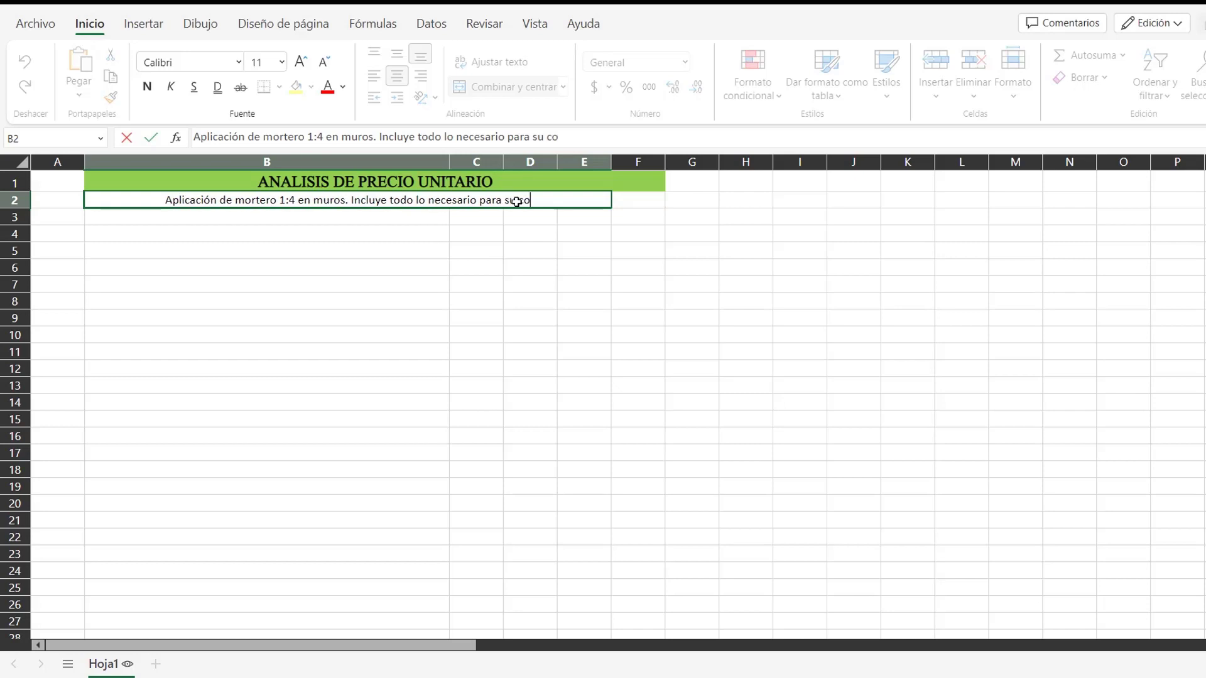
Step: Complete the description in B2 to read "Aplicación de mortero 1:4 en muros. Incluye todo lo necesario para su correcta instalación."
text(talación)
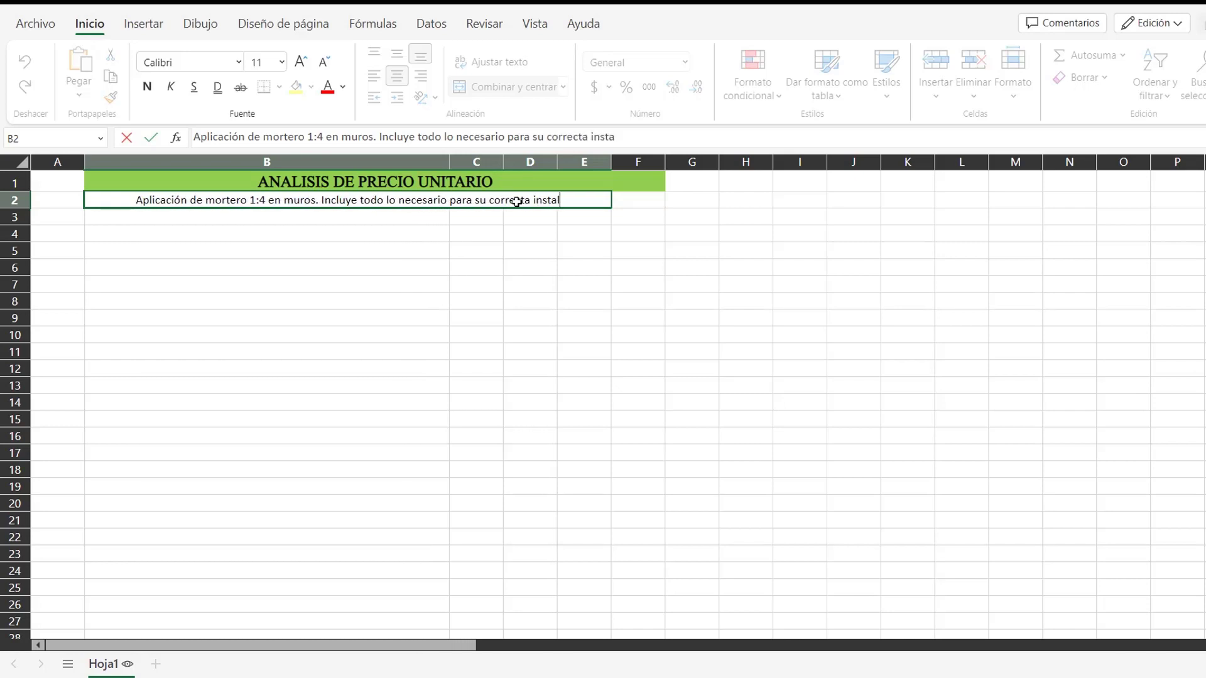
text(.)
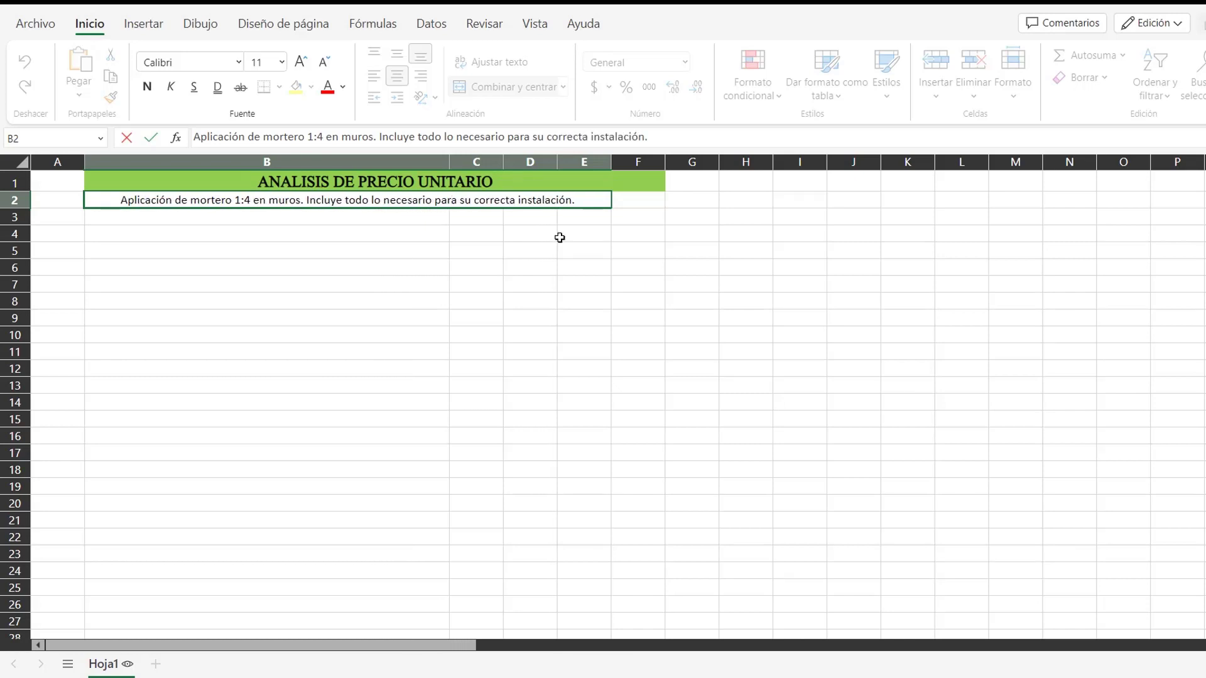
click(641, 202)
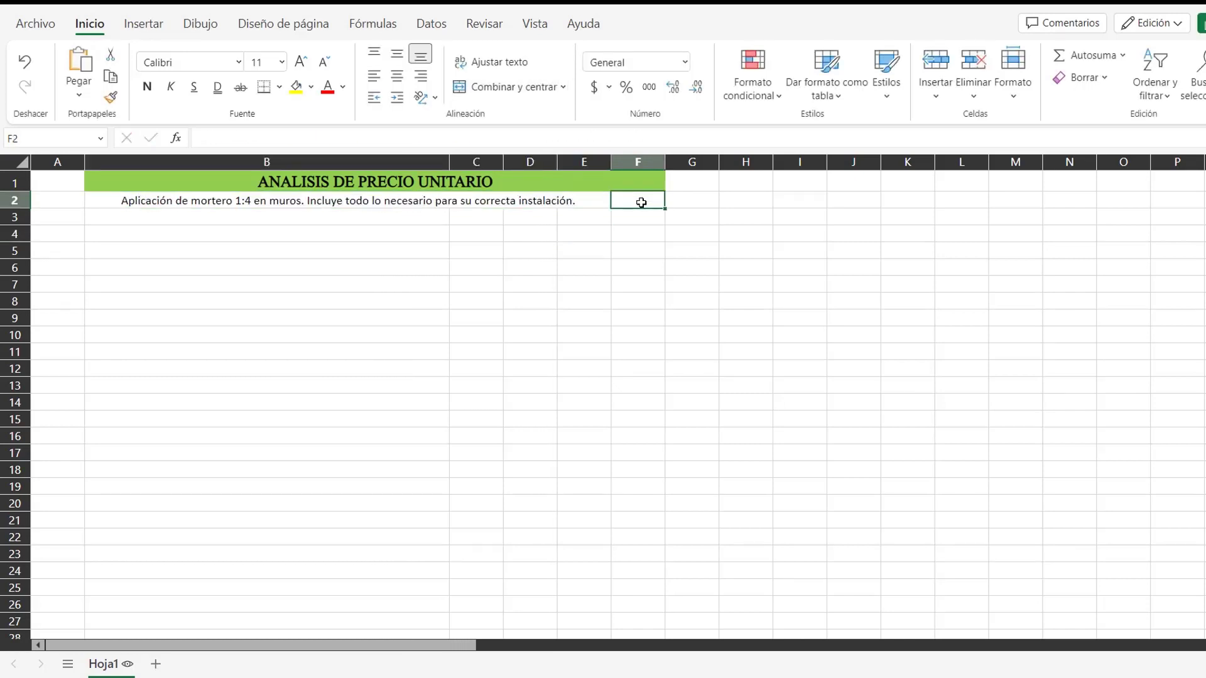
Step: Enter the unit m2, centred, in F2 and apply borders to the description row B2:F2
click(279, 87)
click(309, 153)
click(722, 248)
text(m2)
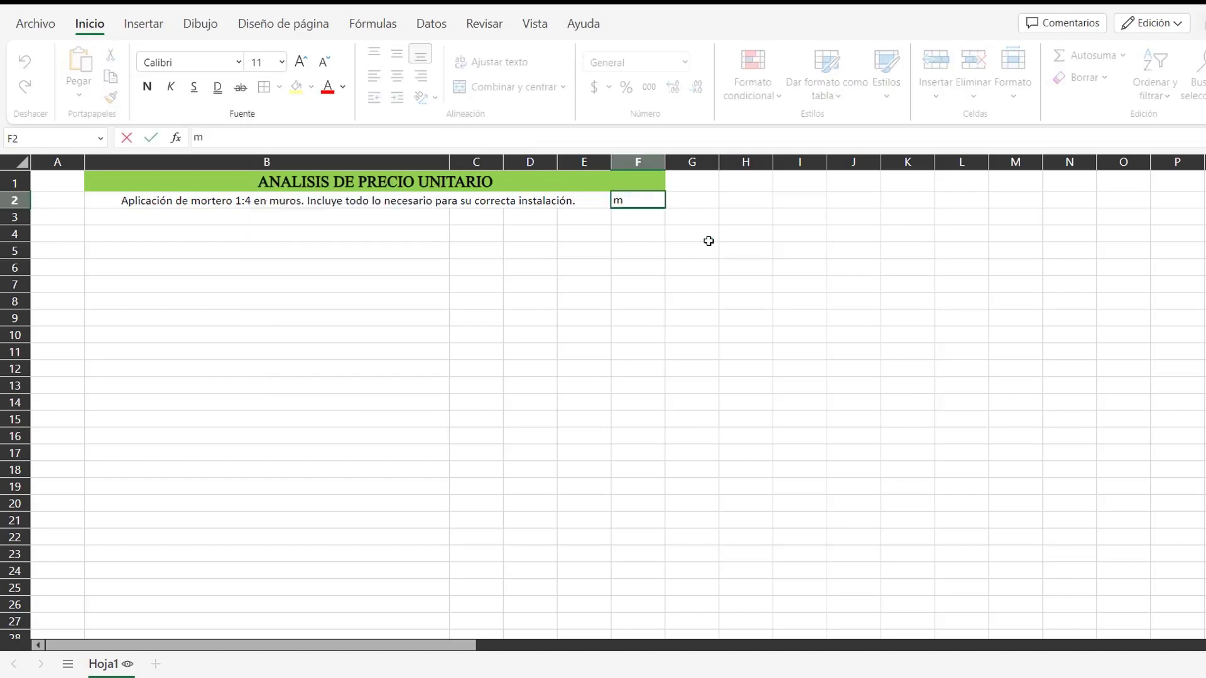
click(685, 227)
click(397, 75)
drag(503, 200, 634, 200)
click(264, 87)
Step: Enter the labels "Rendimiento:" in B3 and "Jornada:" in E3
click(382, 221)
text(Rendimiento:)
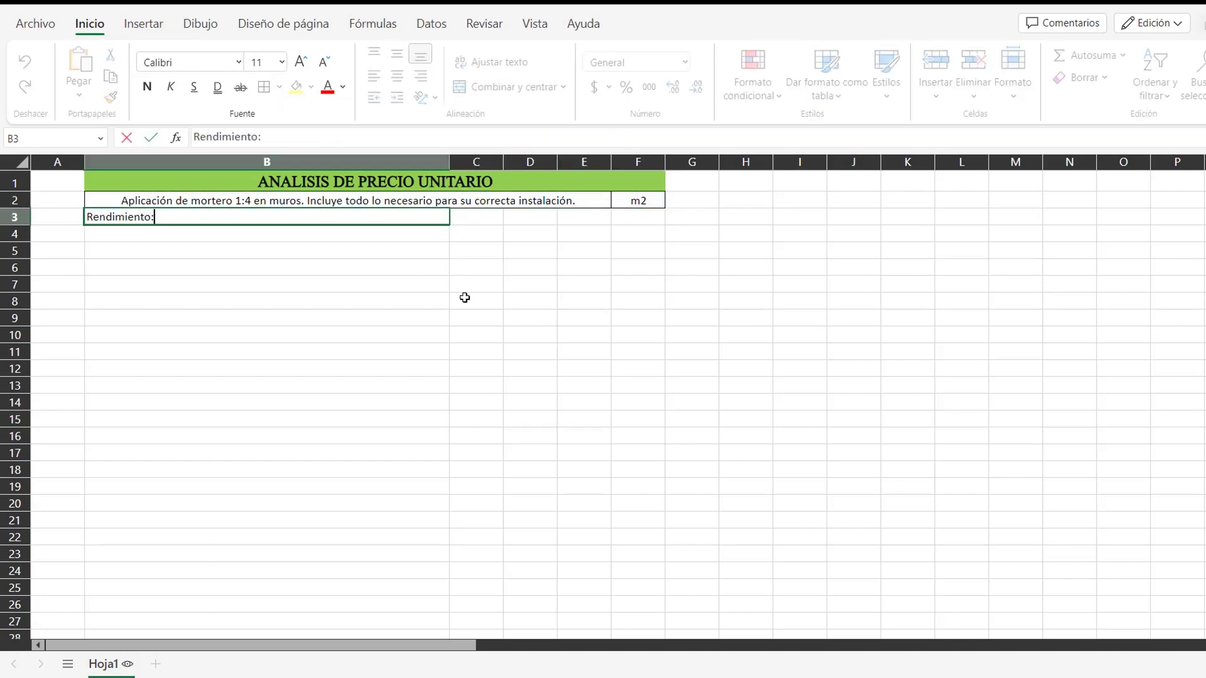
key(Tab)
key(Tab)
key(Tab)
text(Jornad)
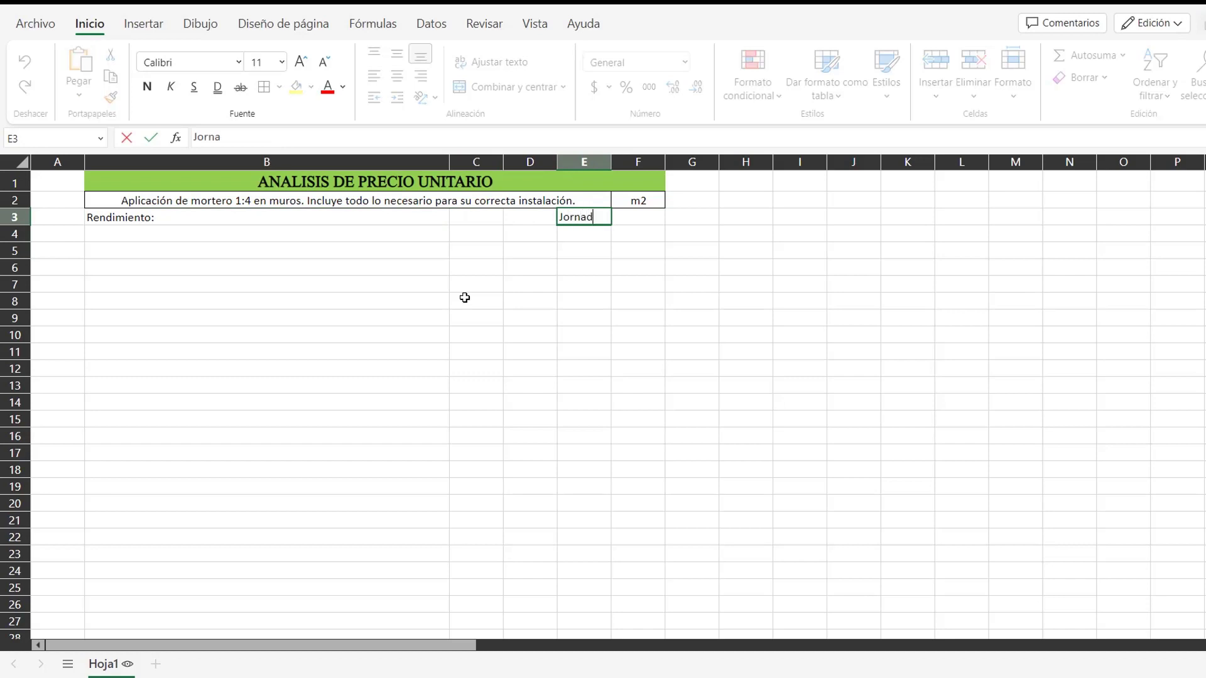
Step: Apply borders to the Rendimiento cells B3:C3 and the Jornada cells E3:F3
mouse_move(440, 218)
mouse_down()
mouse_move(538, 224)
mouse_move(652, 204)
mouse_move(448, 218)
mouse_move(473, 219)
mouse_up()
click(264, 94)
click(782, 342)
drag(597, 216, 641, 216)
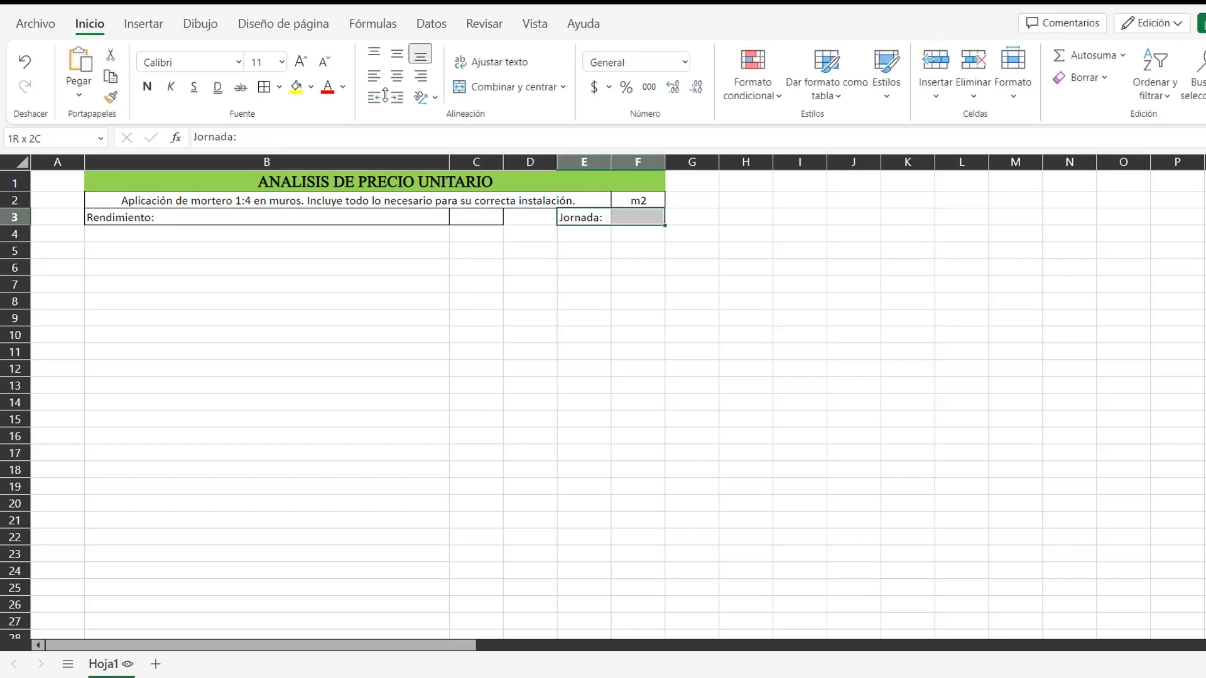
click(257, 95)
click(435, 282)
Step: Enter the table headings Descripción, unidad, cantidad, costo and subtotal across B5:F5
click(396, 248)
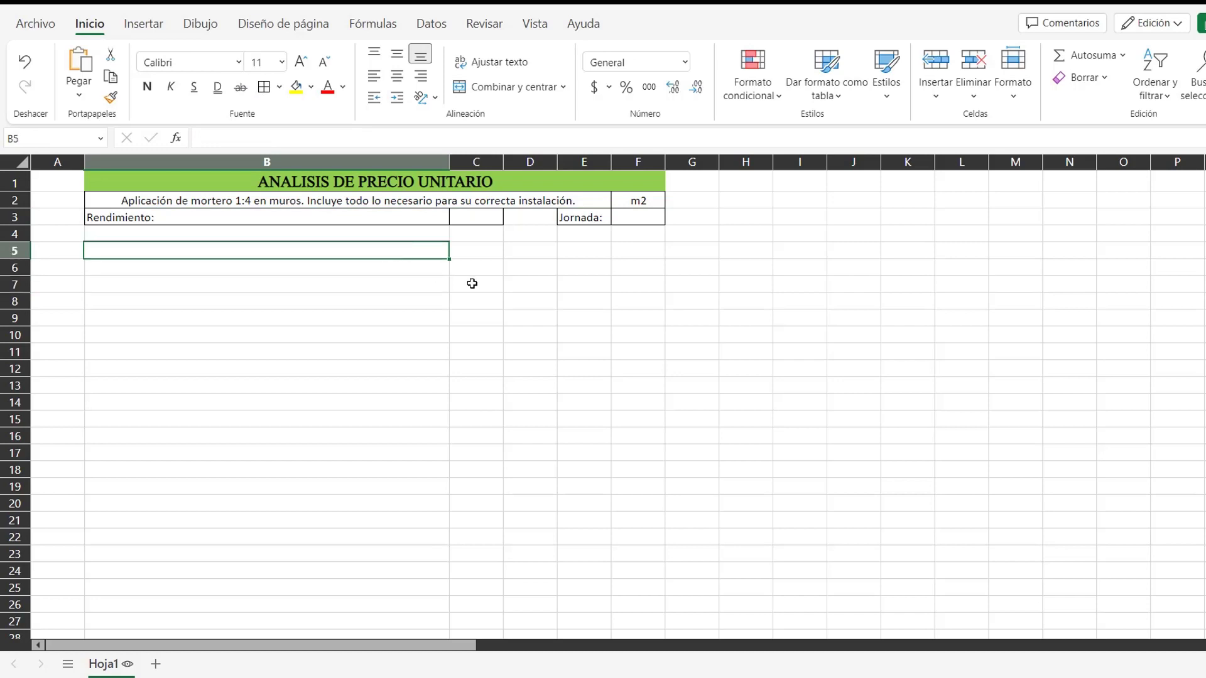
text(Descripción)
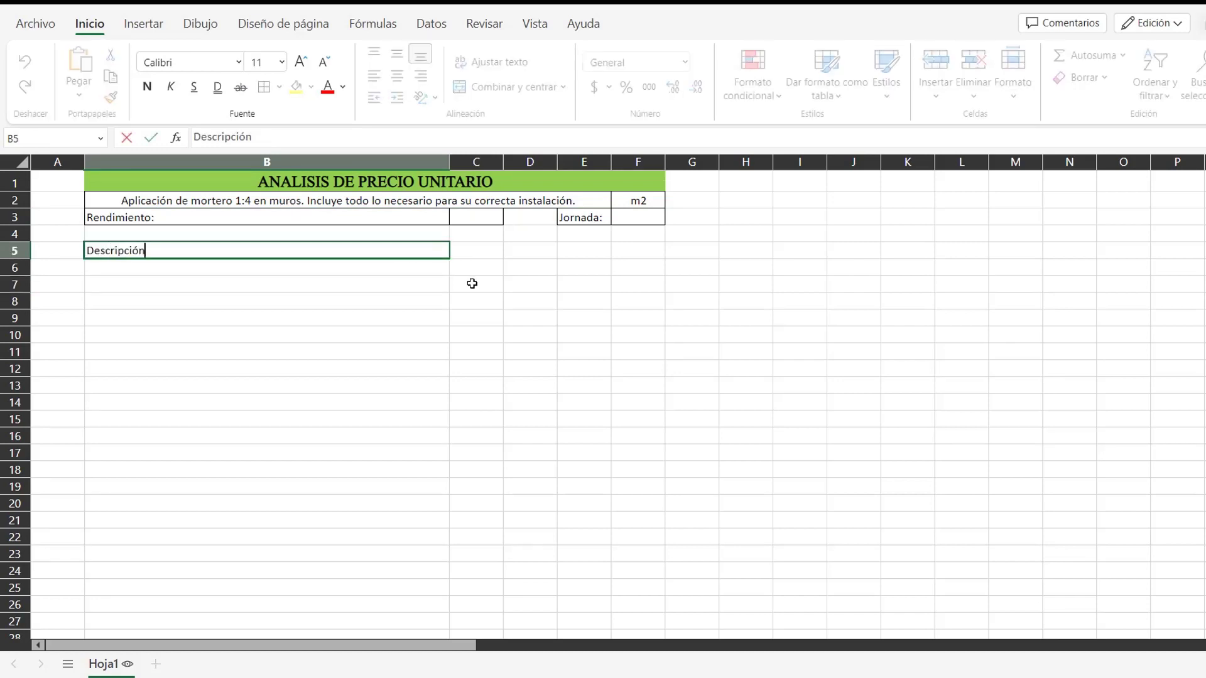
key(Tab)
text(unidad)
key(Tab)
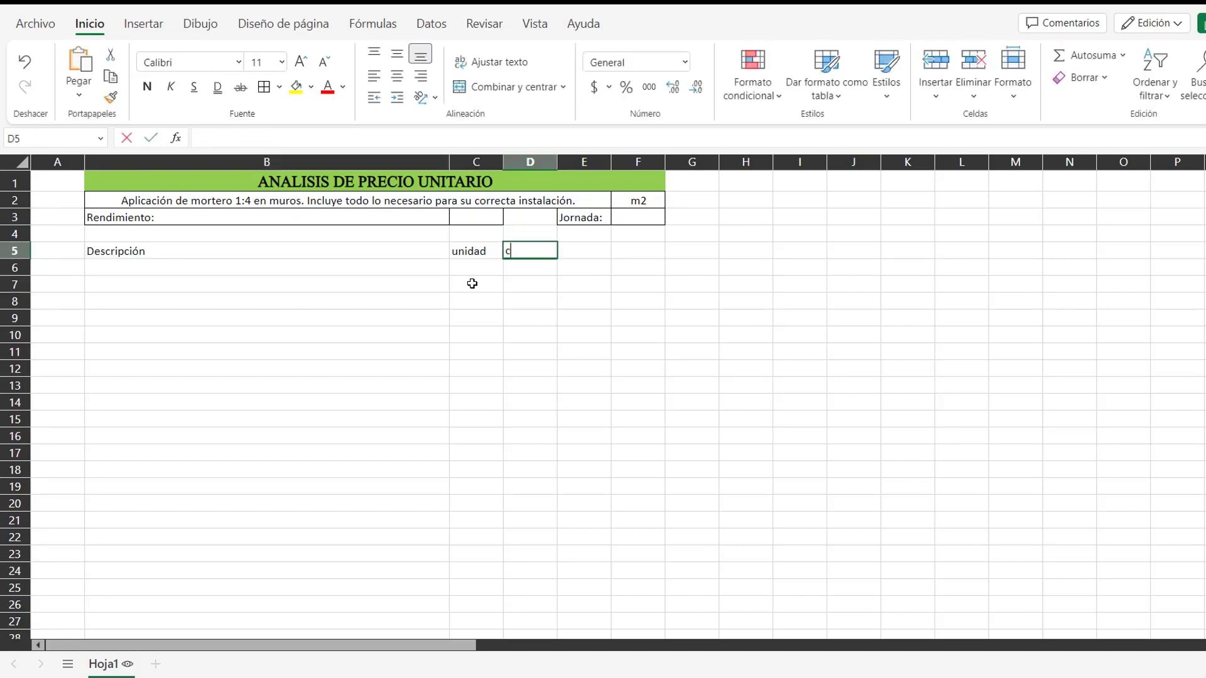
text(cantidad)
key(Tab)
text(cos)
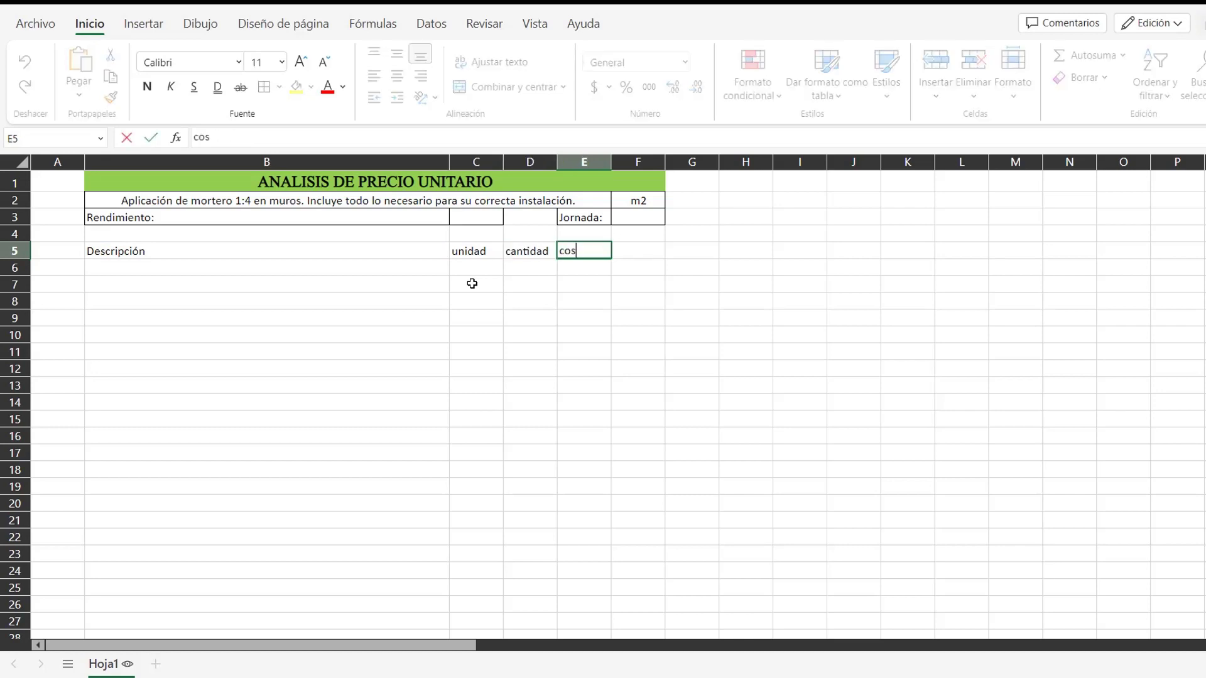
text(to)
key(Tab)
text(sub)
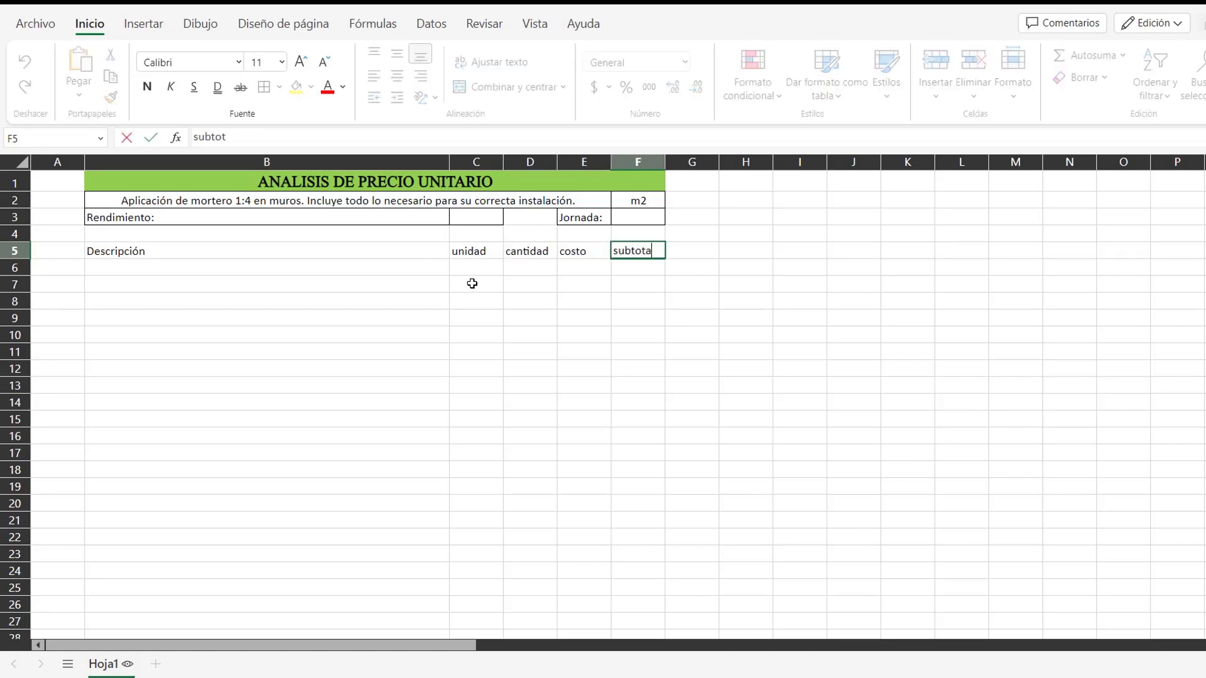
click(473, 283)
Step: Centre the table headings in B5:F5 and give them borders
drag(439, 251, 637, 250)
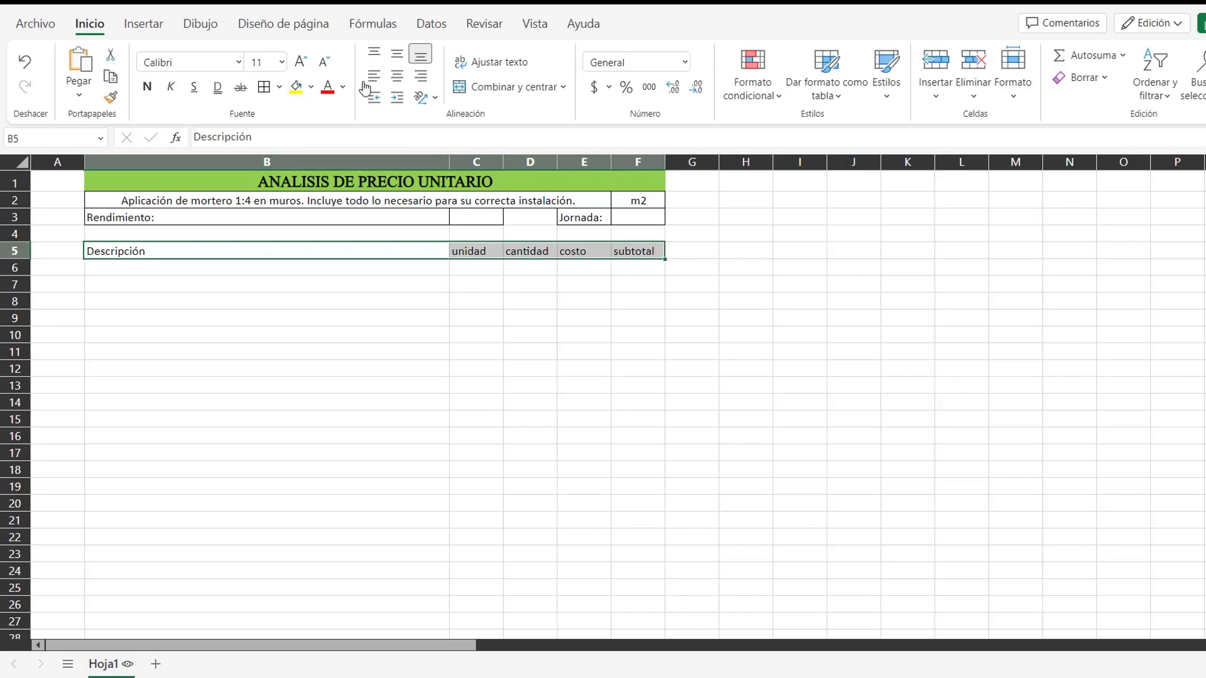
click(396, 76)
click(267, 369)
Step: Enter the section title "Materiales" in B6 and merge B6:E6 with the text left-aligned
key(Up)
key(Up)
key(Up)
key(Up)
key(Up)
key(Up)
text(Mater)
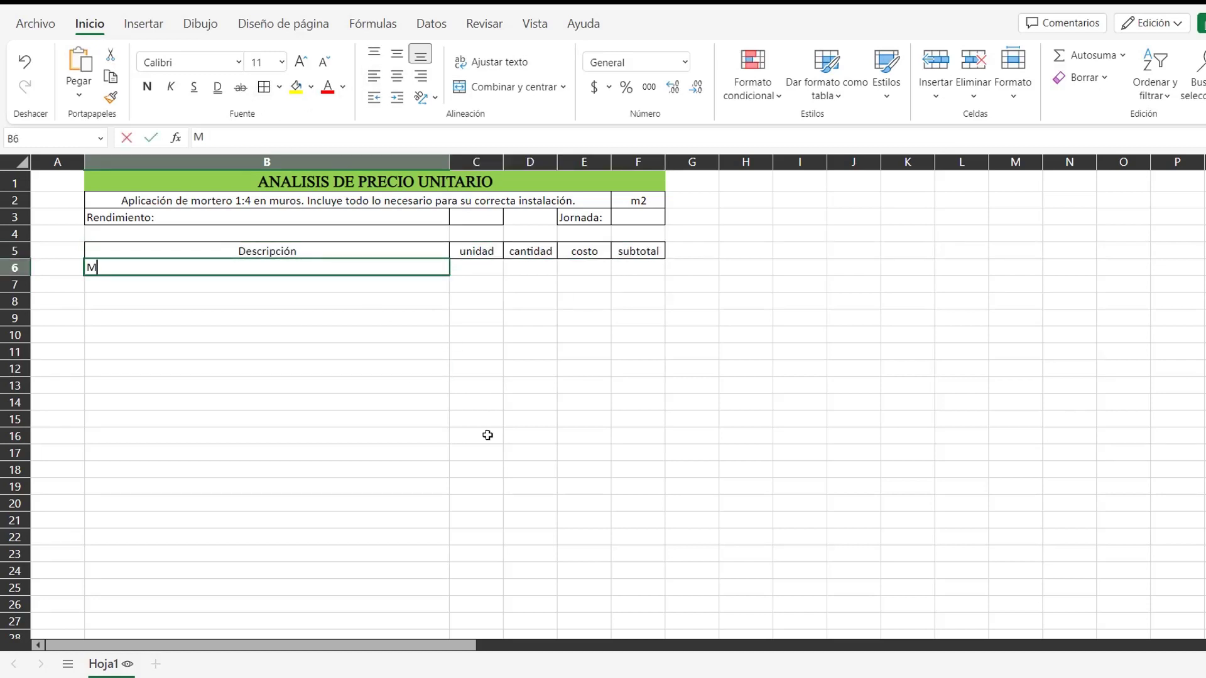
click(487, 435)
drag(414, 269, 574, 267)
click(478, 91)
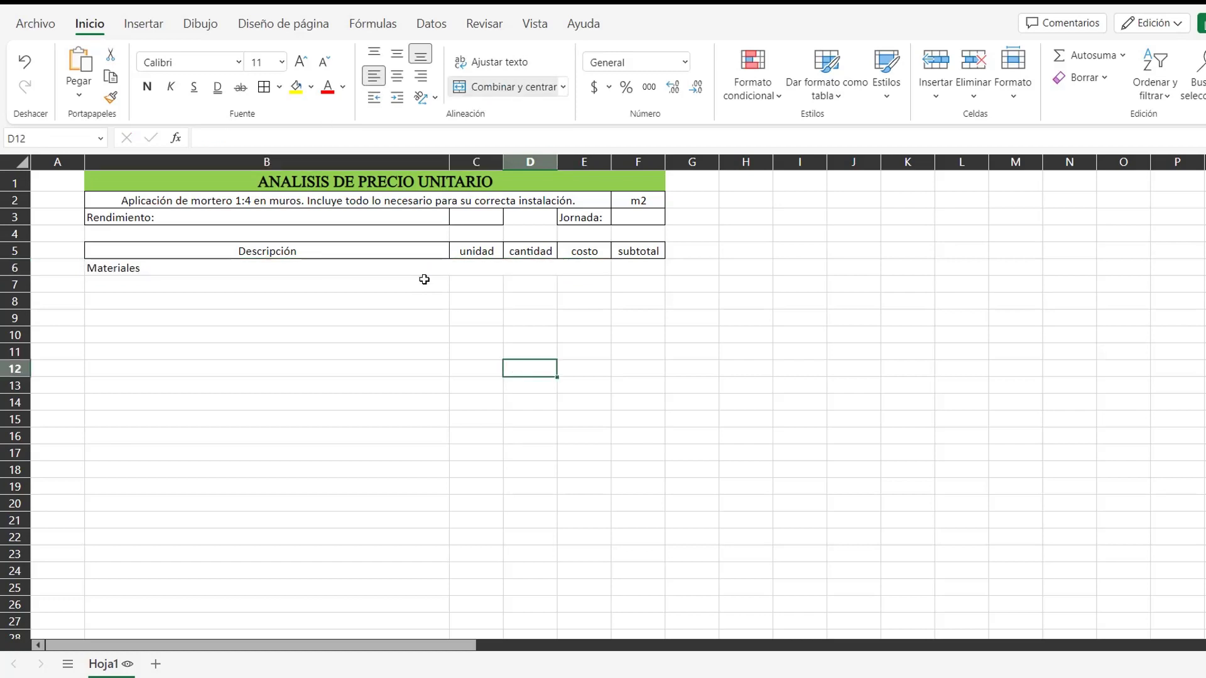
Step: Make the heading row and the Materiales title bold
drag(415, 251, 642, 266)
click(147, 87)
click(371, 351)
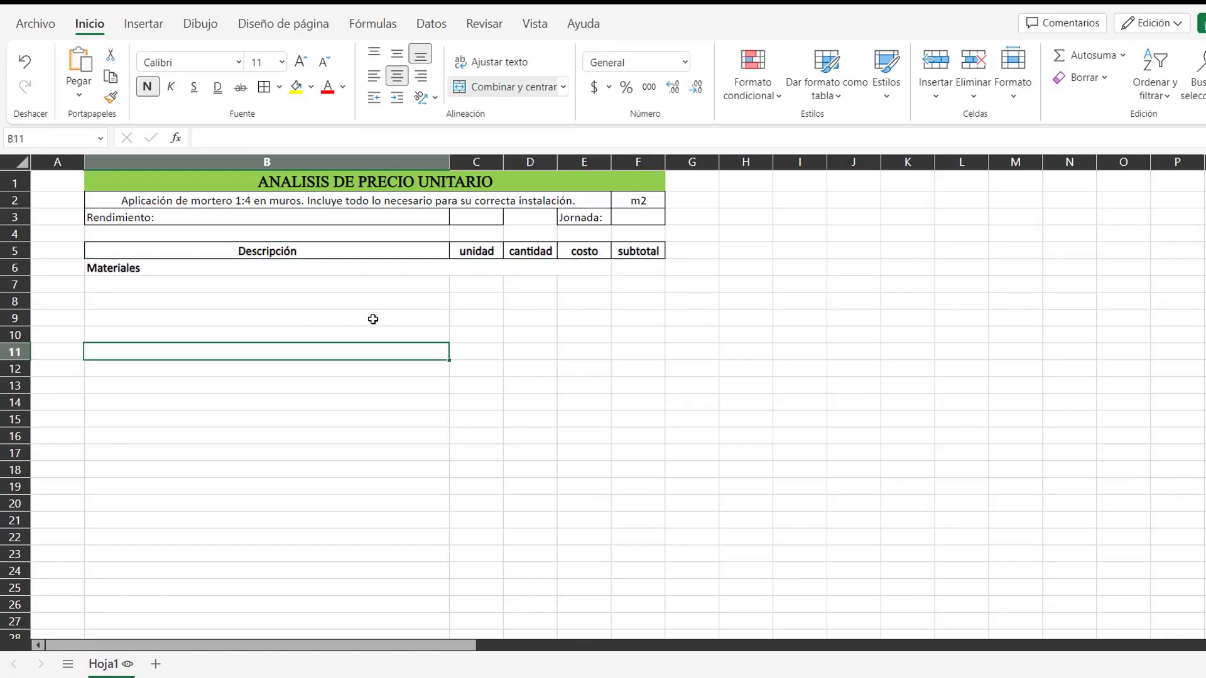
Step: Enter the material item "Mortero 1:4 de revoque preparado en obra" in B7
click(369, 287)
text(Mortero 1:4 de rev)
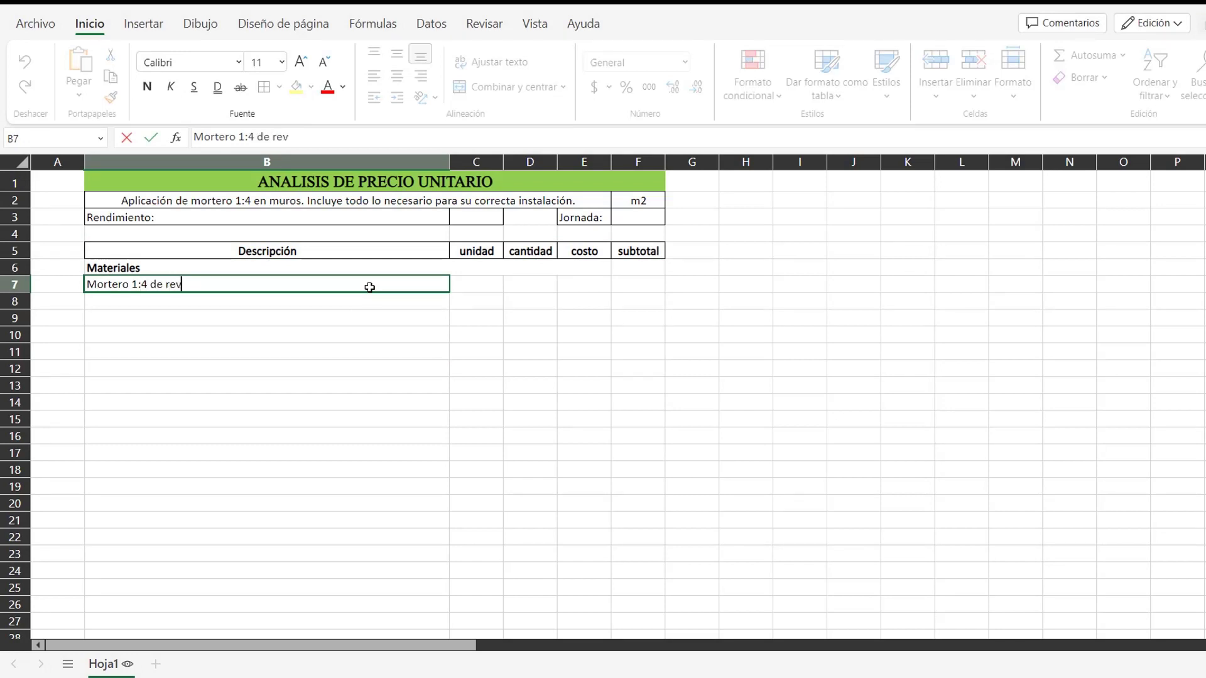
text(oque preparado en obra)
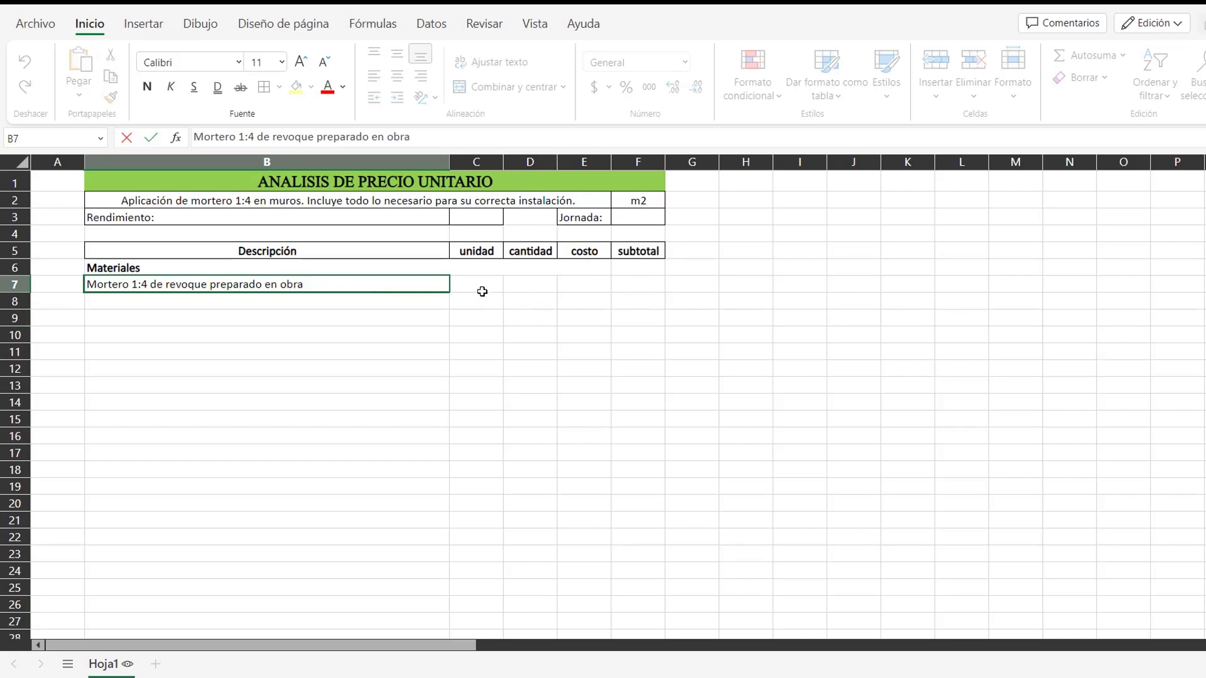
key(Return)
Step: Enter the section title "Mano de obra" in B8 and make it bold
text(Man)
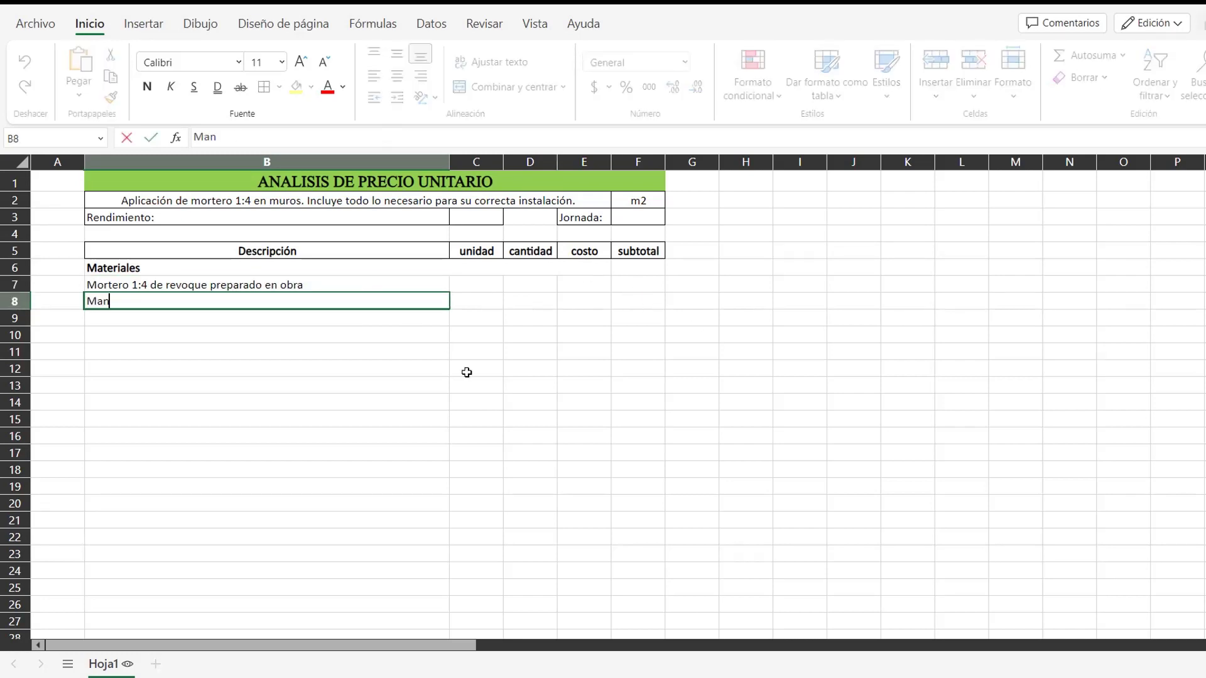
text(o de obra)
key(Return)
click(363, 302)
click(147, 87)
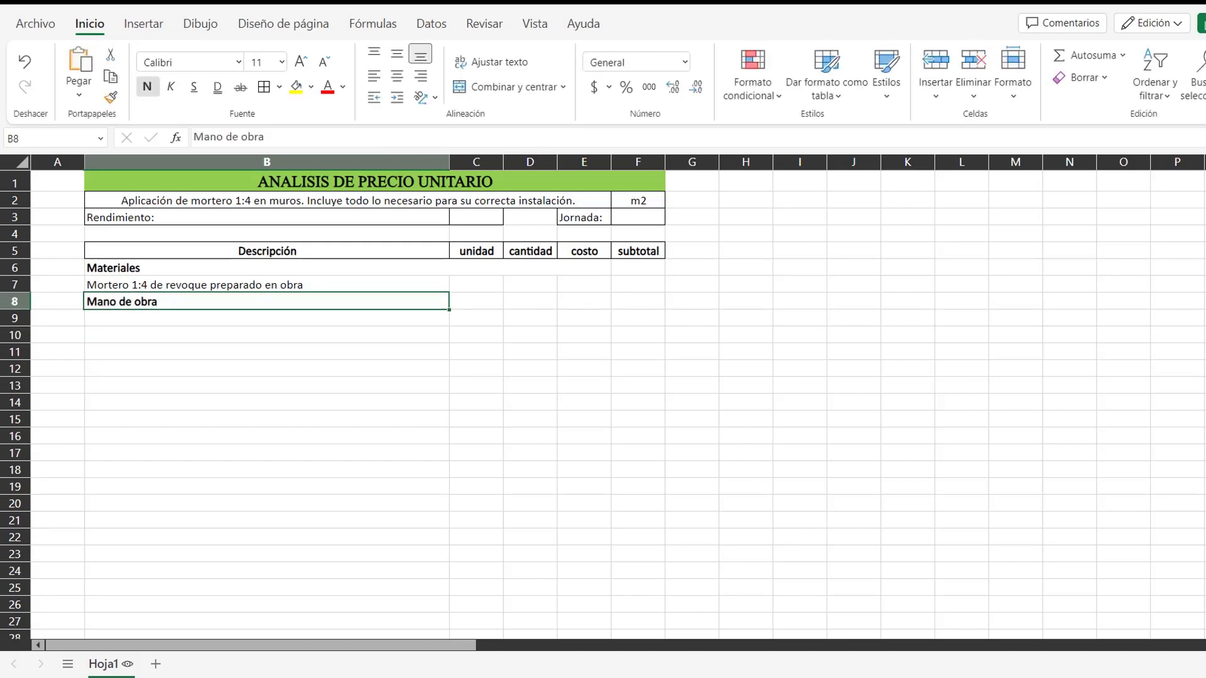
Step: Enter the labour item "Cuadrilla 1 oficial + 1 ayudante" in B9
click(168, 322)
text(Cuadrilla 1 of)
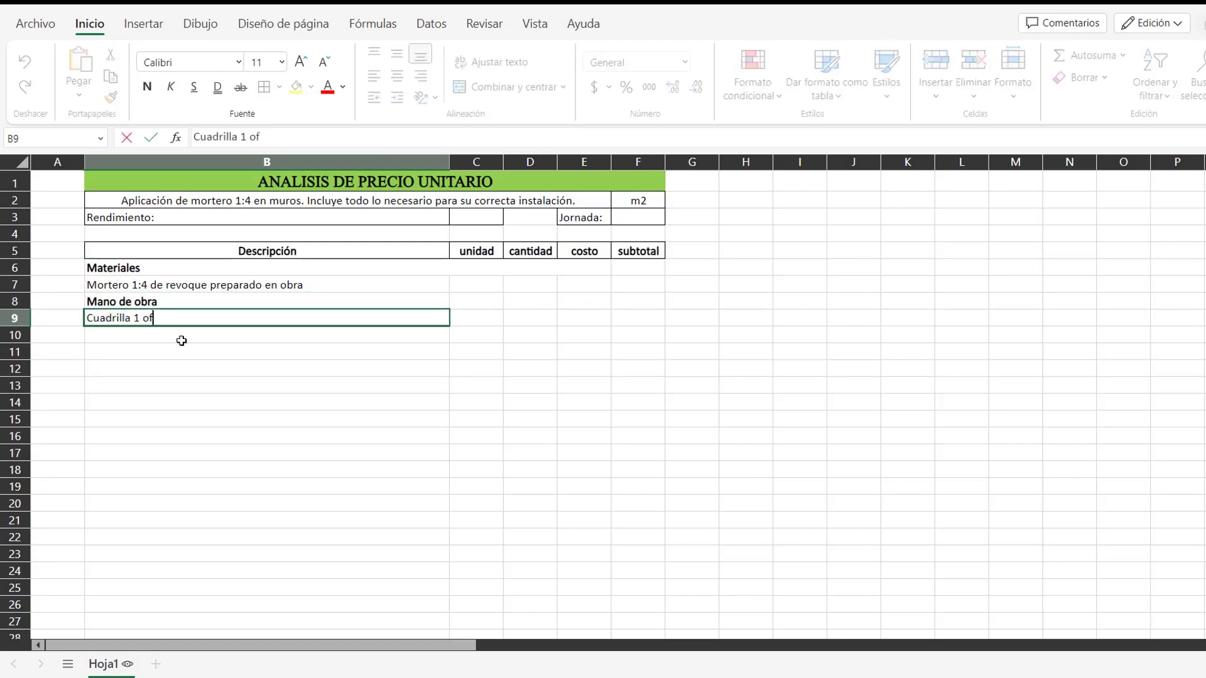
text(icial + 1 ayudante)
key(Return)
Step: Enter the bold section title "Herramienta" in B10 and the item "Herramienta menor" in B11
text(Herra)
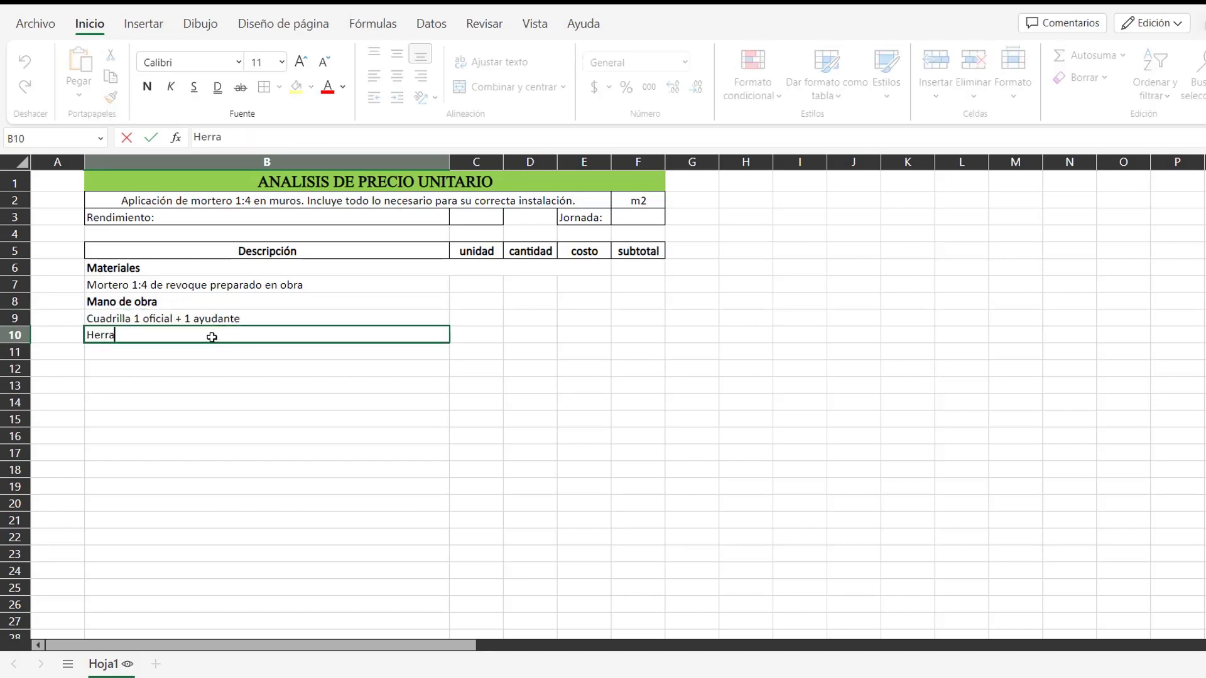
text(mienta)
key(Return)
text(Herra)
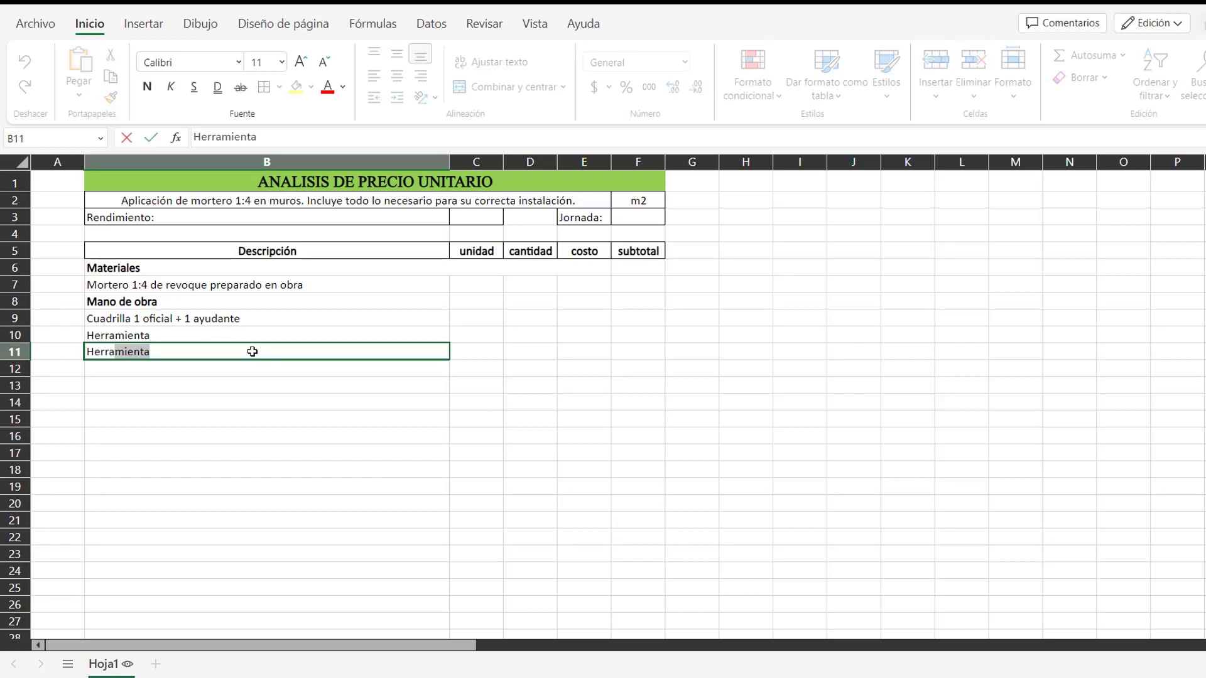
text(mienta menor)
key(Return)
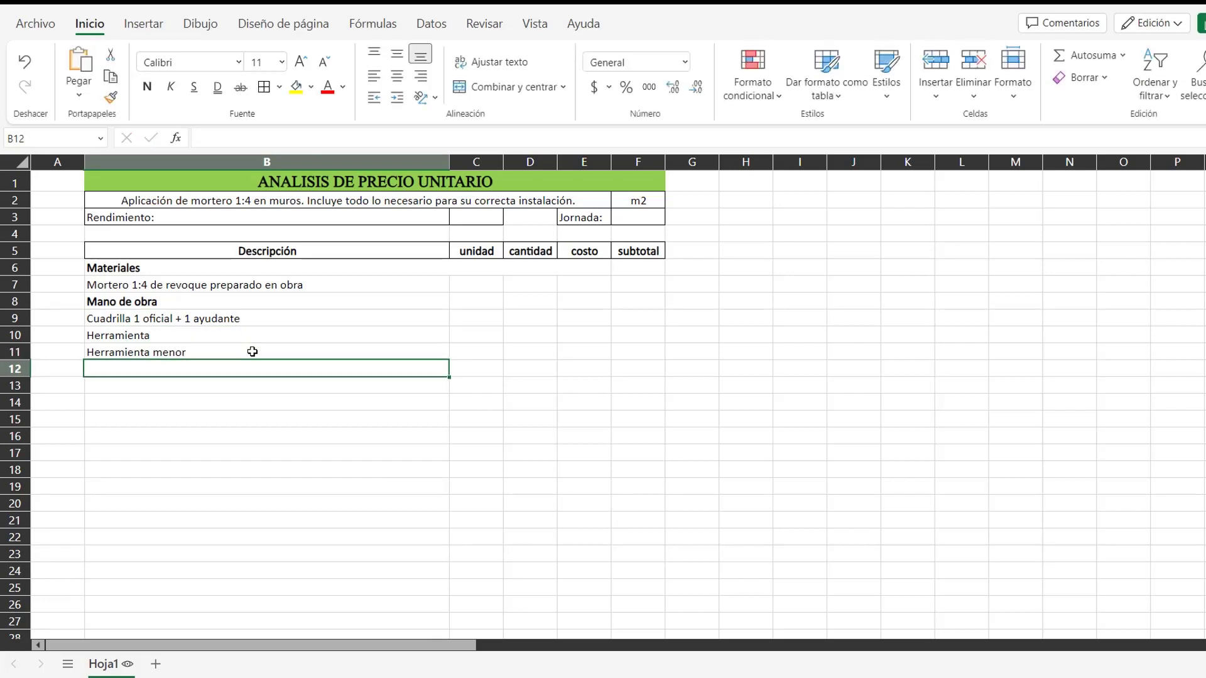
click(362, 336)
key(ctrl+n)
Step: Enter the section title "Transporte" in B12 and make it bold
click(181, 369)
text(Transport)
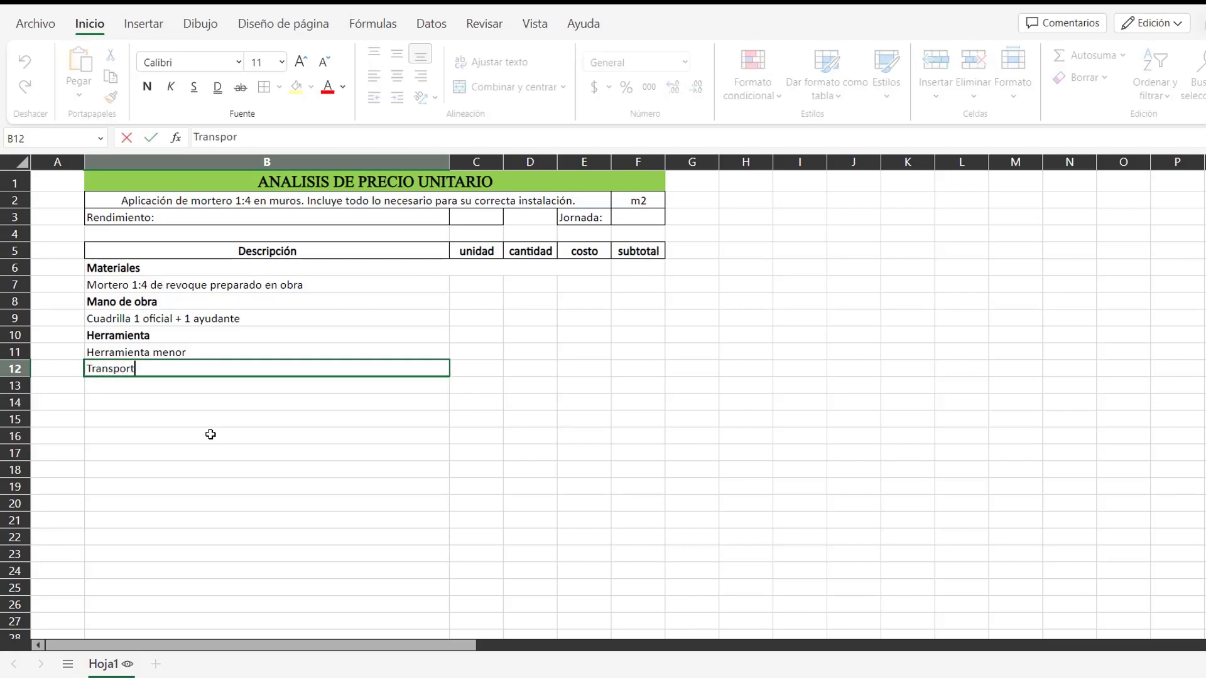
text(e)
click(167, 399)
click(179, 369)
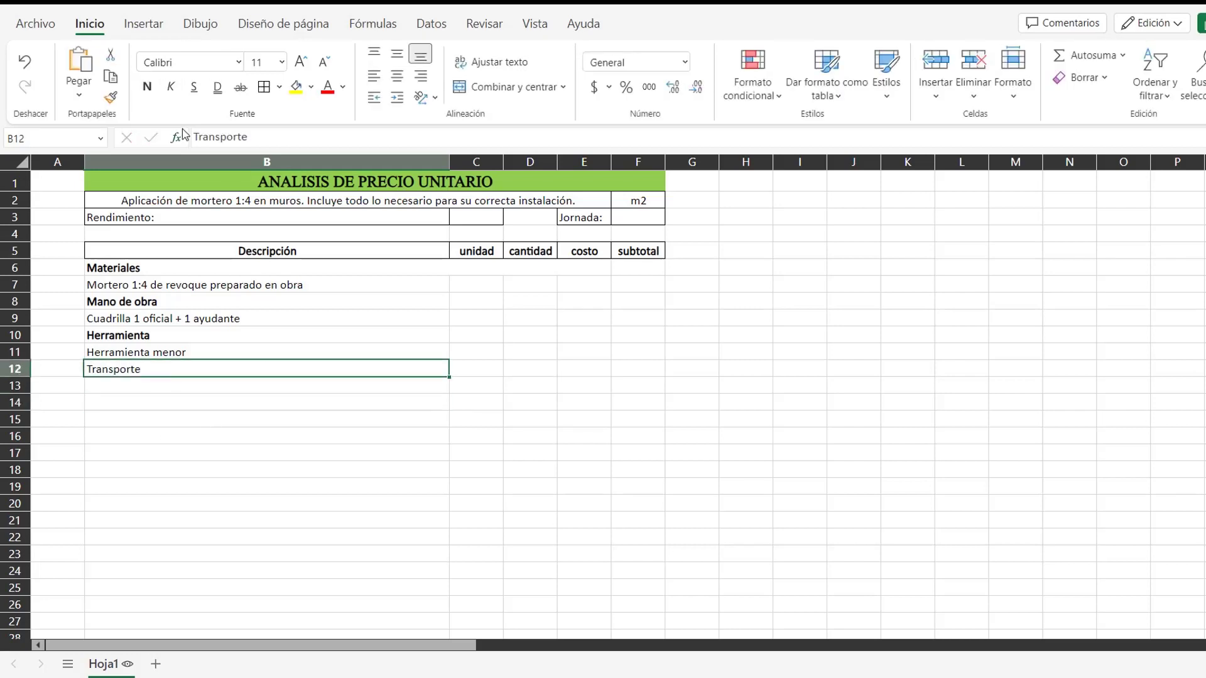
click(147, 87)
Step: Enter the transport item "Acarreo interno de los materiales" in B13
click(122, 388)
text(Acarr)
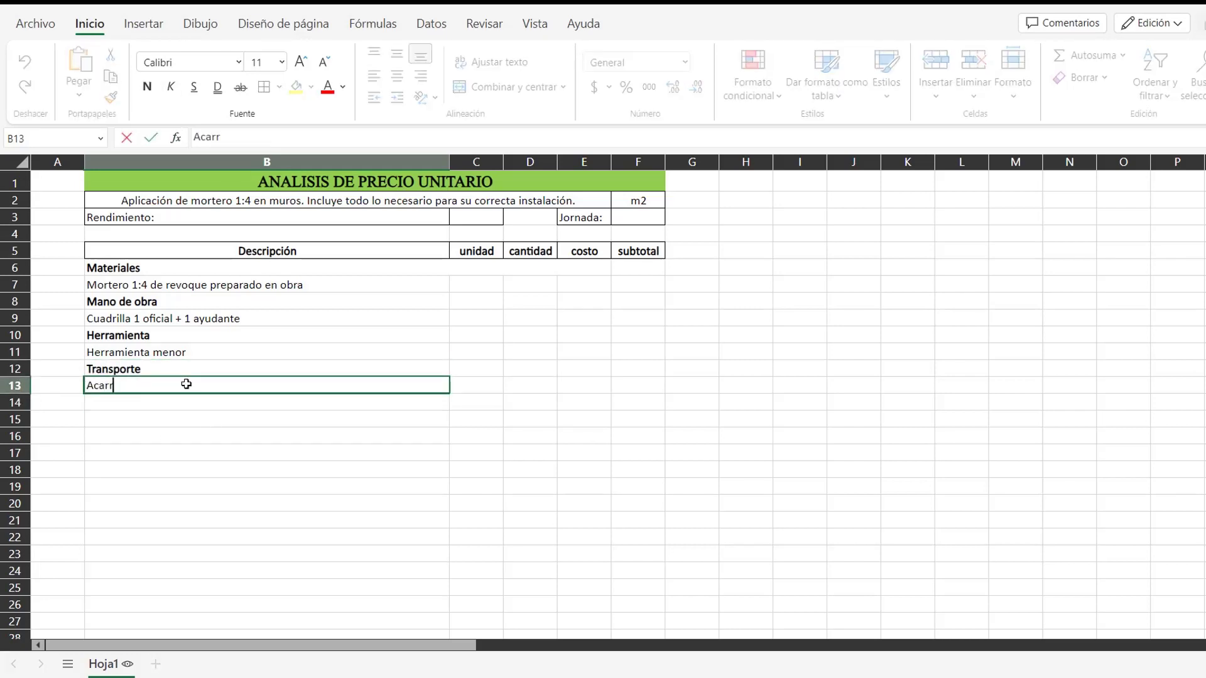
text(eo interno de los )
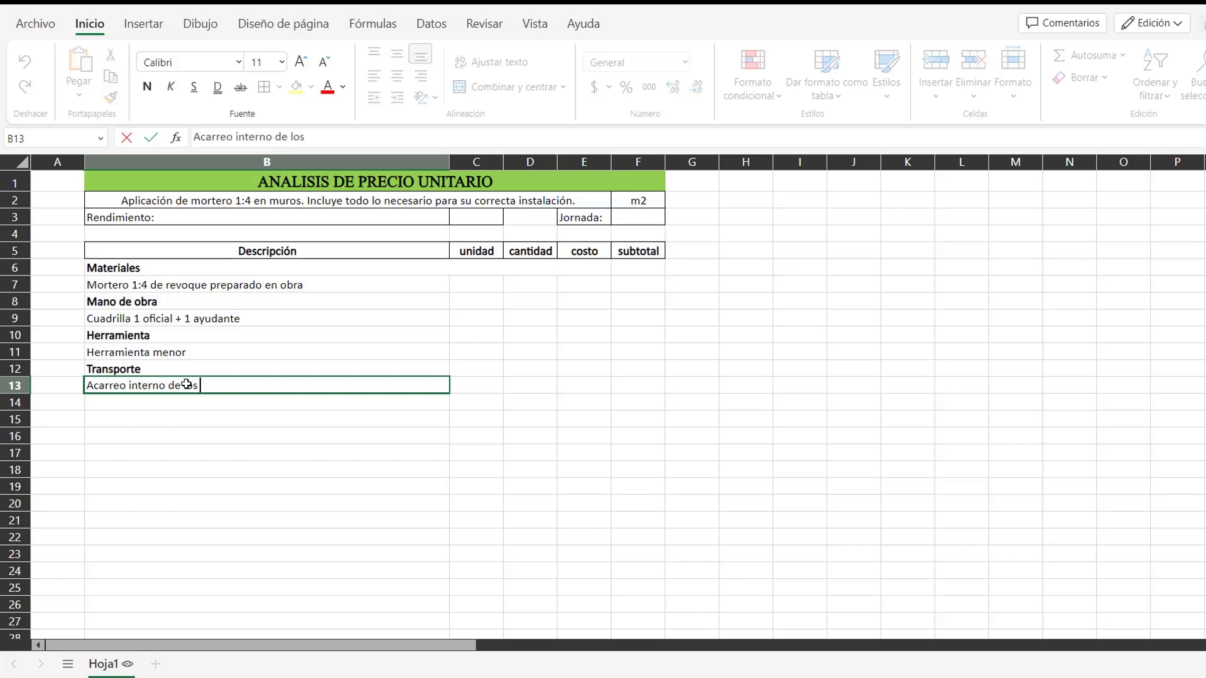
text(materiales)
key(ctrl+Return)
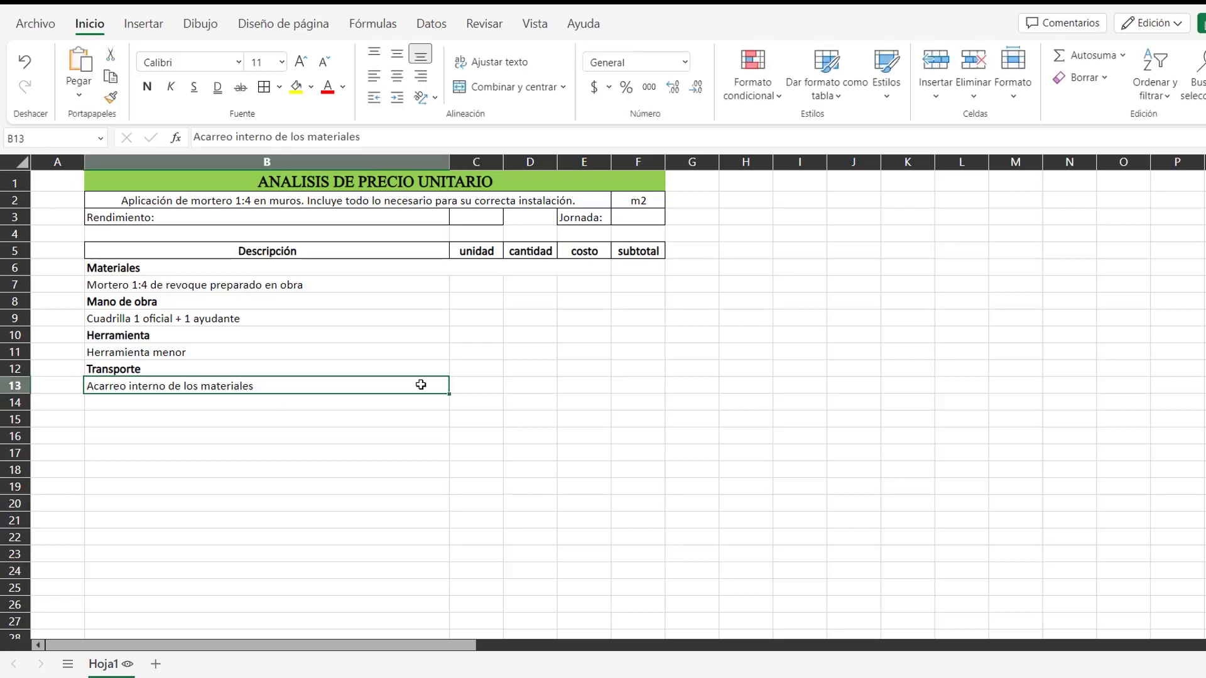
Step: Merge and centre B14:E14 and enter the bold label "Total (m2)" in it
drag(410, 397, 576, 404)
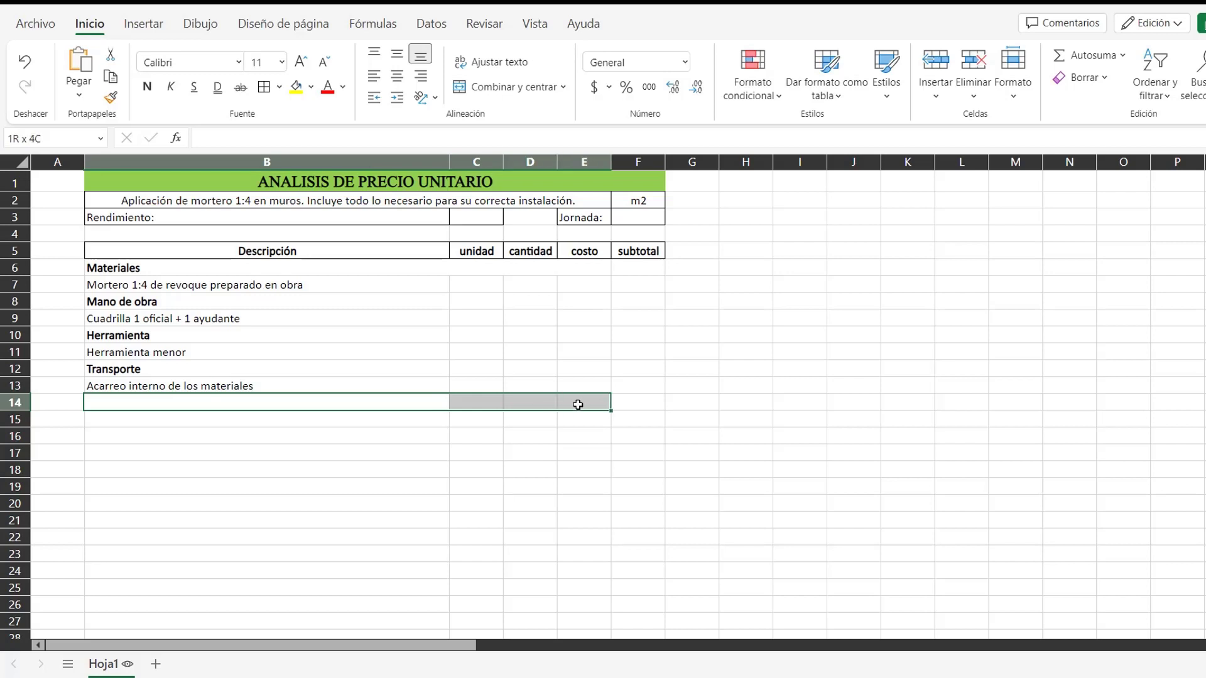
click(508, 86)
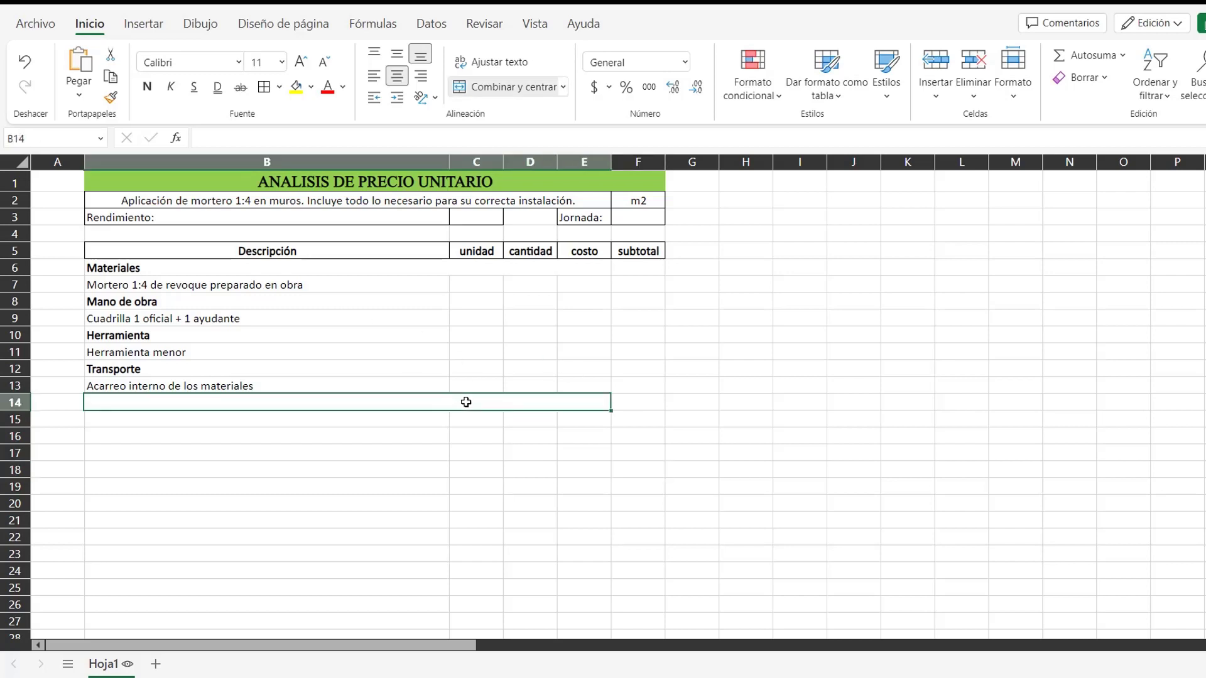
text(Total (m2))
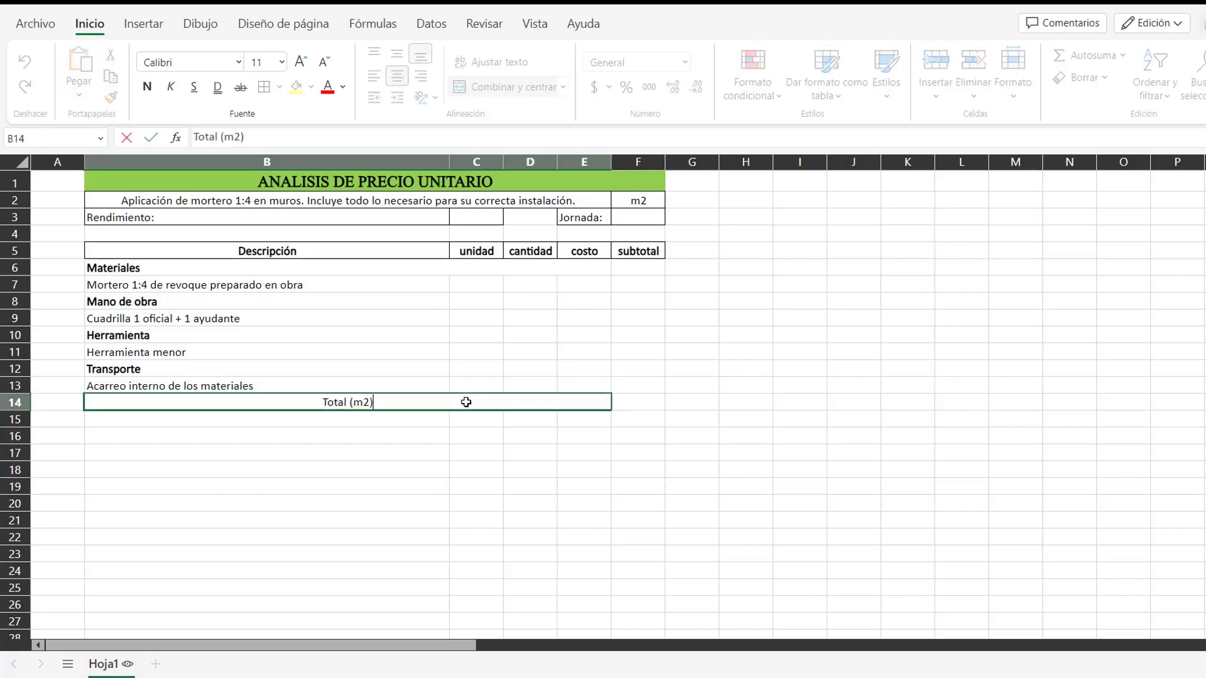
key(Return)
click(544, 416)
click(543, 407)
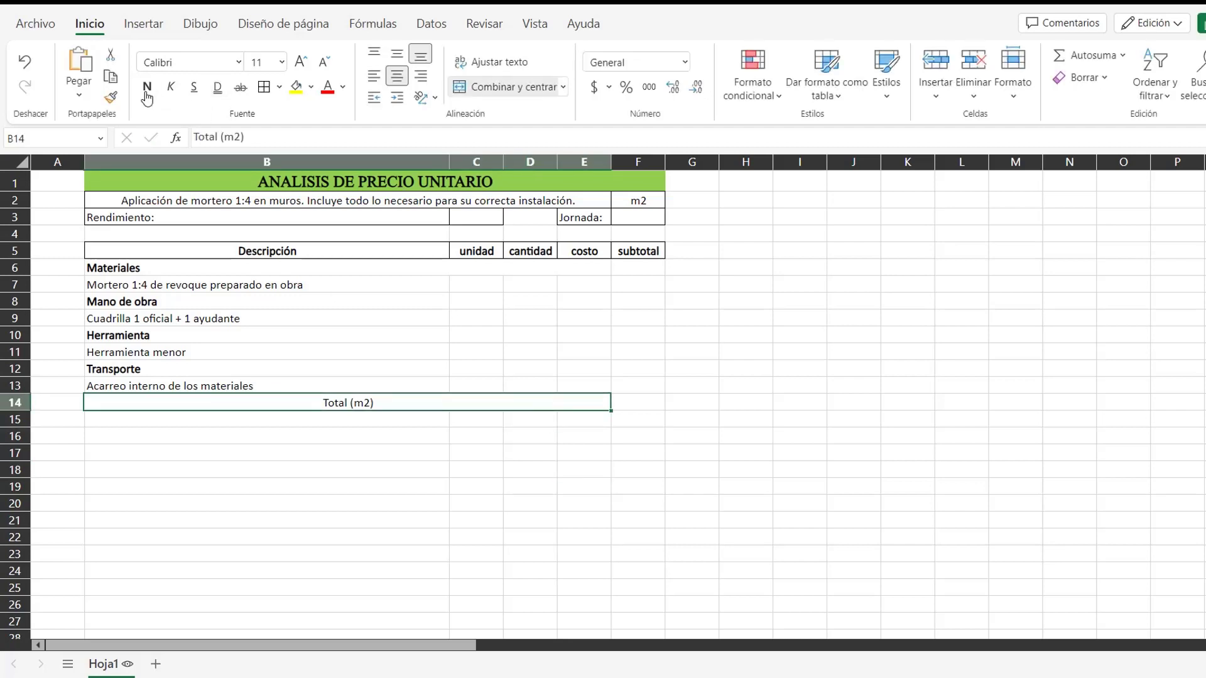
key(ctrl+n)
click(543, 418)
Step: Apply borders to all cells of the table body, B6:F14
drag(408, 268, 647, 409)
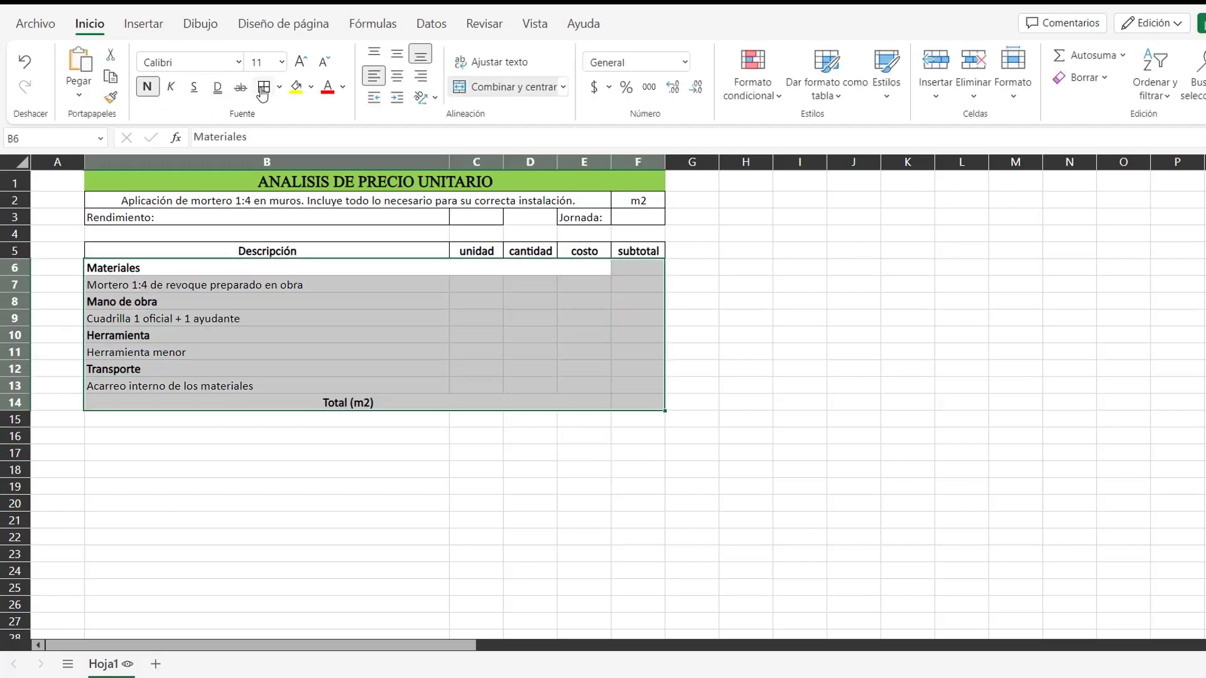
click(264, 86)
click(782, 405)
Step: Merge the Mano de obra title row across B8:E8 and left-align its text
drag(359, 303, 584, 302)
click(509, 87)
click(374, 77)
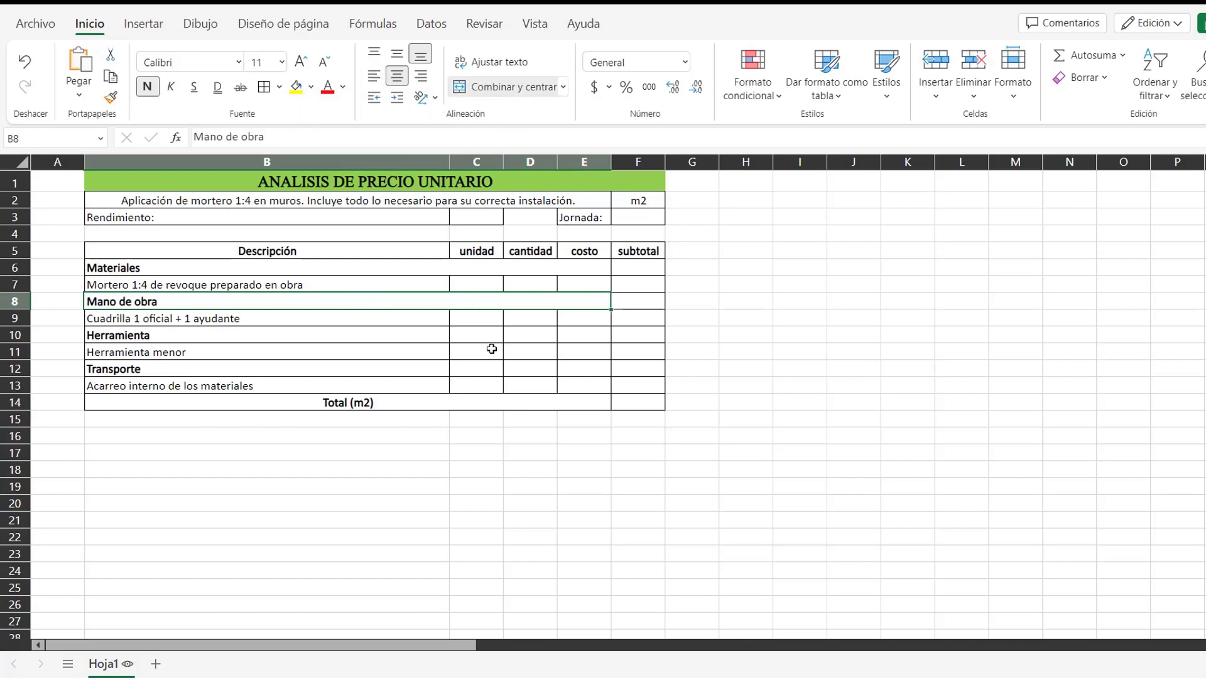
Step: Merge the Transporte title across B12:E12 and the Herramienta title across B10:E10, and left-align both
drag(345, 368, 584, 368)
click(487, 87)
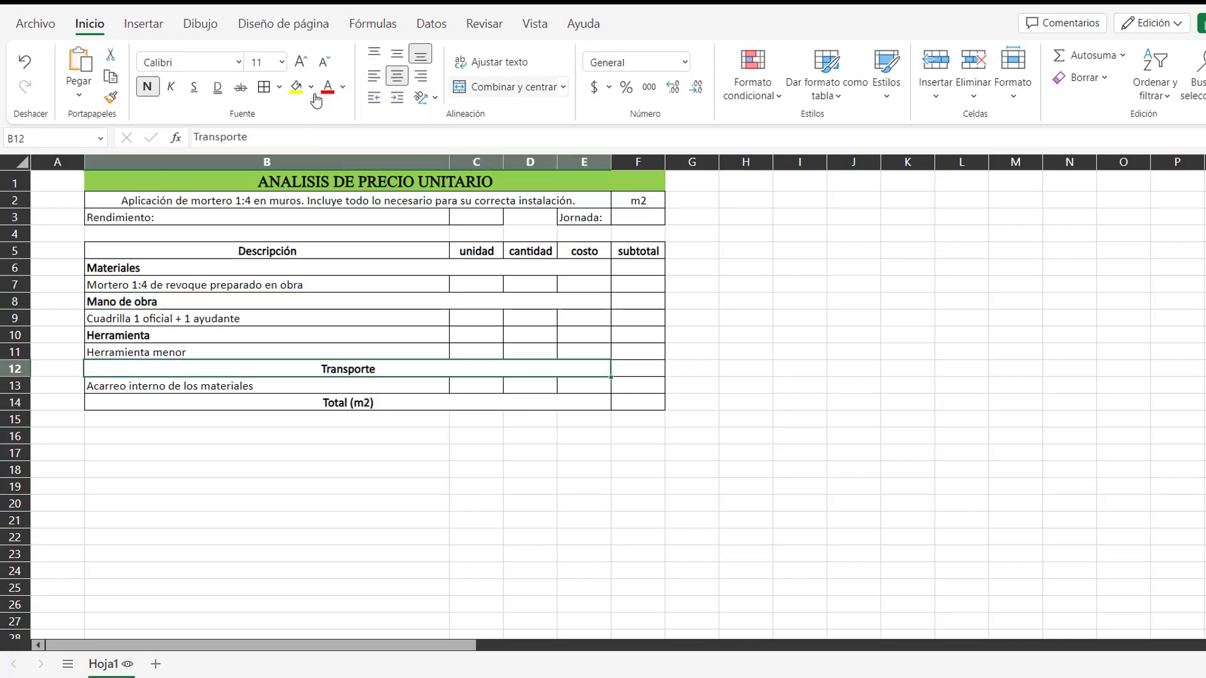
click(374, 76)
drag(383, 336, 584, 334)
click(509, 87)
click(383, 78)
click(577, 477)
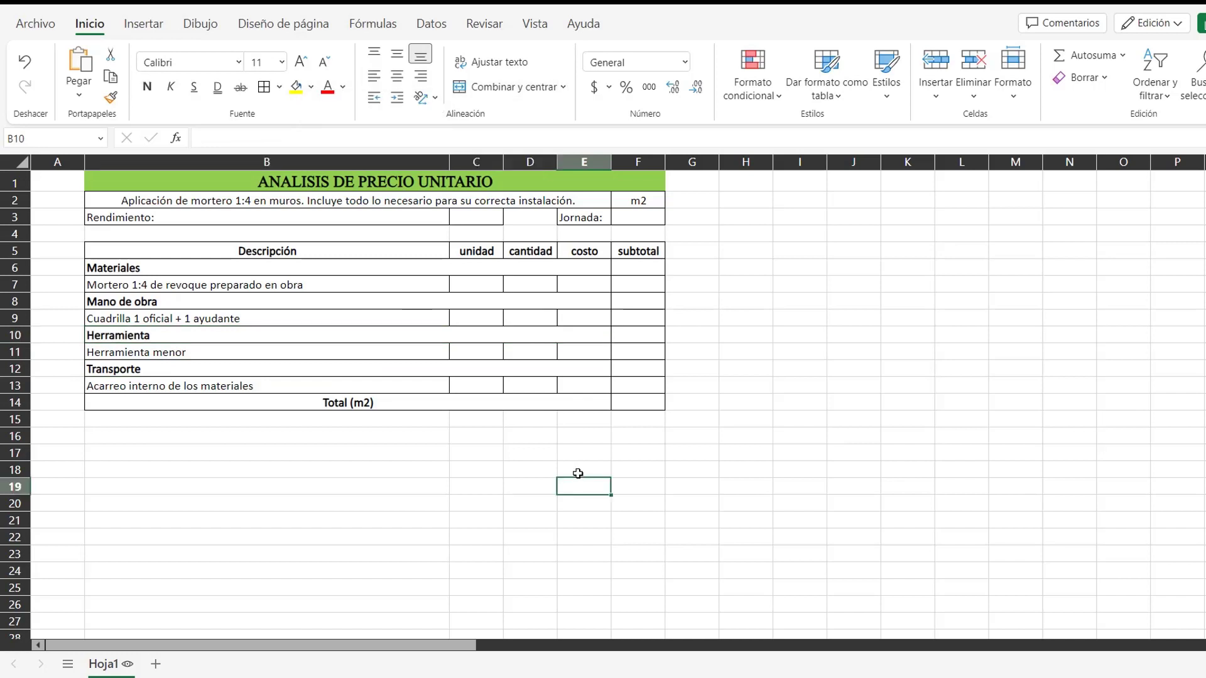
Step: Fill the Total (m2) row, B14:F14, and the column header row, B5:F5, with light green
drag(559, 402, 633, 402)
click(310, 87)
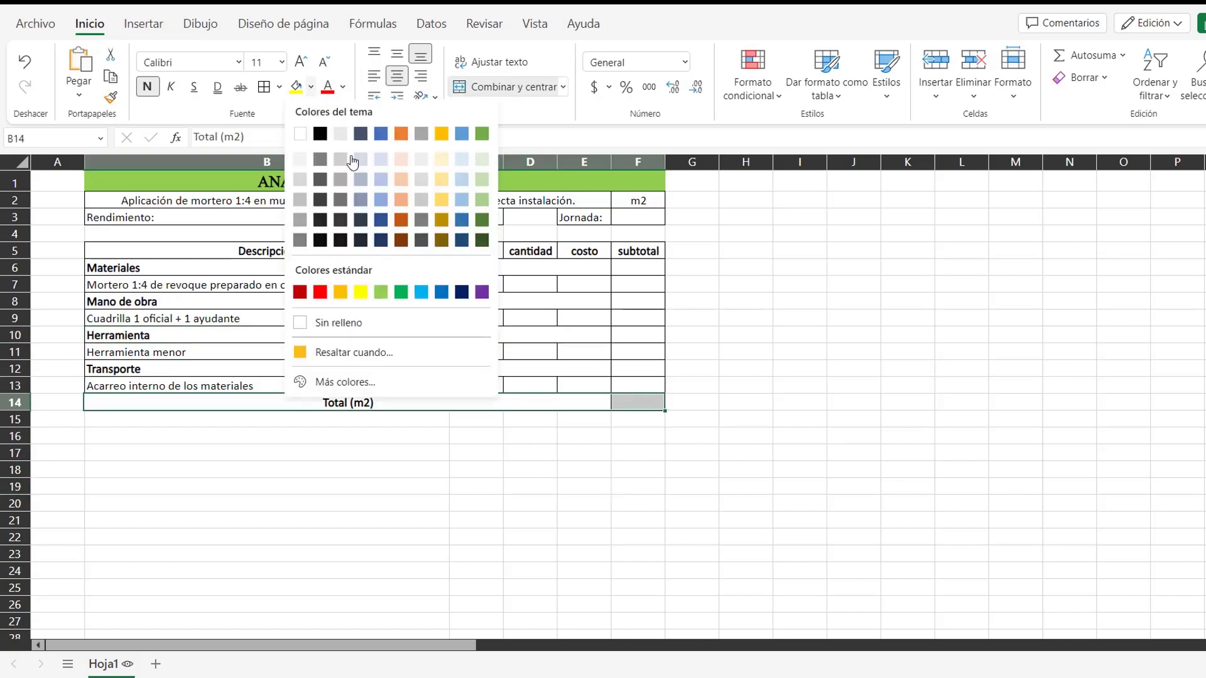
click(483, 167)
drag(365, 251, 638, 251)
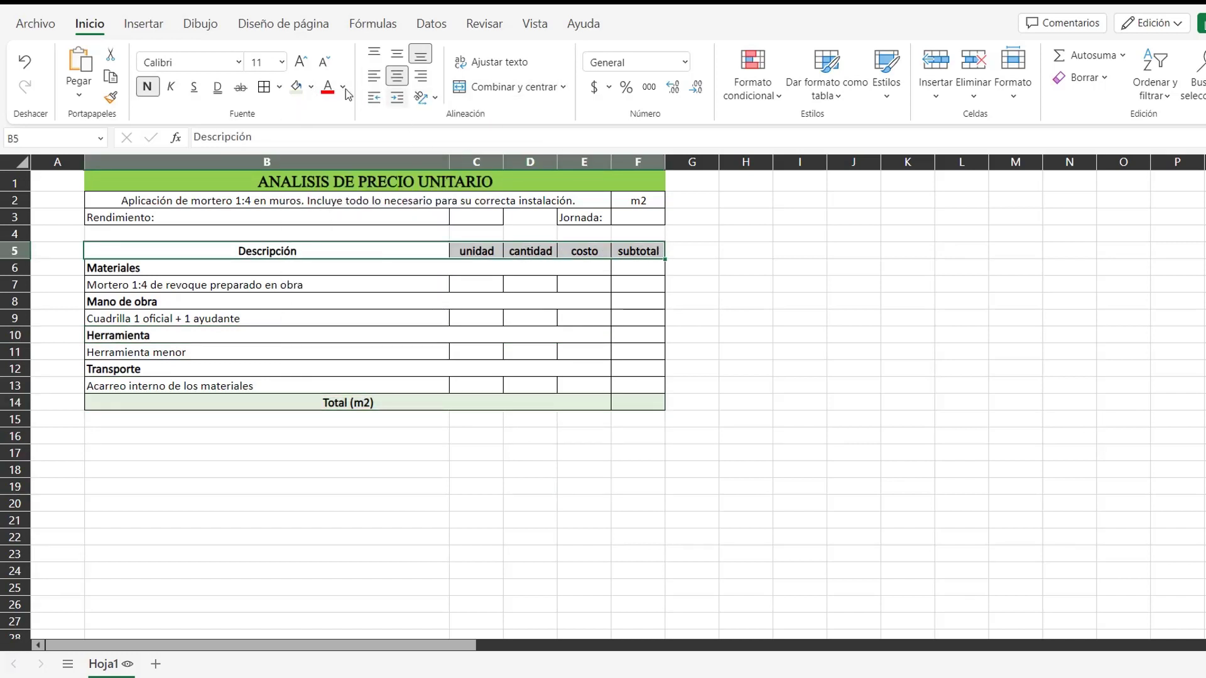
click(295, 87)
click(778, 371)
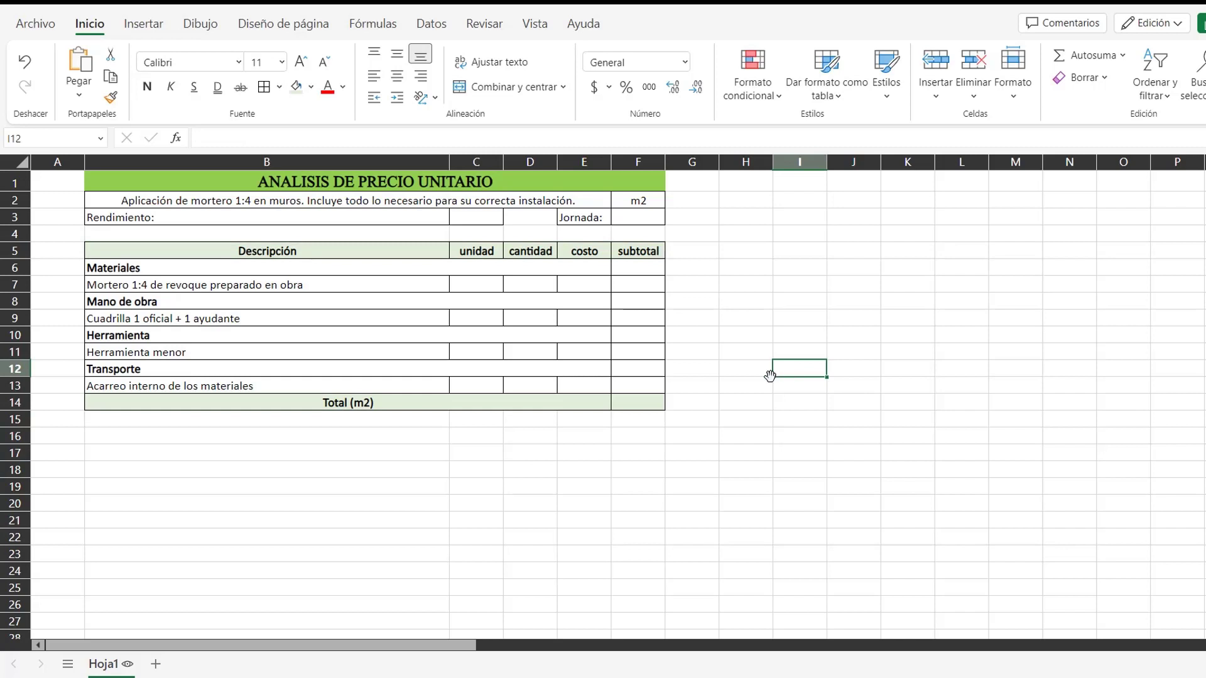
Step: Enter the centred units "m3" for the mortar in C7 and "jor" for the crew in C9
click(473, 282)
text(m3)
click(579, 333)
click(479, 280)
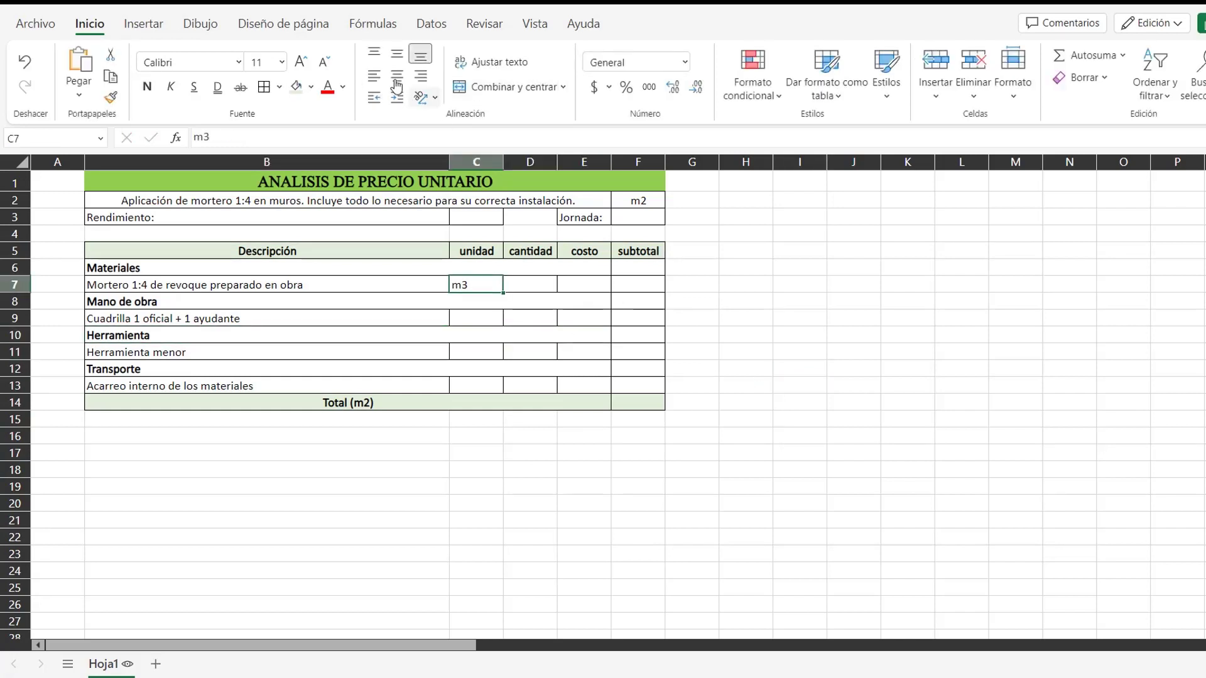
key(ctrl+e)
click(487, 316)
text(jor)
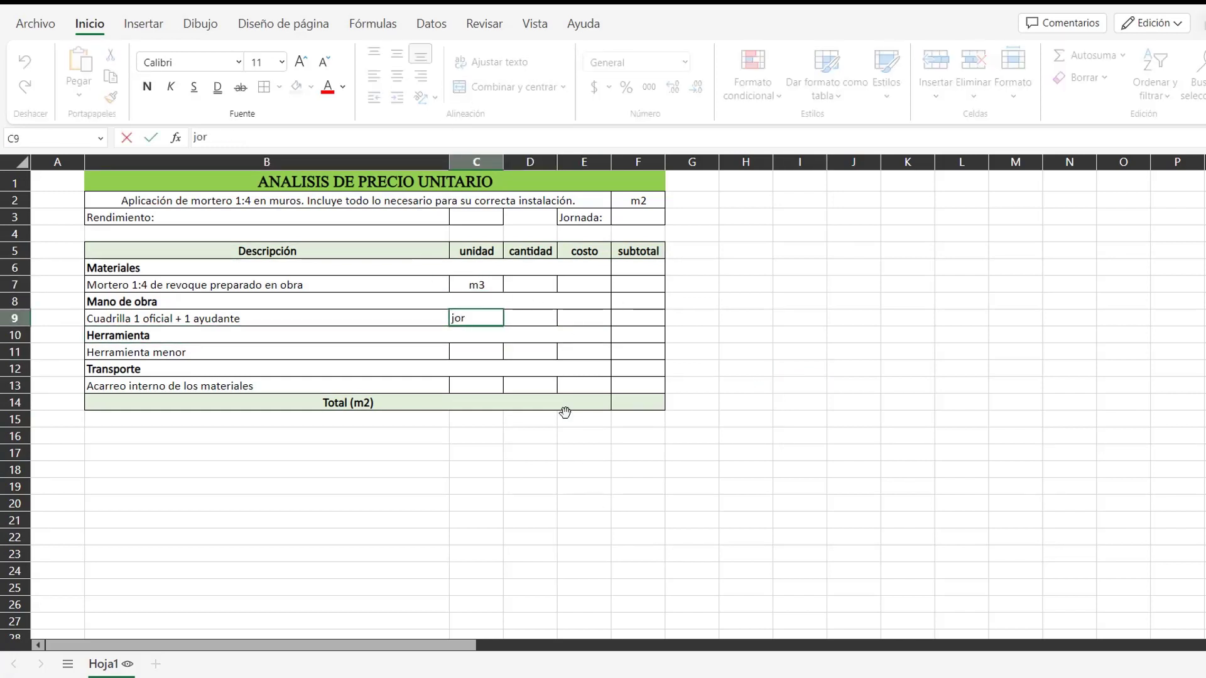
click(397, 75)
Step: Enter the unit "%(mo)" for Herramienta menor in C11 and centre it
key(Down)
key(Down)
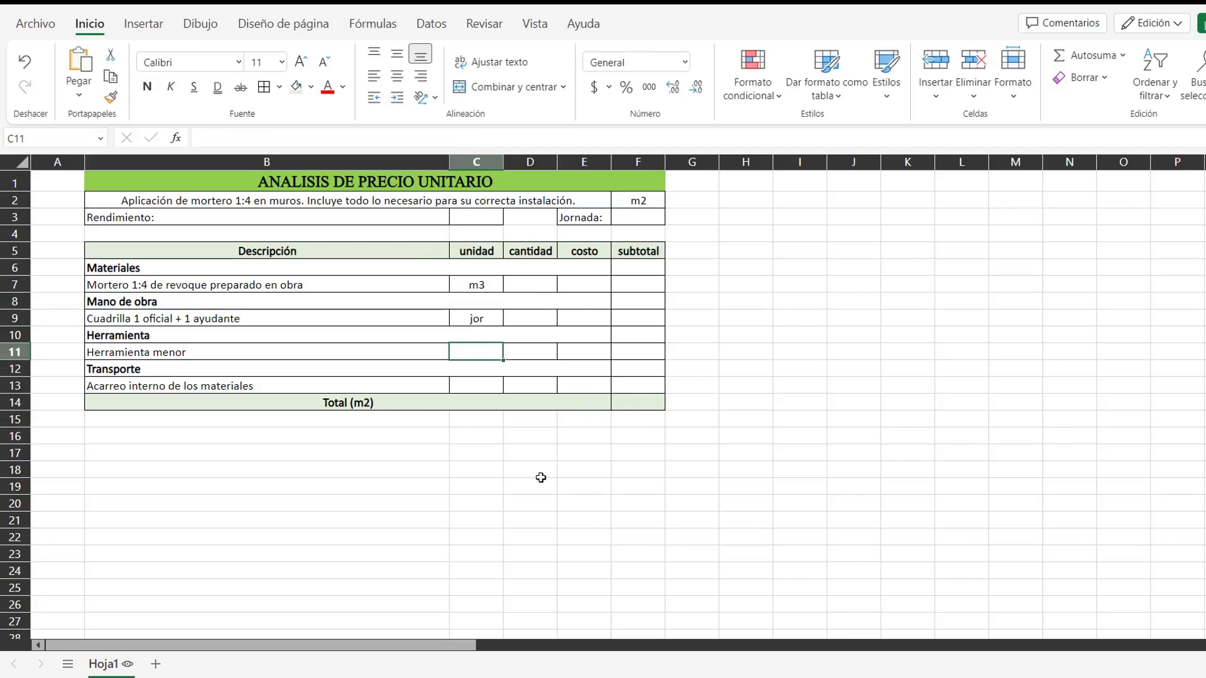
text(%()
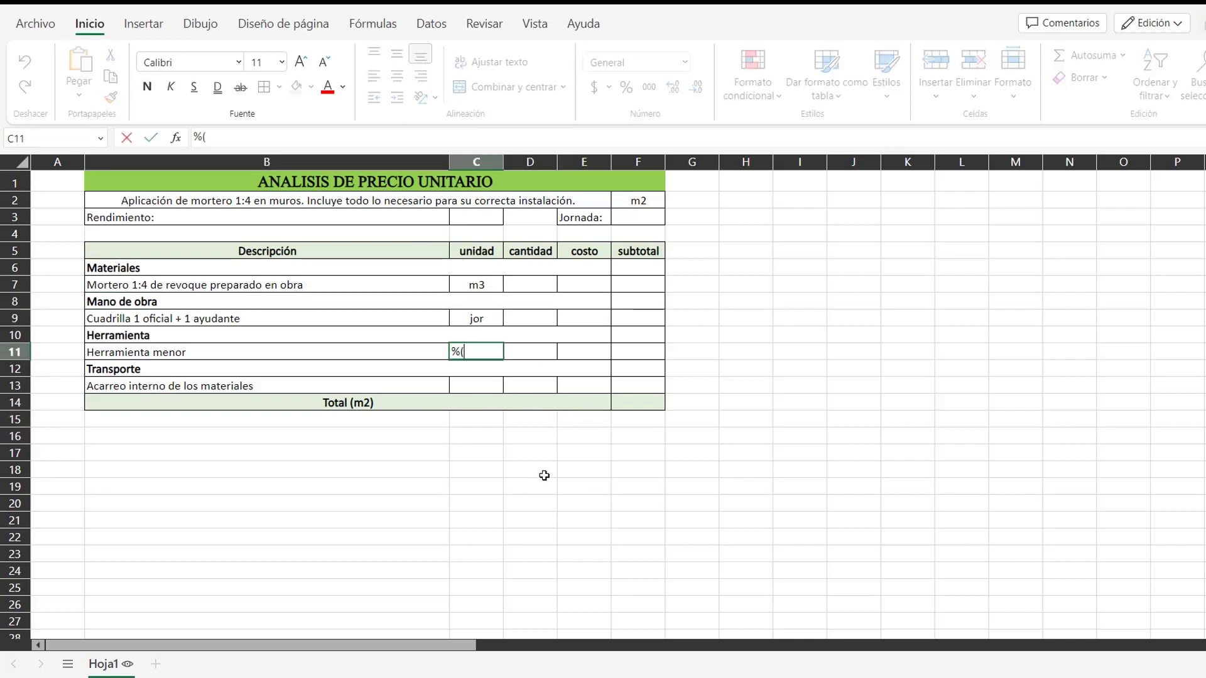
text(mo))
click(477, 473)
click(477, 356)
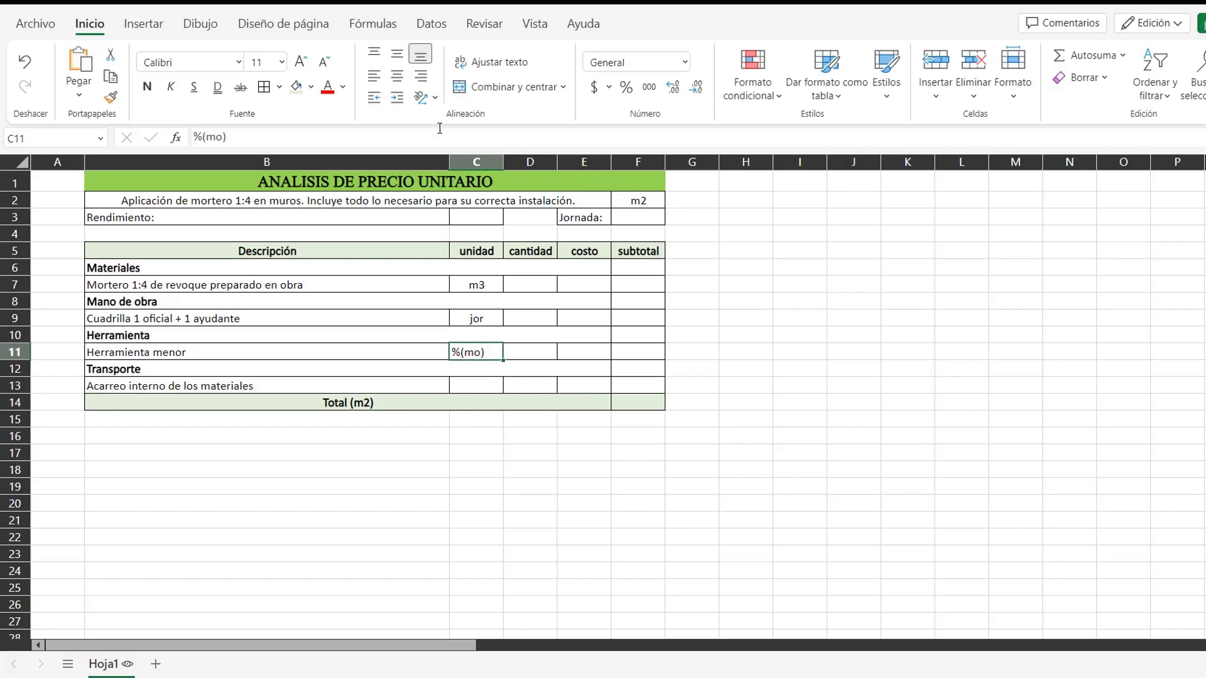
click(397, 75)
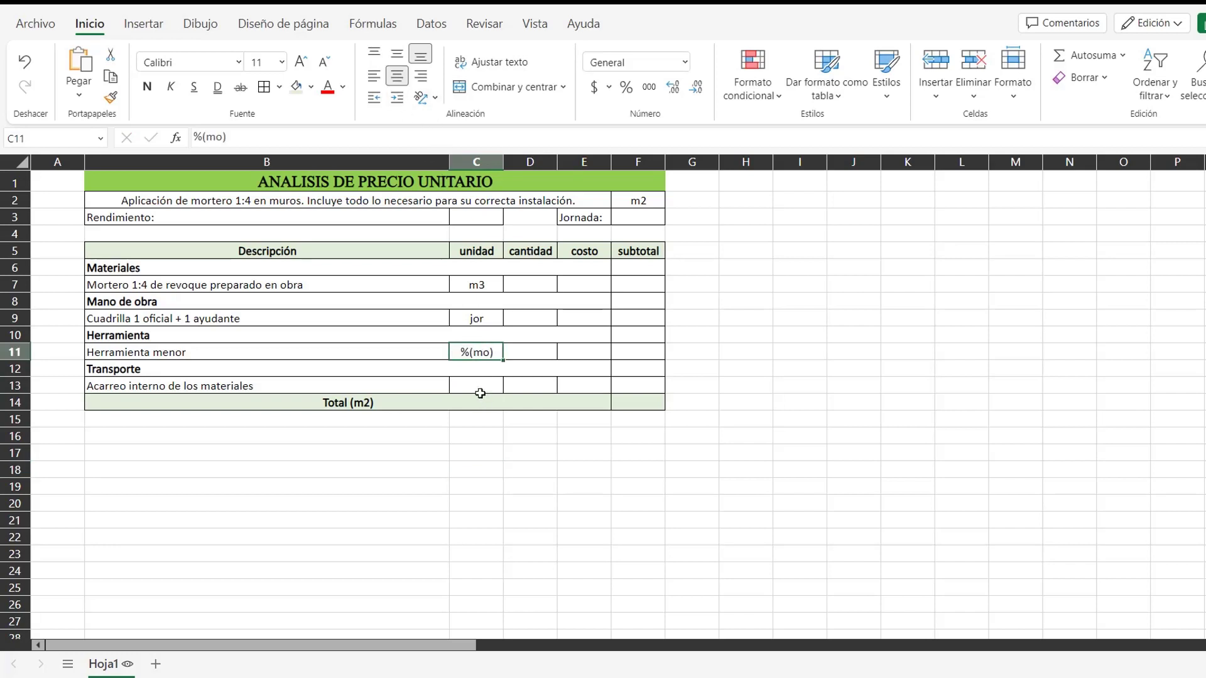
Step: Enter the unit "m3" for the internal haulage item in C13 and centre it
click(477, 386)
text(m3)
click(518, 518)
click(477, 386)
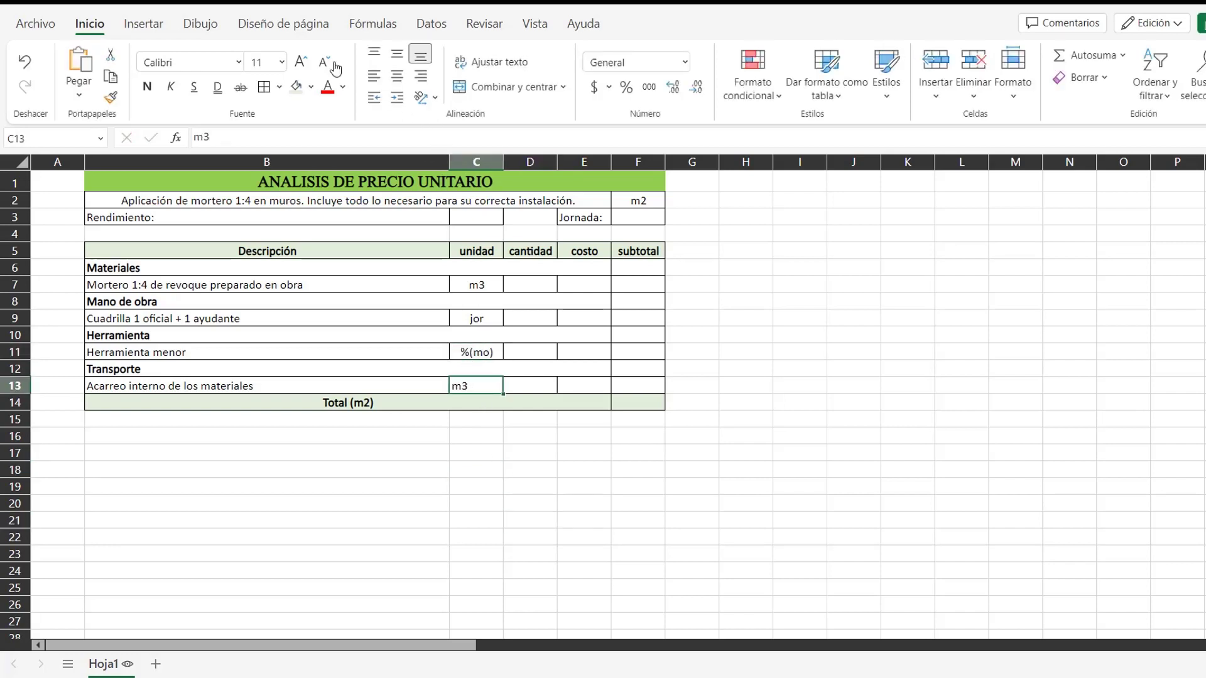
key(ctrl+e)
click(533, 485)
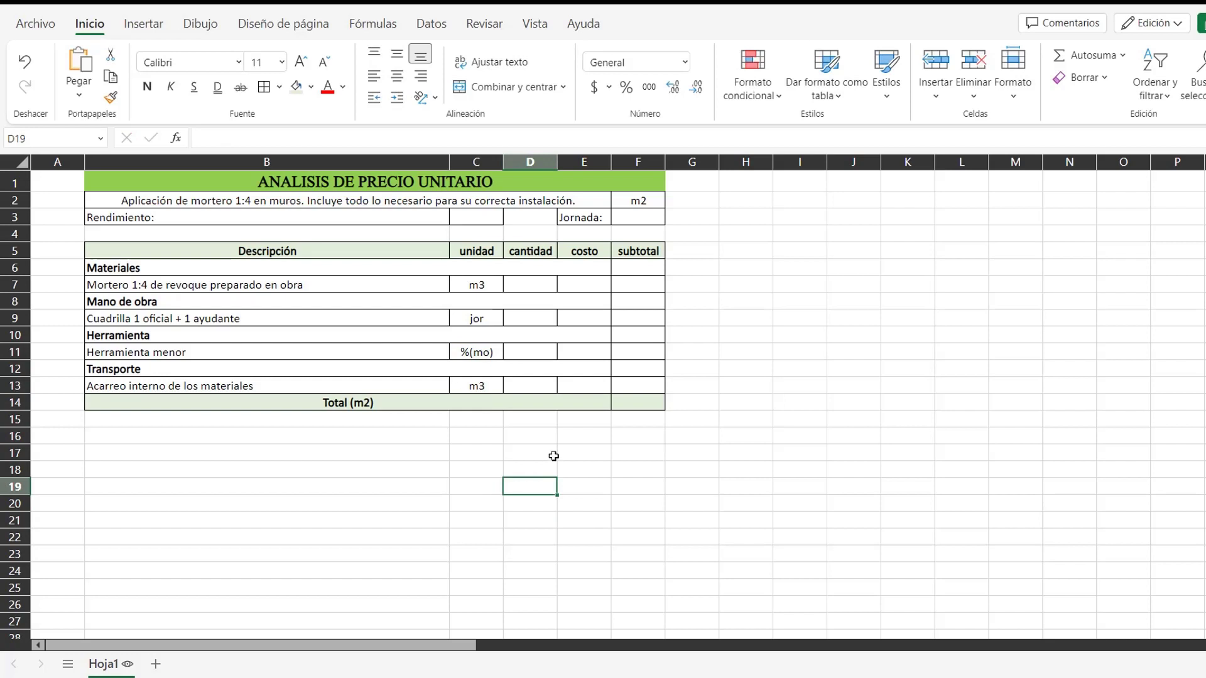
Step: Calculate the mortar quantity in D7 with =1*0,01*1,3, centred and shown with two decimals
click(536, 282)
text(=1*0,01)
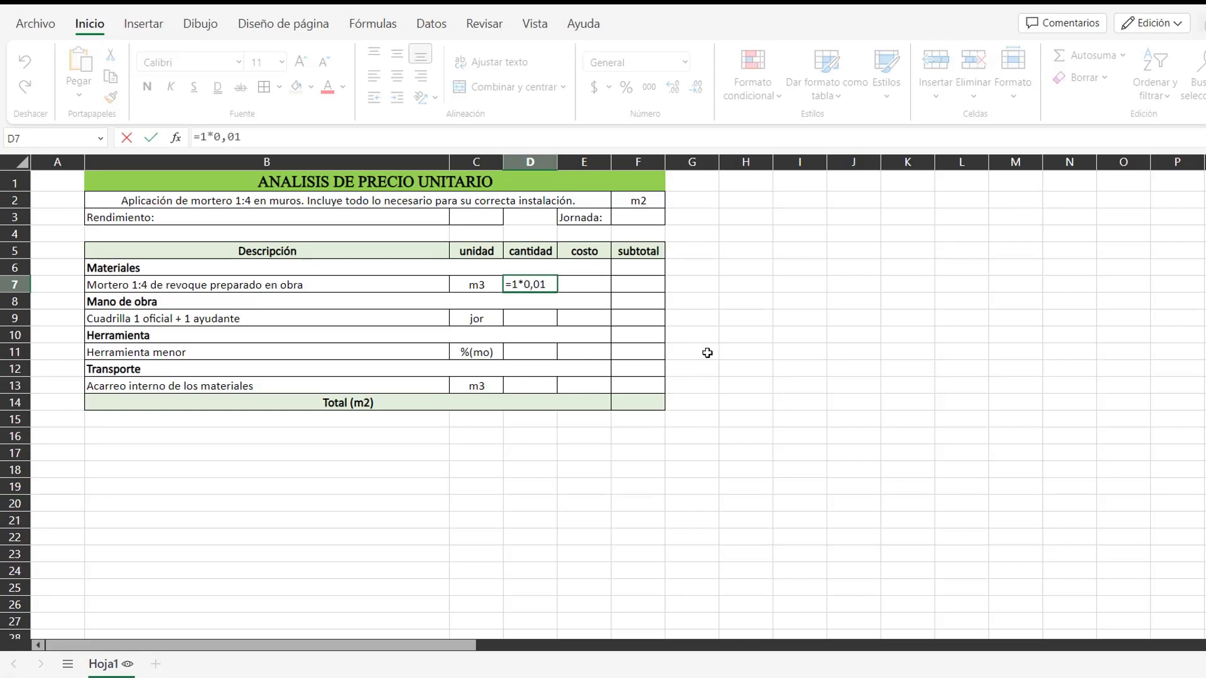
text(*1,3)
key(Return)
click(527, 283)
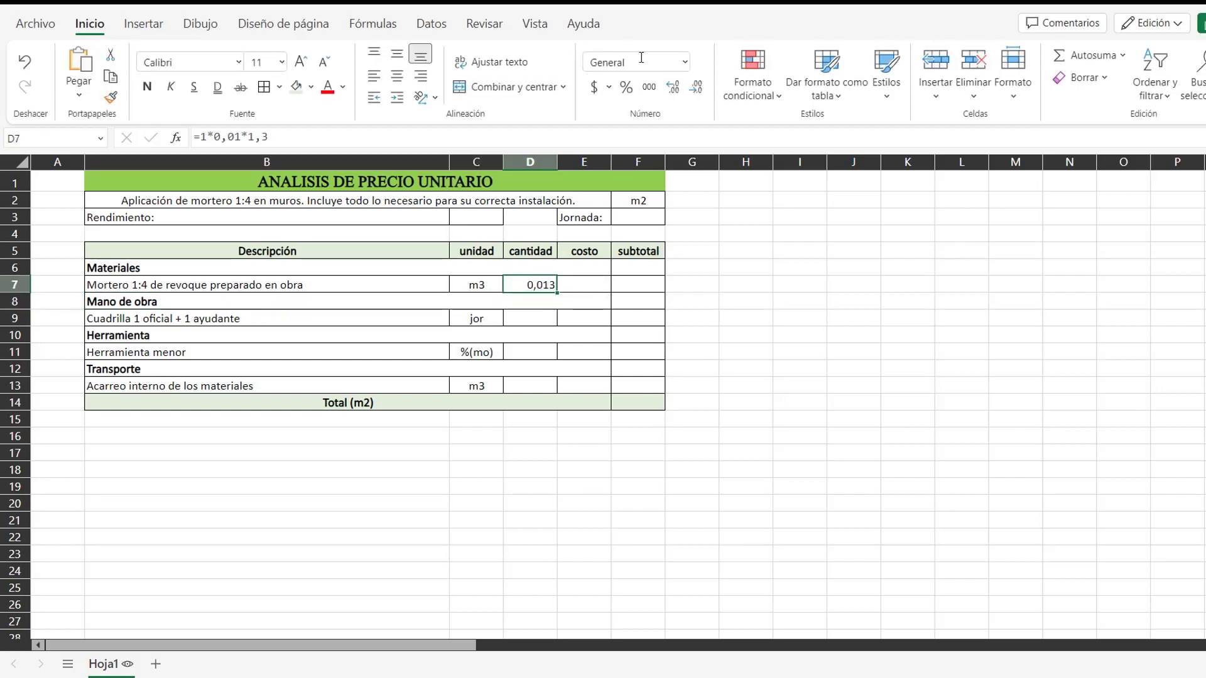
click(397, 75)
click(697, 87)
Step: Calculate the crew quantity in D9 with =1/C3 and centre it
click(533, 321)
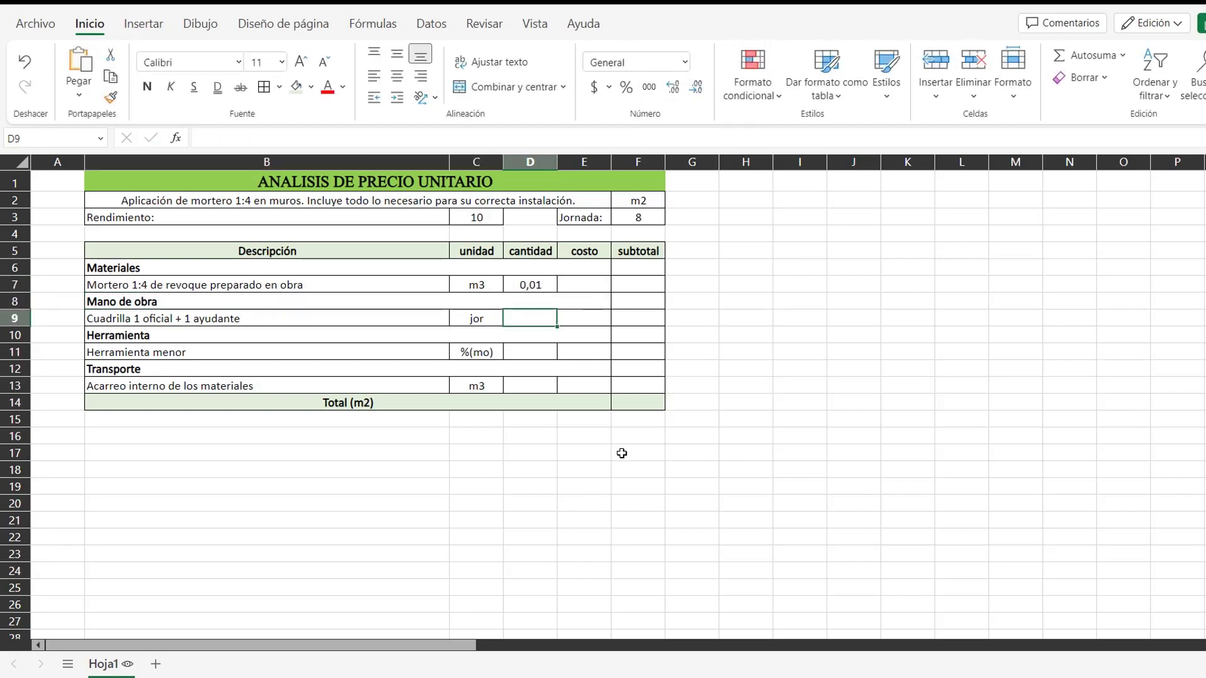
text(=1)
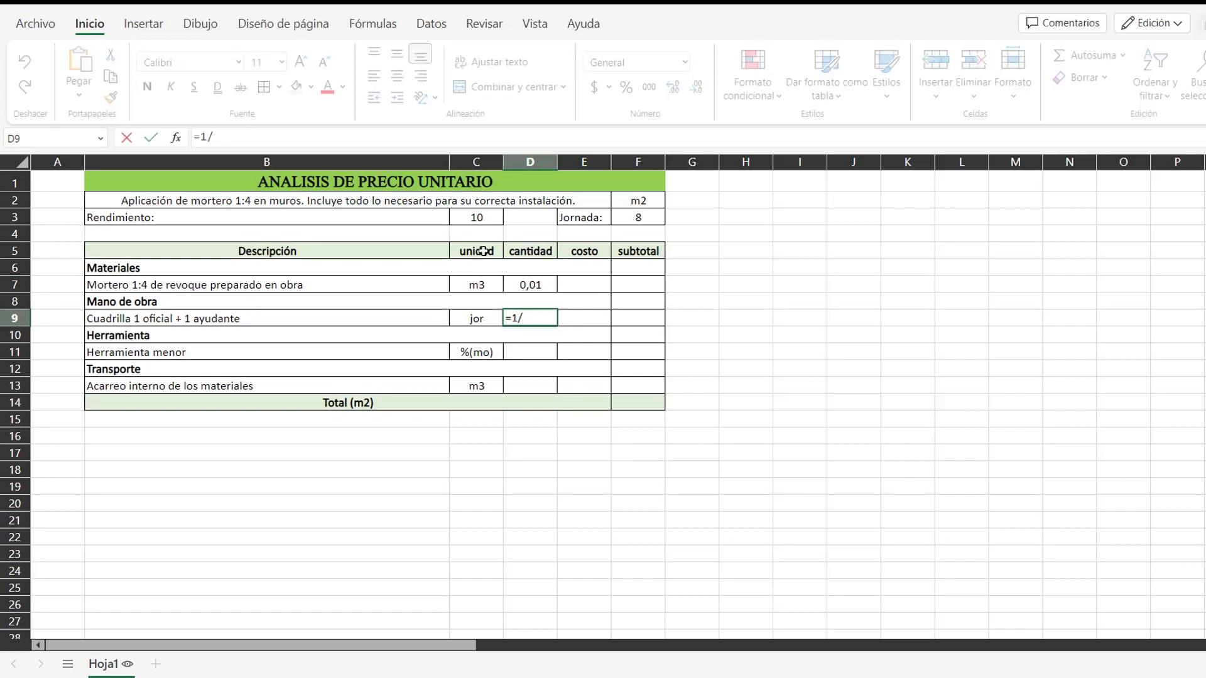
text(/)
click(477, 217)
key(Return)
click(531, 319)
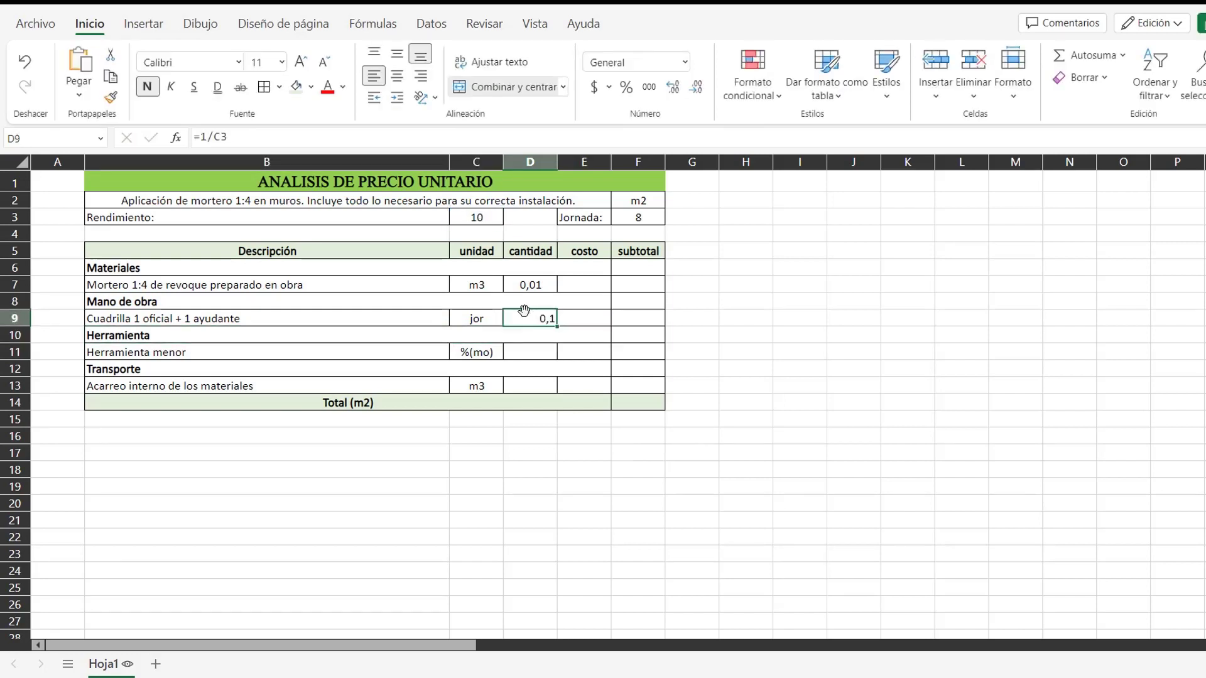
click(399, 82)
Step: Enter =5% as the quantity of Herramienta menor in D11
click(538, 350)
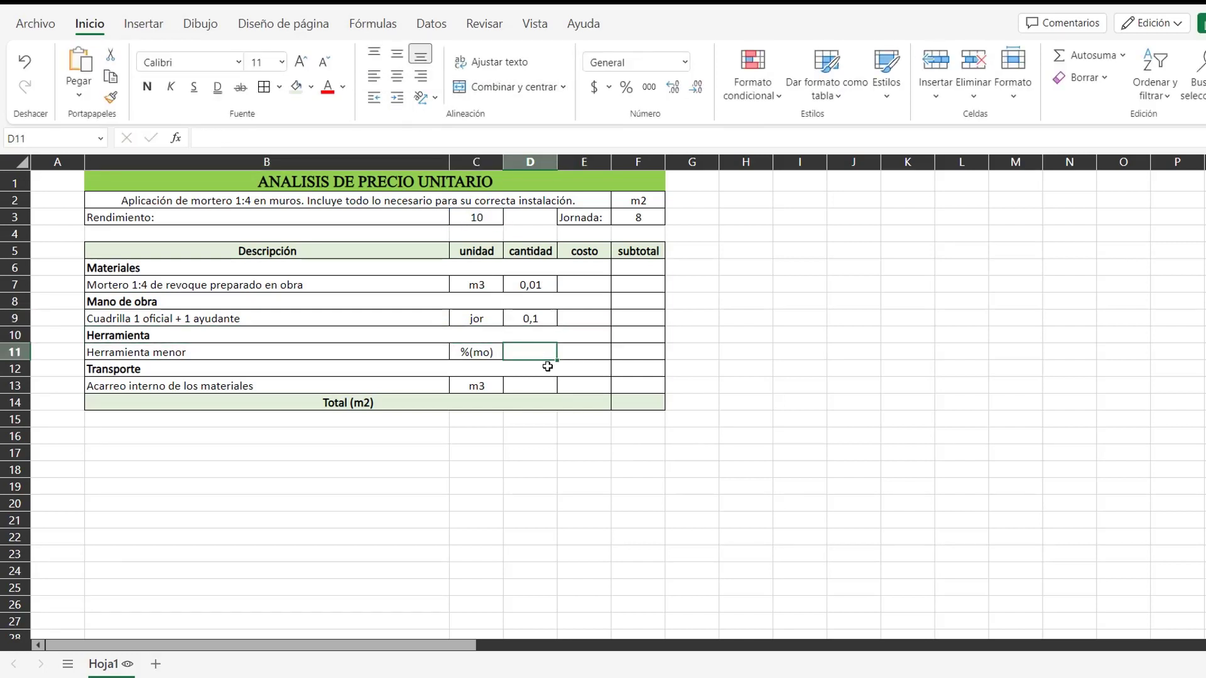
text(=5%)
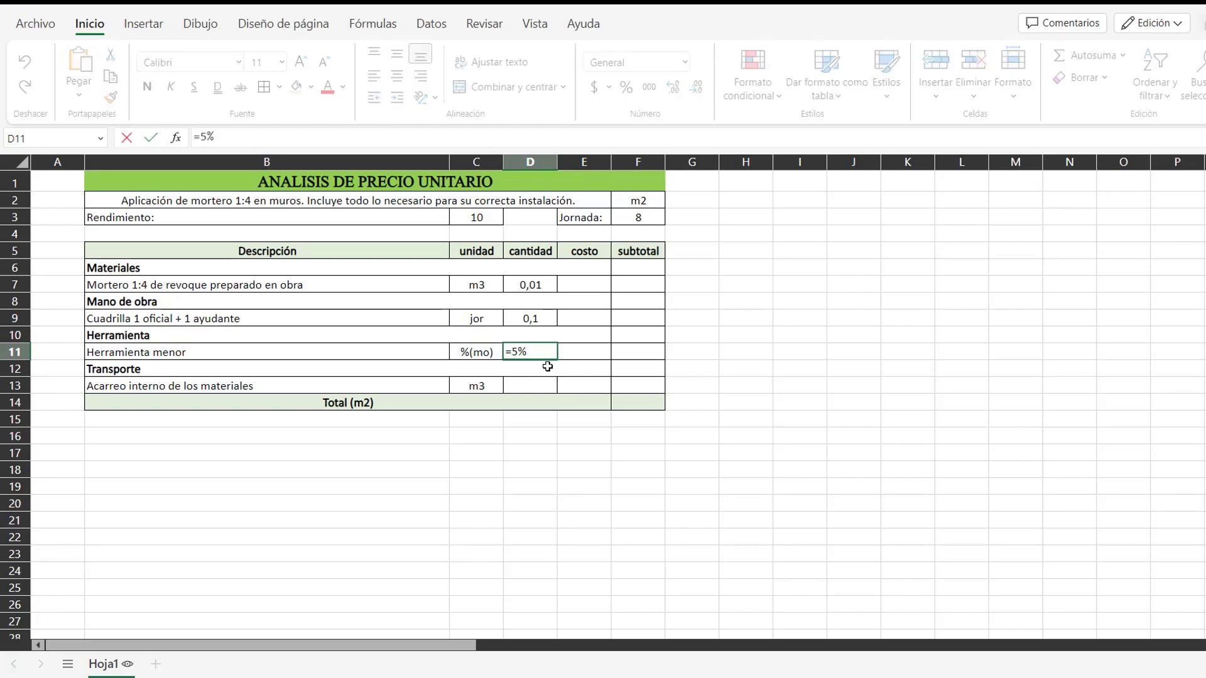
key(Return)
key(Up)
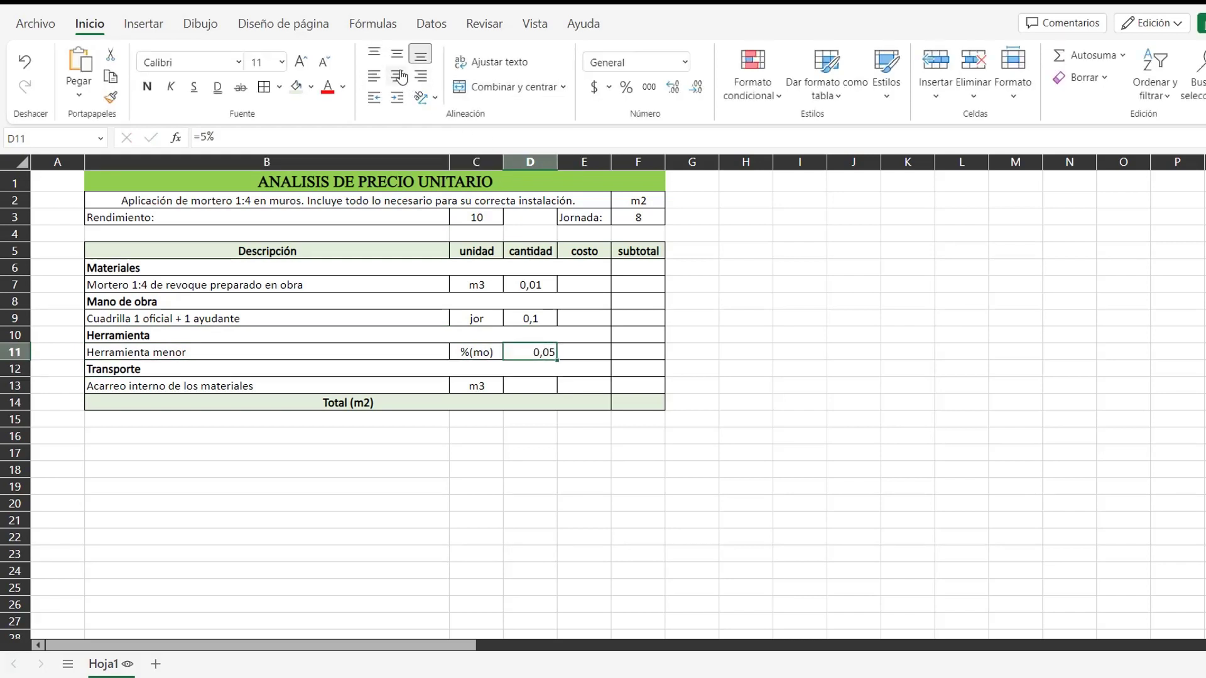
Step: Link the haulage quantity in D13 to the mortar quantity with =D7
click(553, 381)
text(=)
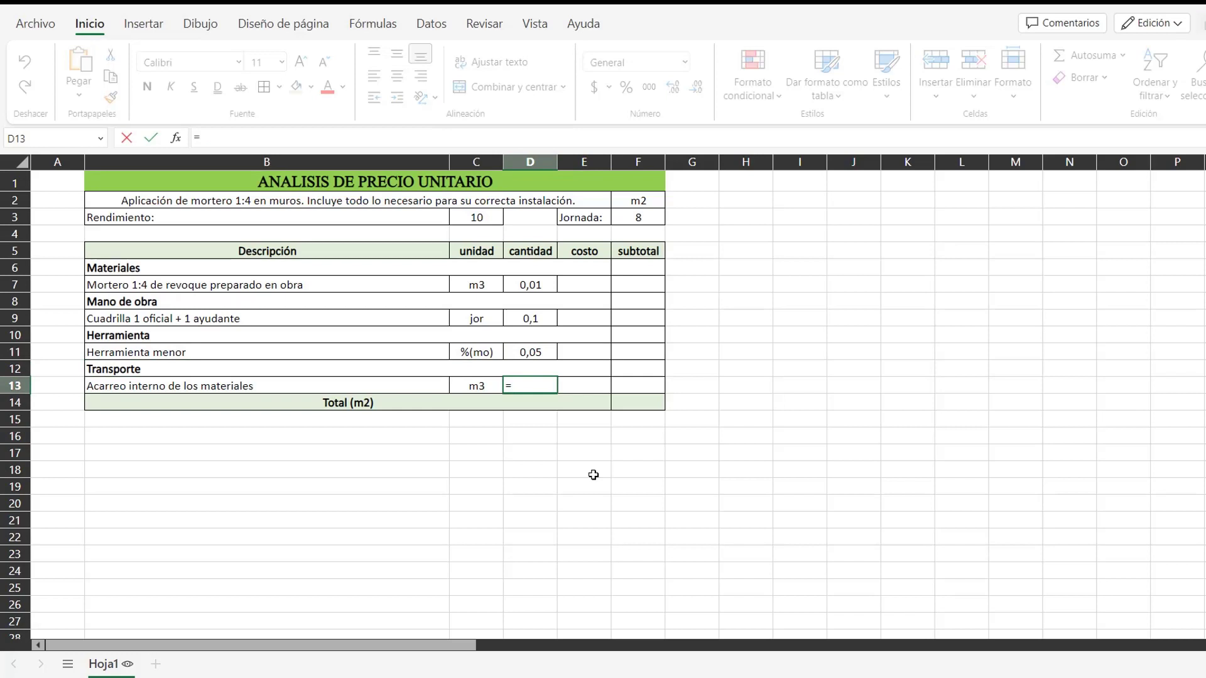
click(536, 279)
key(Return)
click(535, 383)
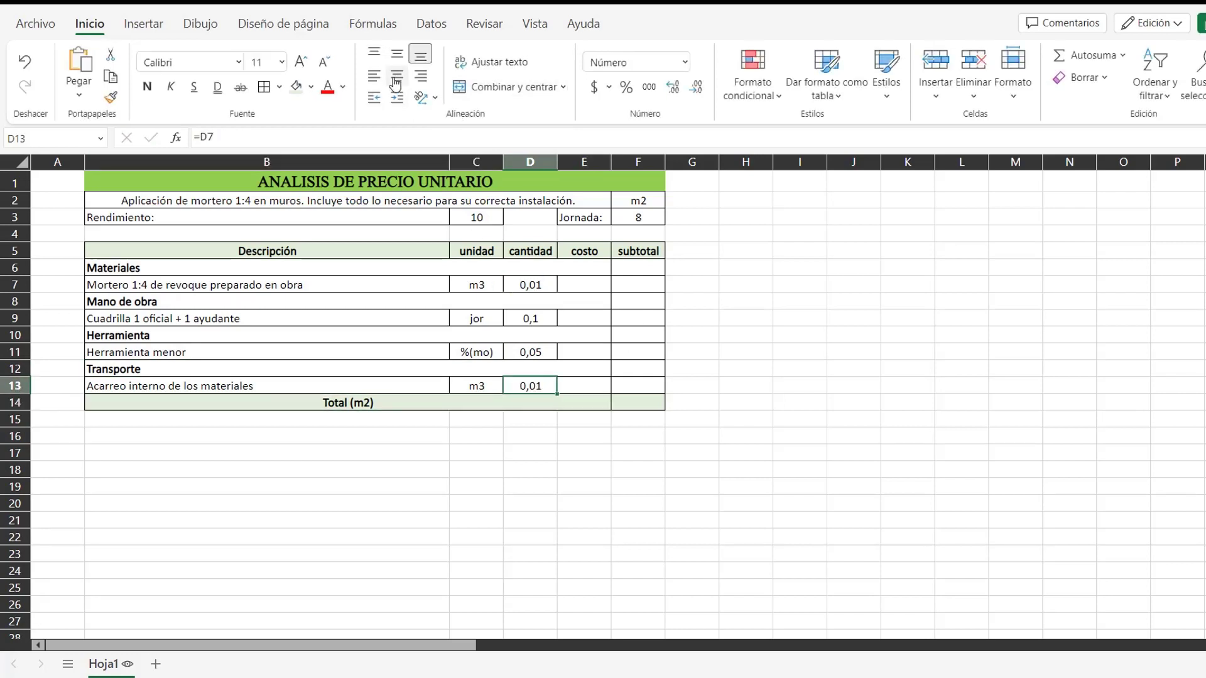
click(700, 452)
Step: Add a new worksheet to the workbook for the mortar's own unit price analysis
click(573, 287)
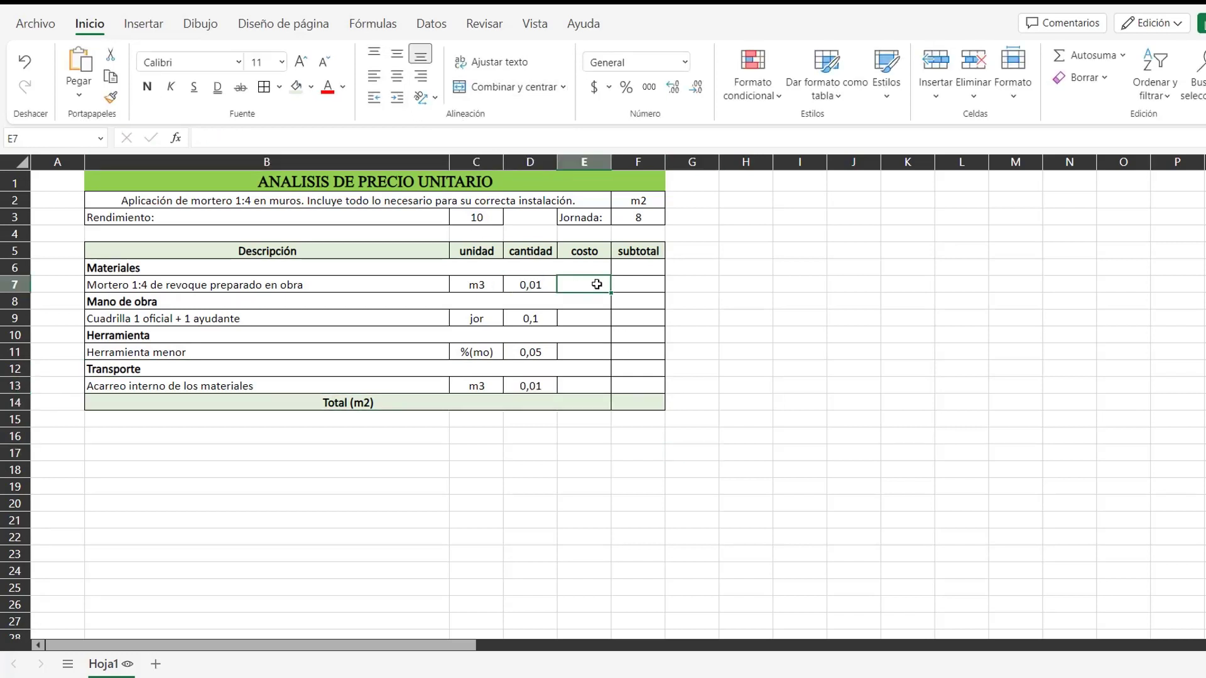
click(353, 285)
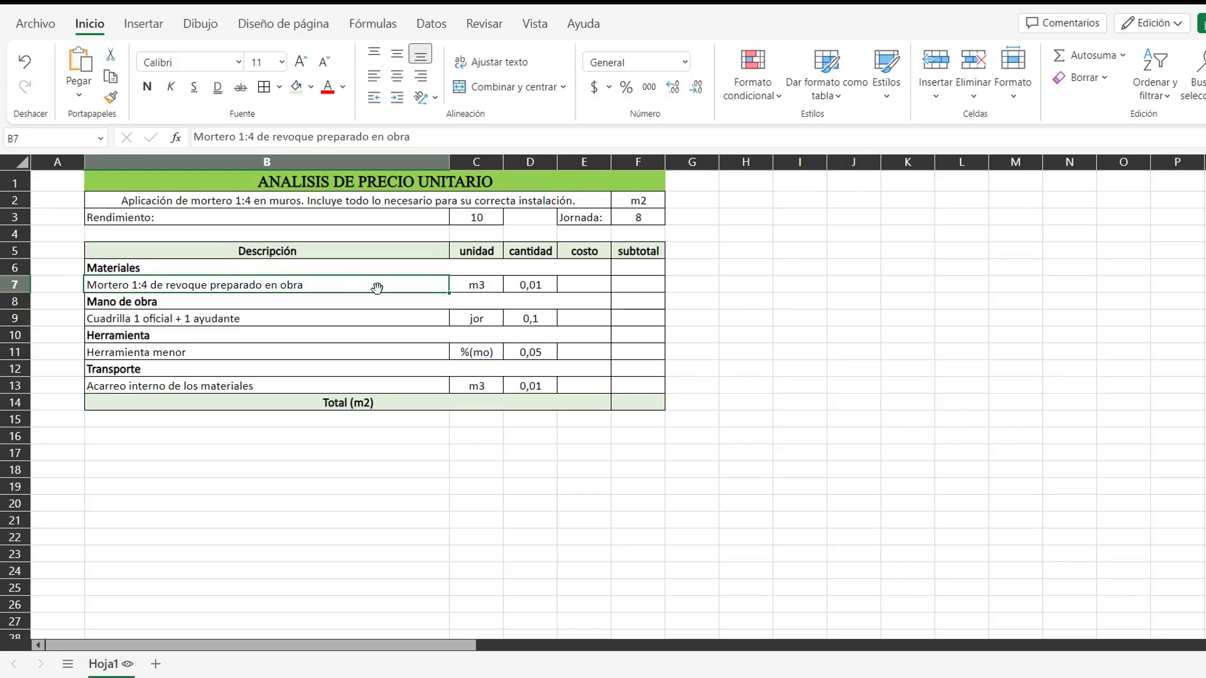
click(590, 280)
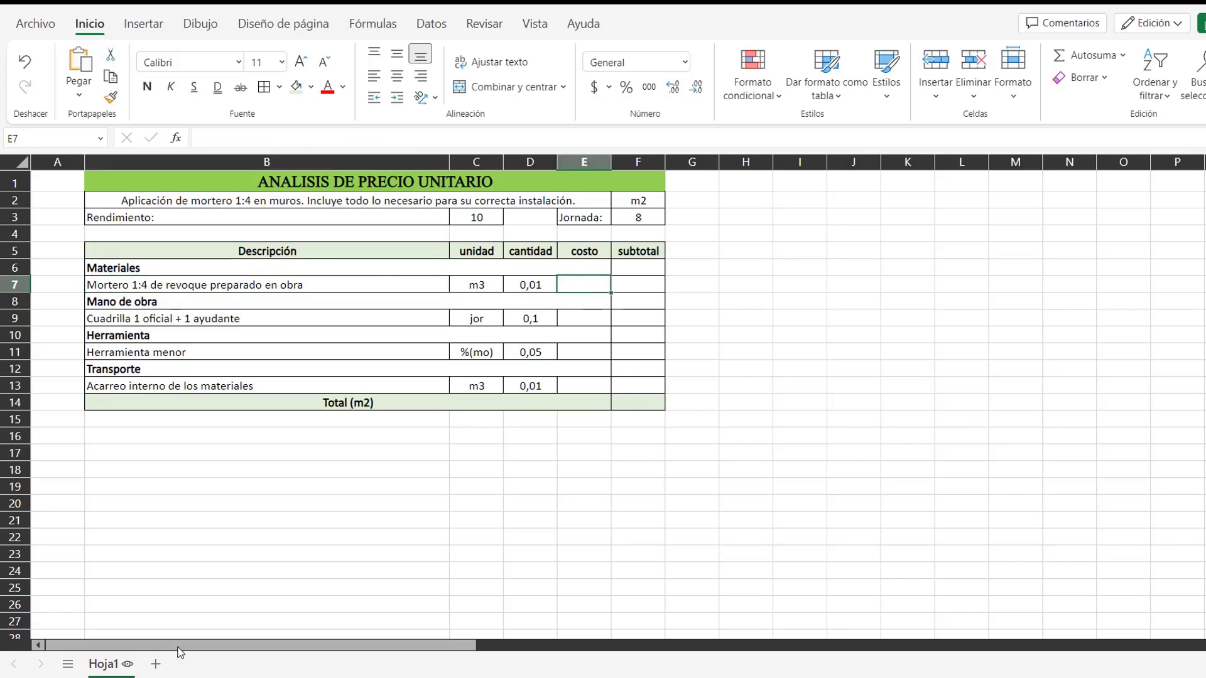
click(156, 664)
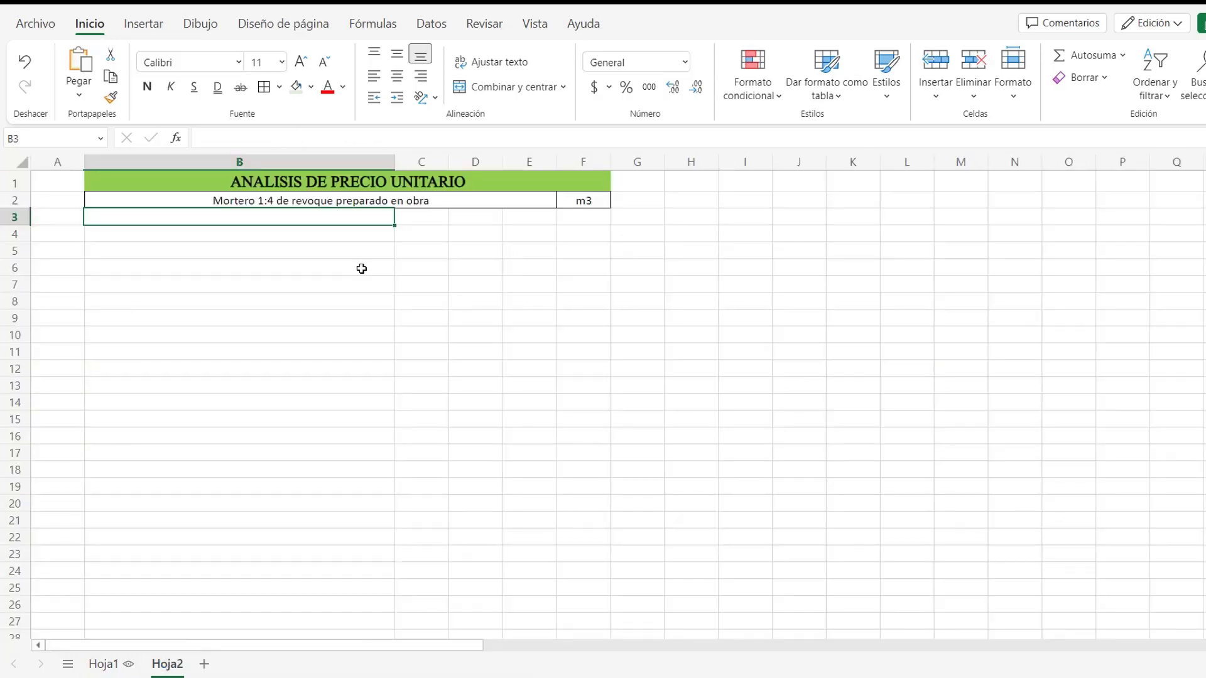
Step: Enter the labels "Rendimiento" in B3 and "Jornada" in E3 of Hoja2
text(Re)
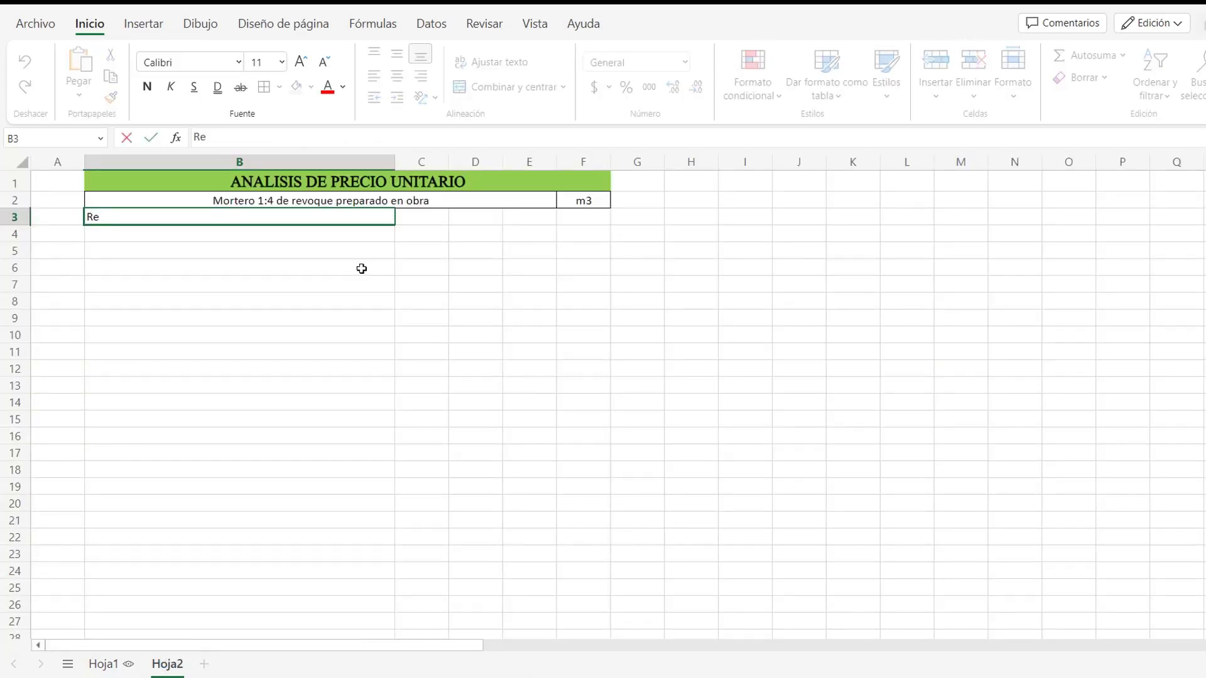
text(ndimiento)
key(Tab)
key(Tab)
key(Tab)
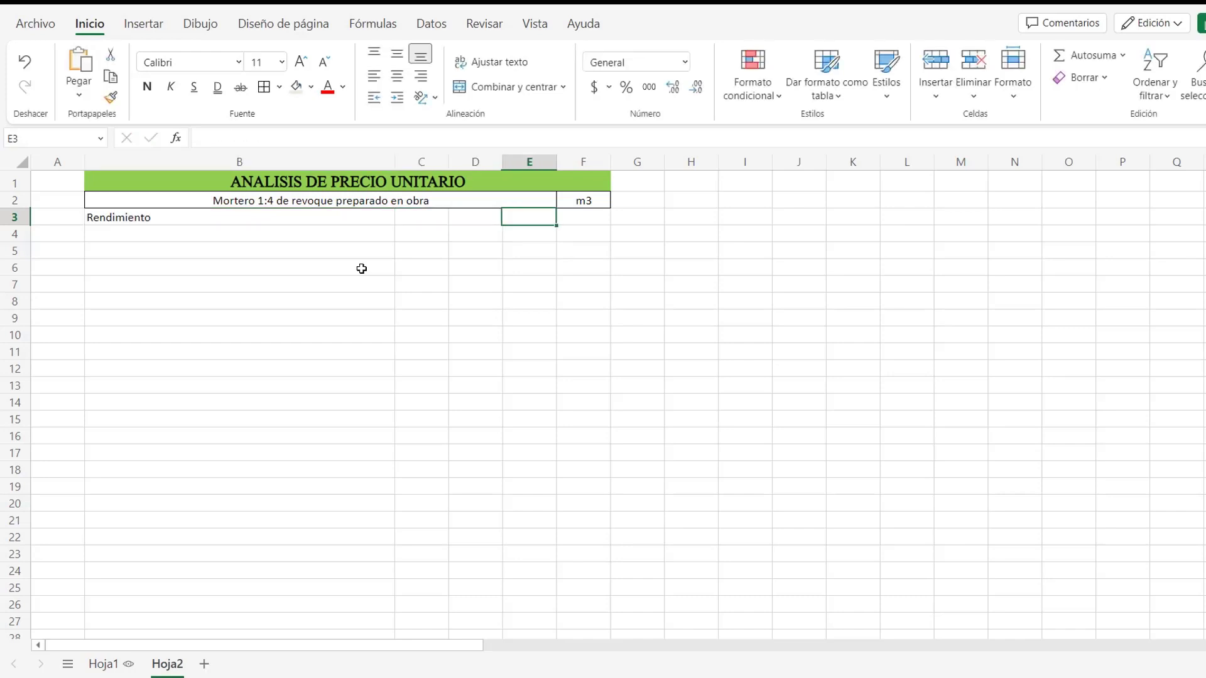
text(Jornada)
click(361, 269)
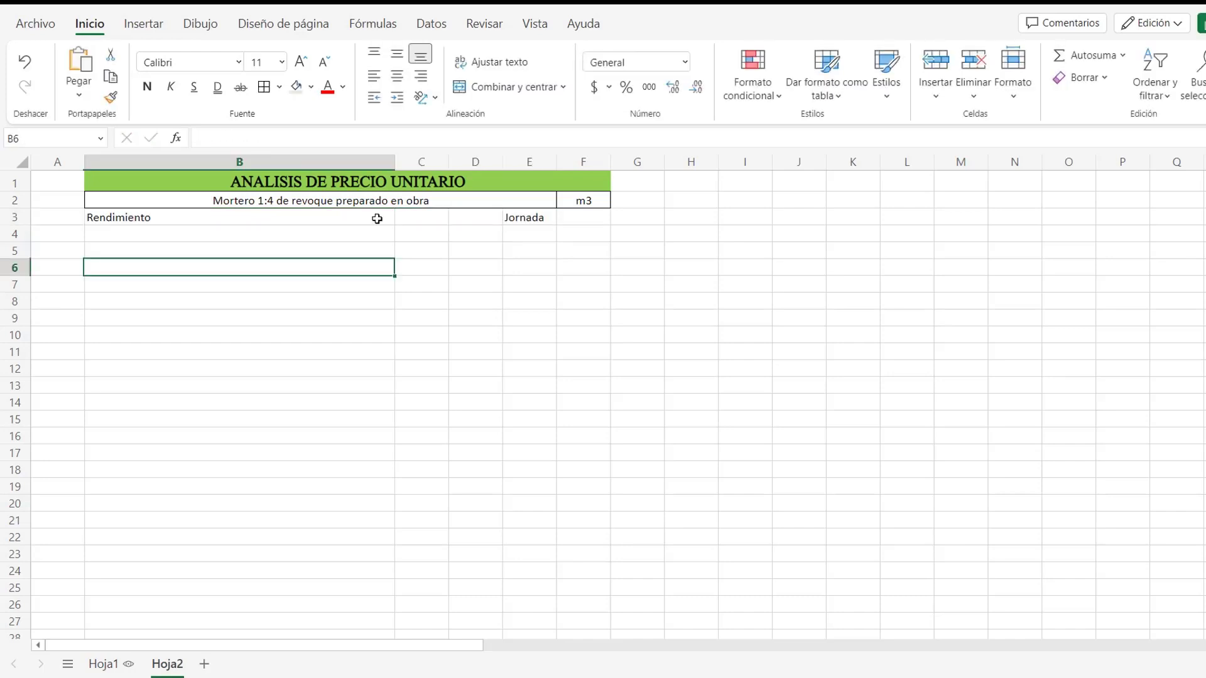
Step: Apply borders to the Rendimiento cells B3:C3 and the Jornada cells E3:F3
drag(376, 216, 405, 217)
key(F4)
click(564, 216)
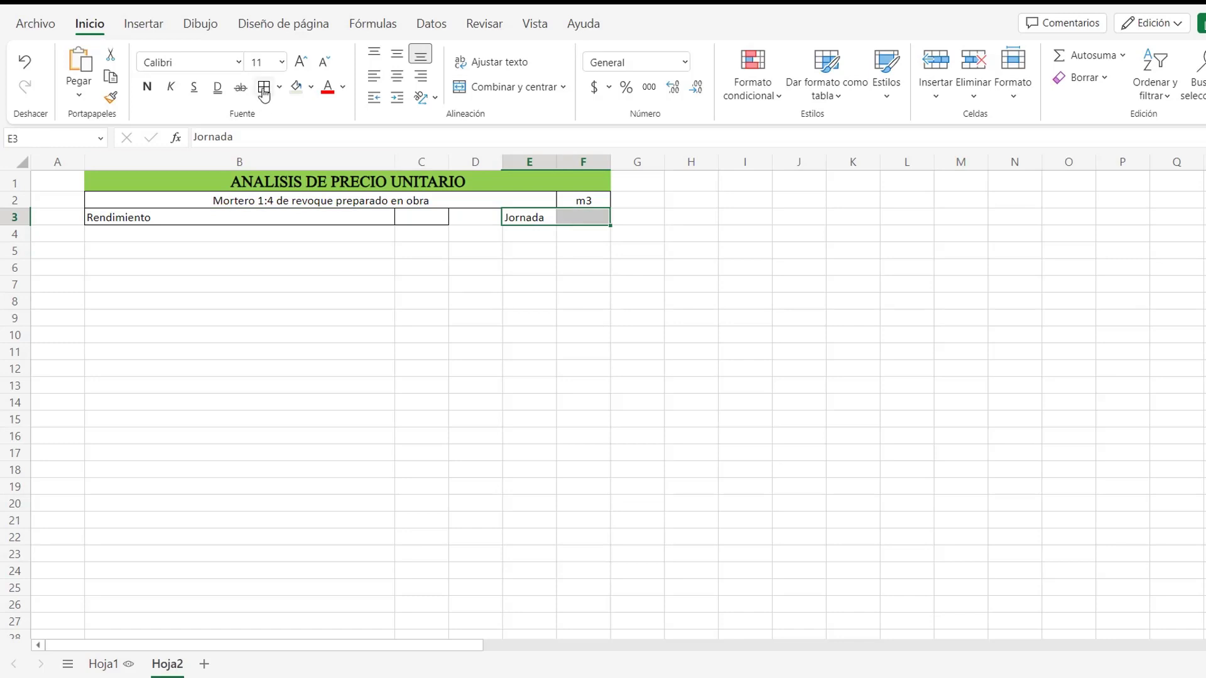
click(360, 283)
Step: Enter the table headers "Descripción", "unidad", "cantidad", "costo" and "subtotal" across B5:F5 of Hoja2
click(344, 254)
text(Descri)
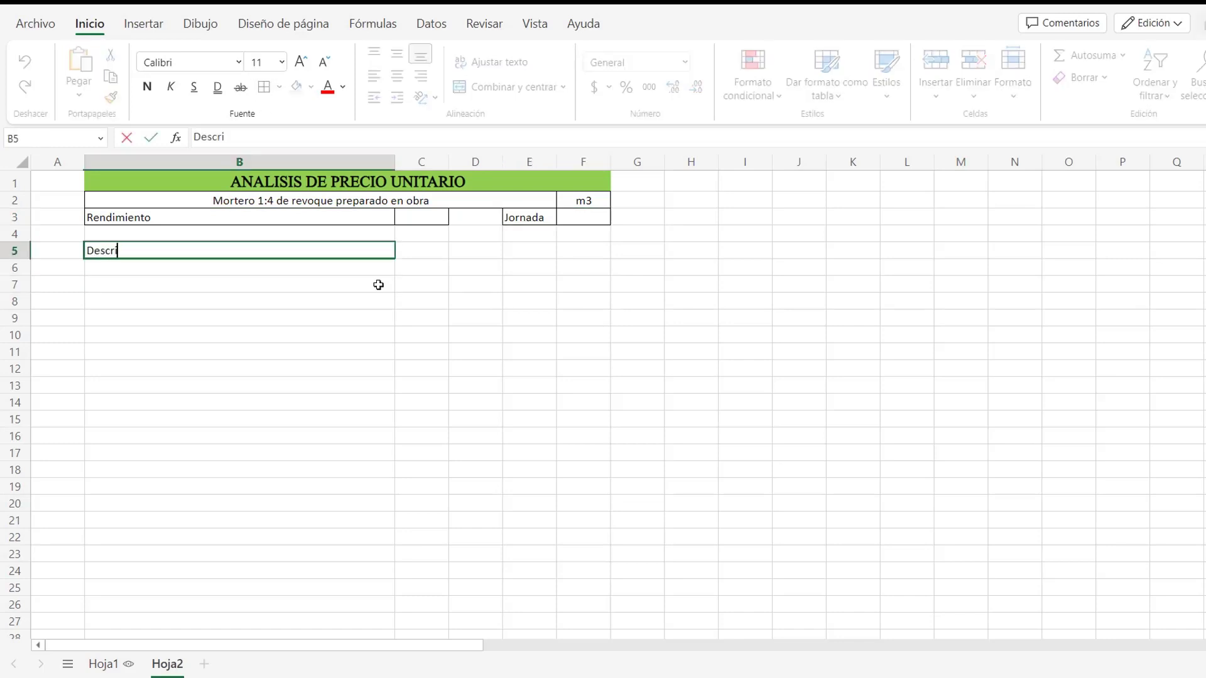
text(pción)
key(Tab)
text(unidad)
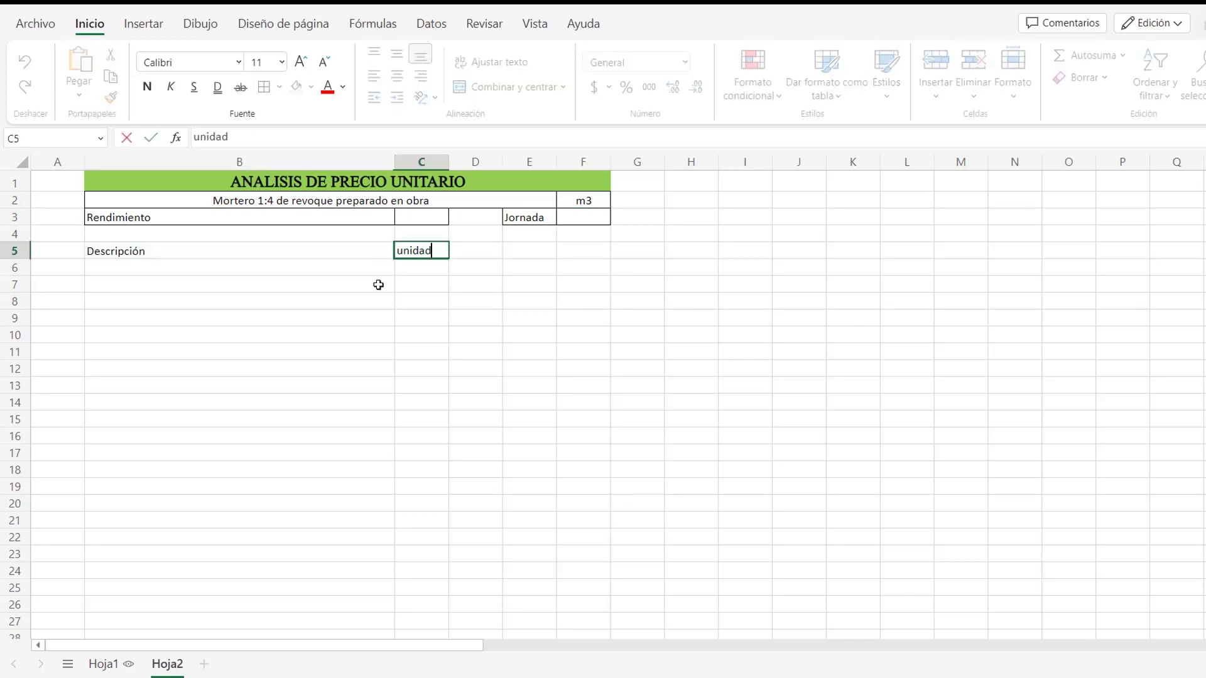
key(Tab)
text(cantidad)
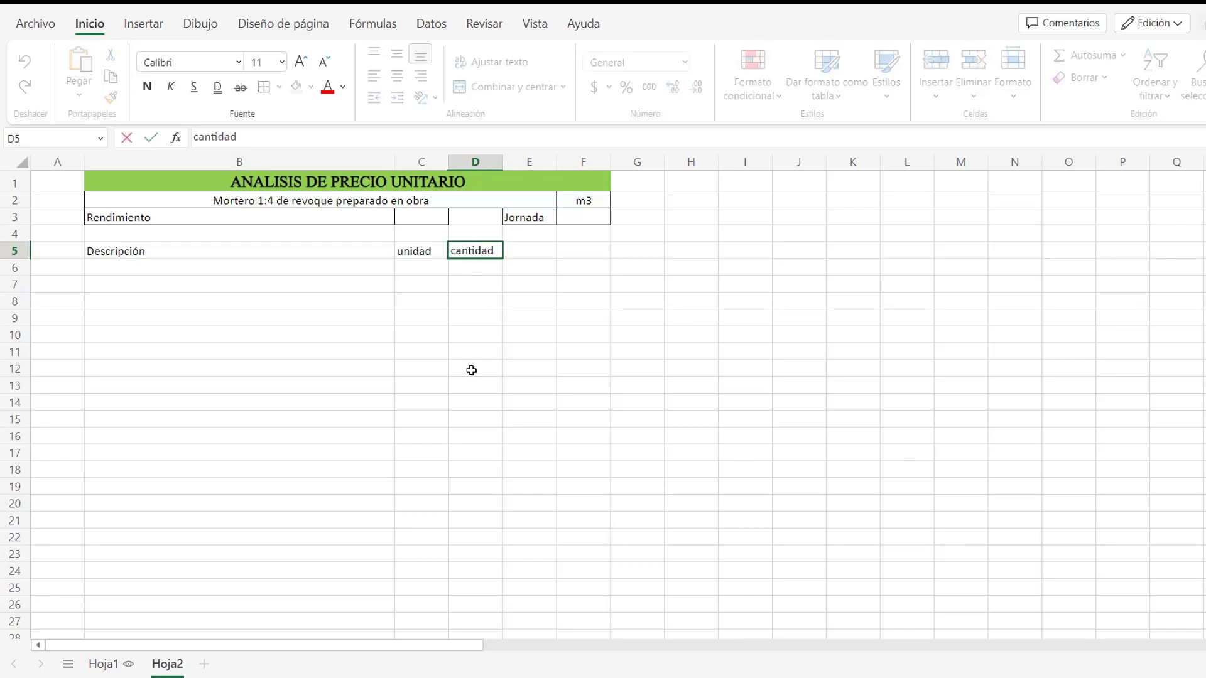
key(Tab)
text(costo)
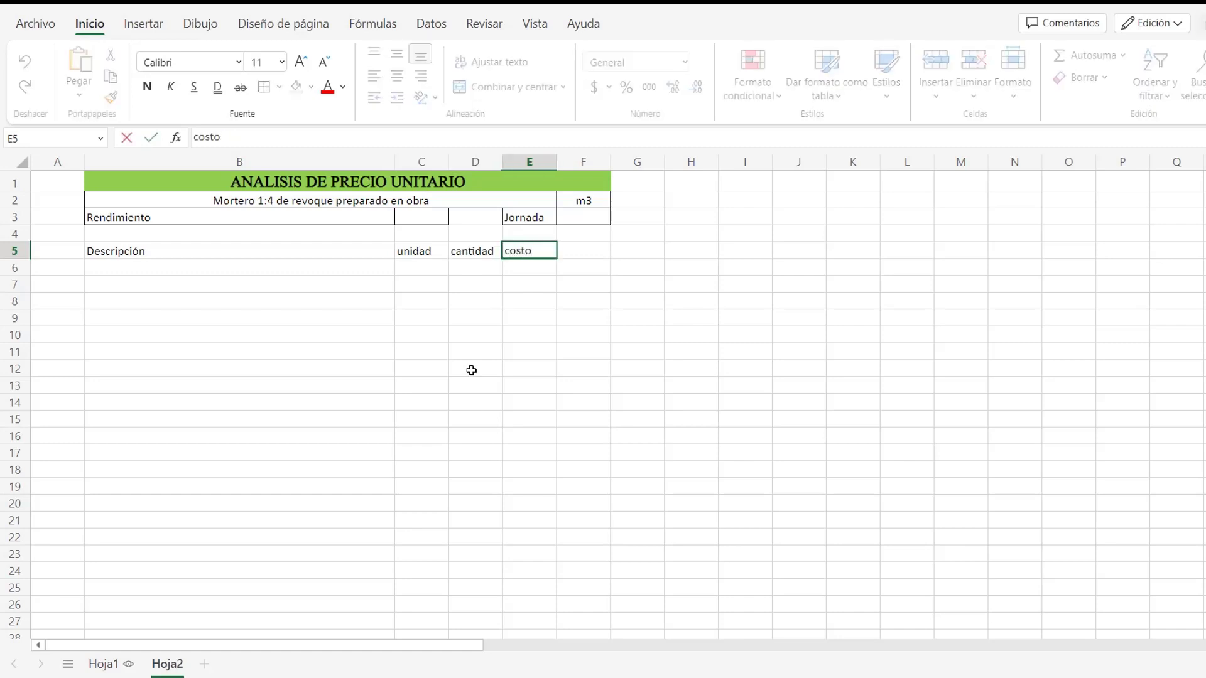
key(Tab)
text(subtotal)
click(506, 380)
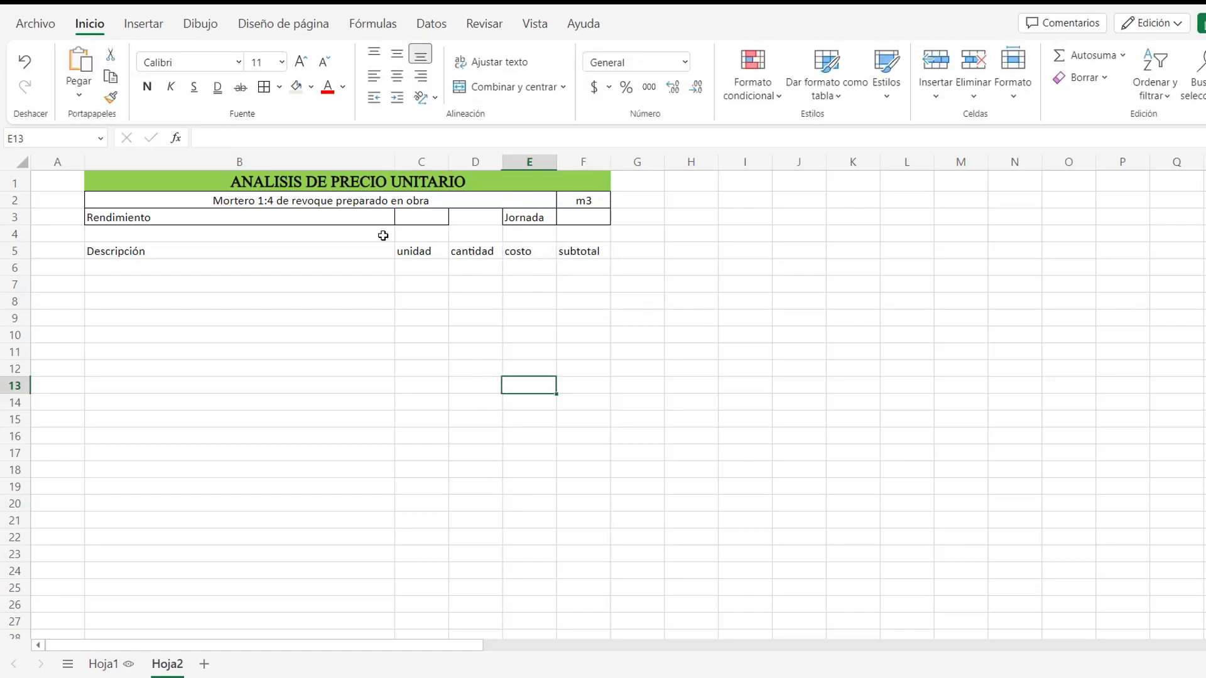
Step: Make the header row B5:F5 bold and centre its text horizontally
drag(372, 248, 568, 251)
click(144, 92)
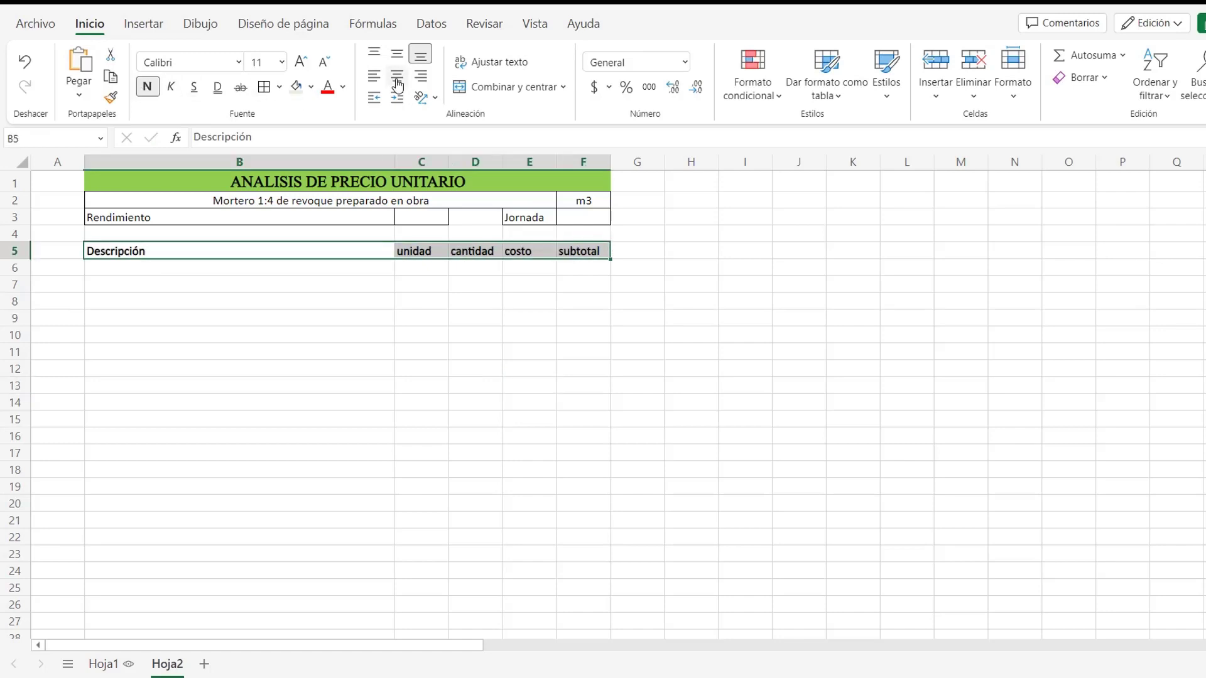
click(397, 76)
Step: Enter the section heading "Materiales" in B6 and merge and centre it across B6:E6
click(386, 268)
text(Mate)
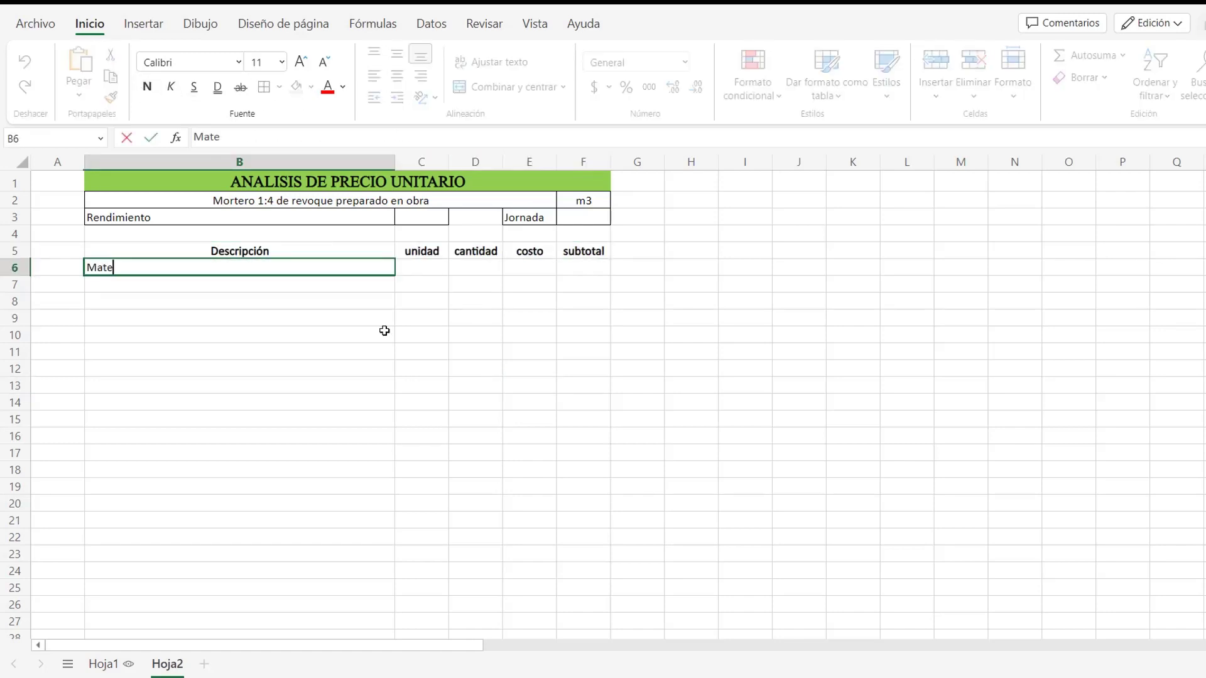
text(riales)
click(384, 331)
click(390, 268)
drag(390, 268, 511, 269)
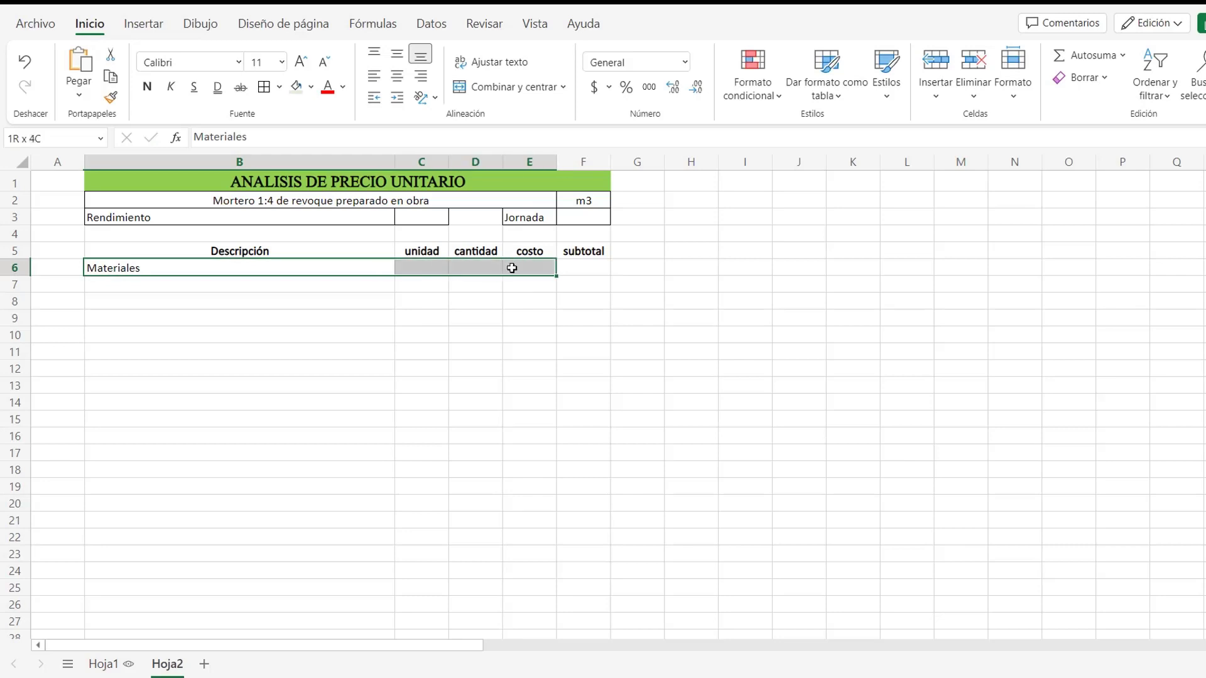
click(477, 87)
Step: Make the merged "Materiales" heading in row 6 bold and left-aligned
click(400, 284)
click(364, 269)
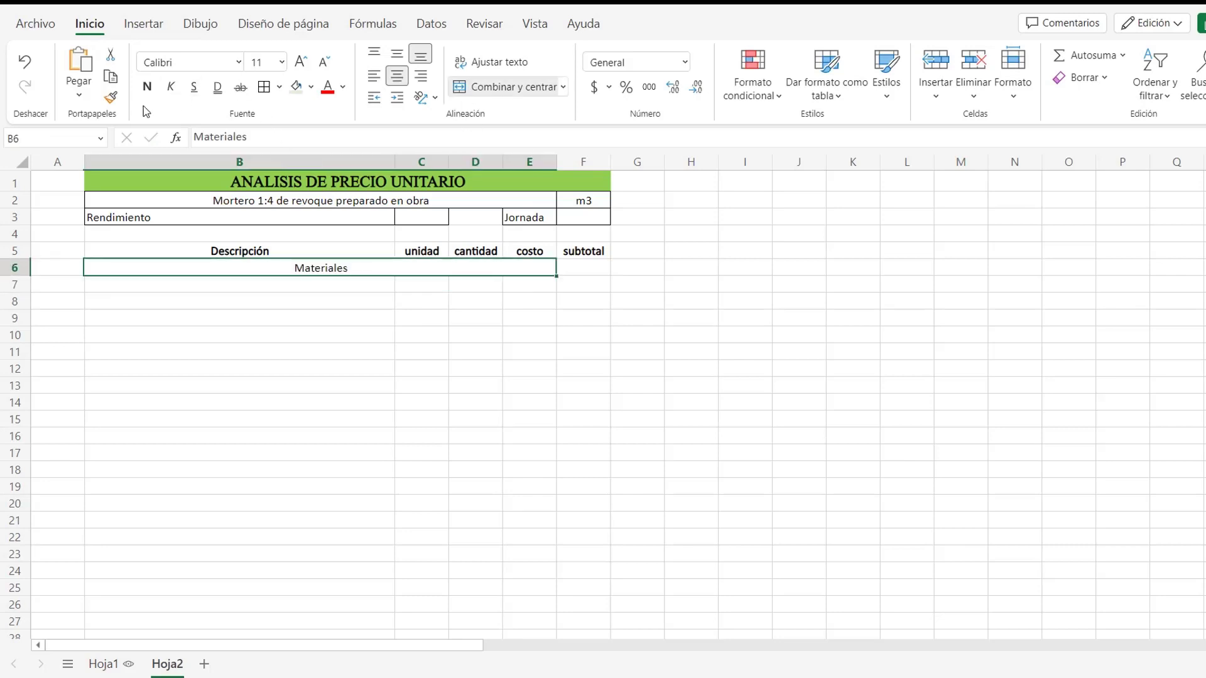
click(147, 86)
click(375, 75)
Step: List the materials "Cemento", "Arena de revoque" and "Agua" in B7:B9
key(Return)
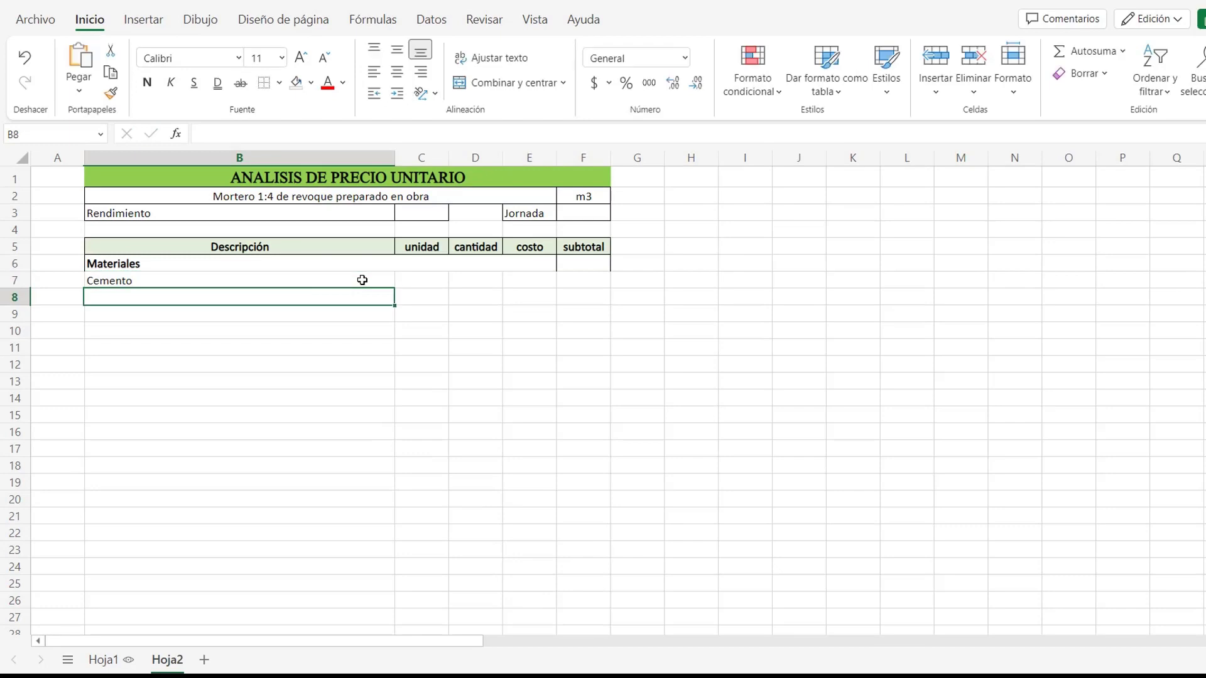
text(A)
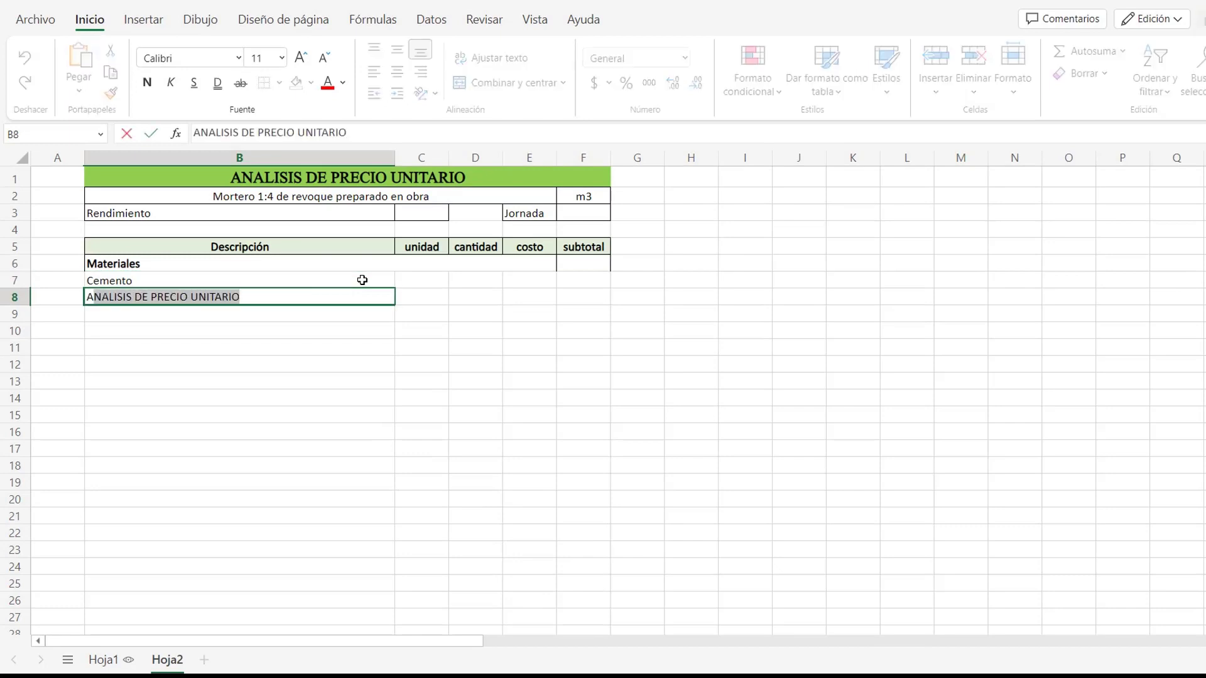
text(rena de revoque)
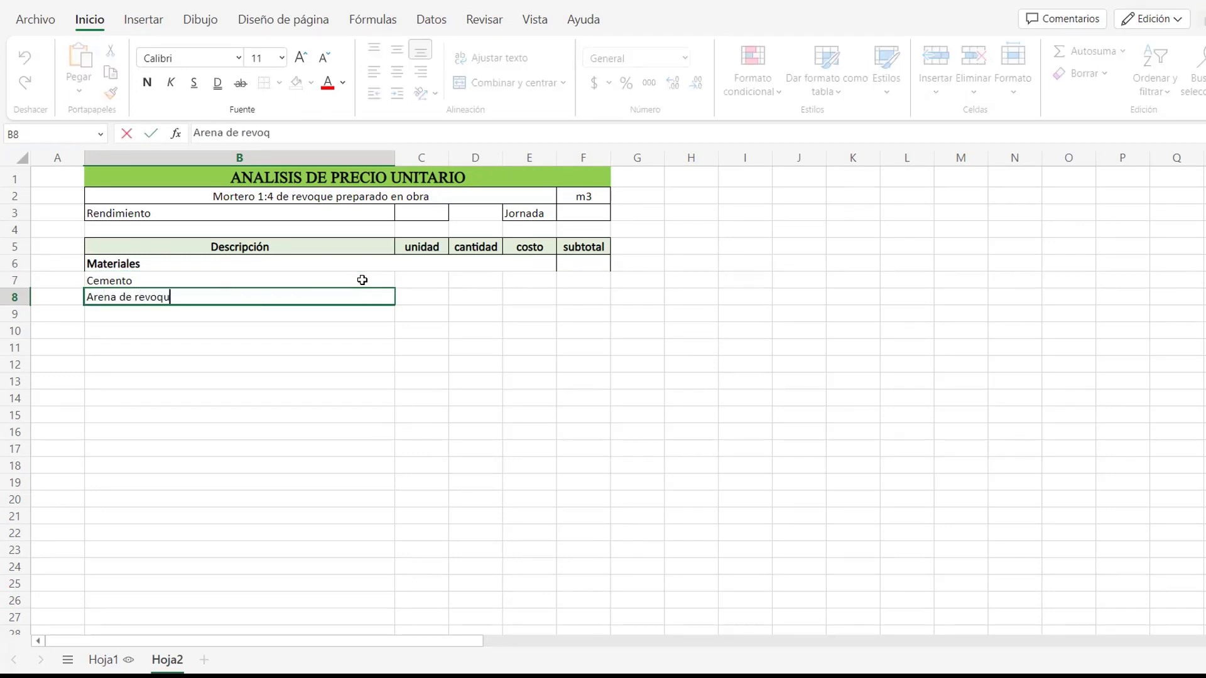
key(Return)
text(A)
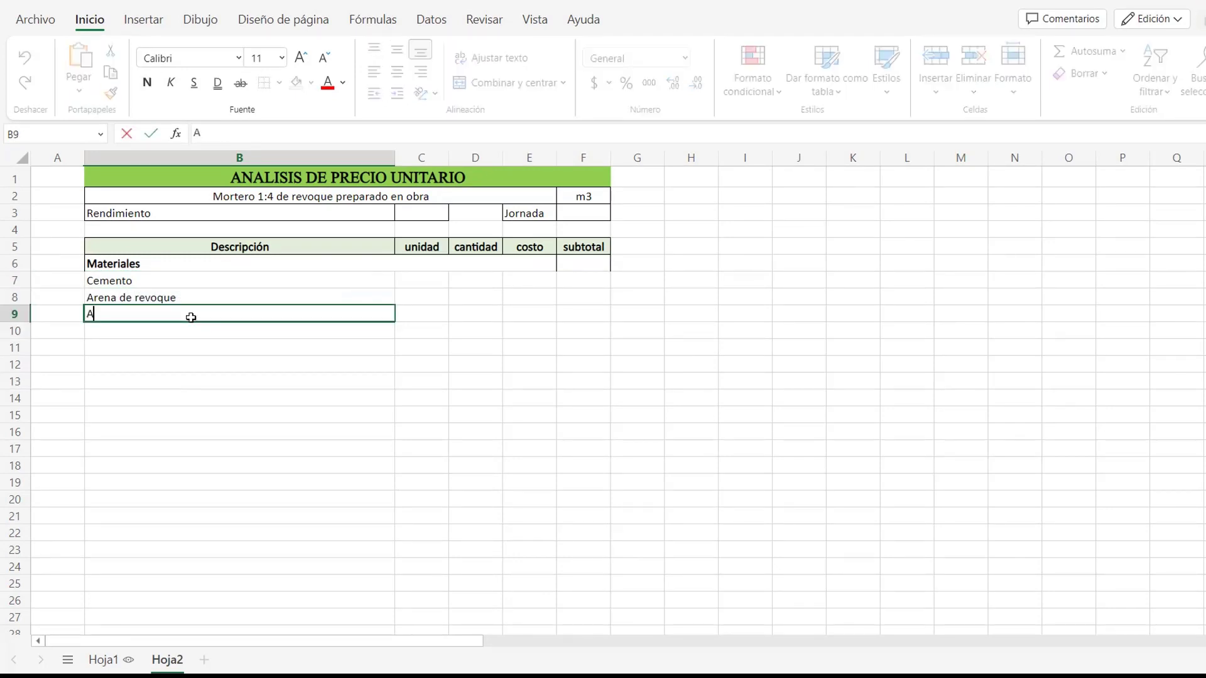
text(gua)
key(Return)
key(Return)
drag(241, 287, 482, 326)
click(326, 345)
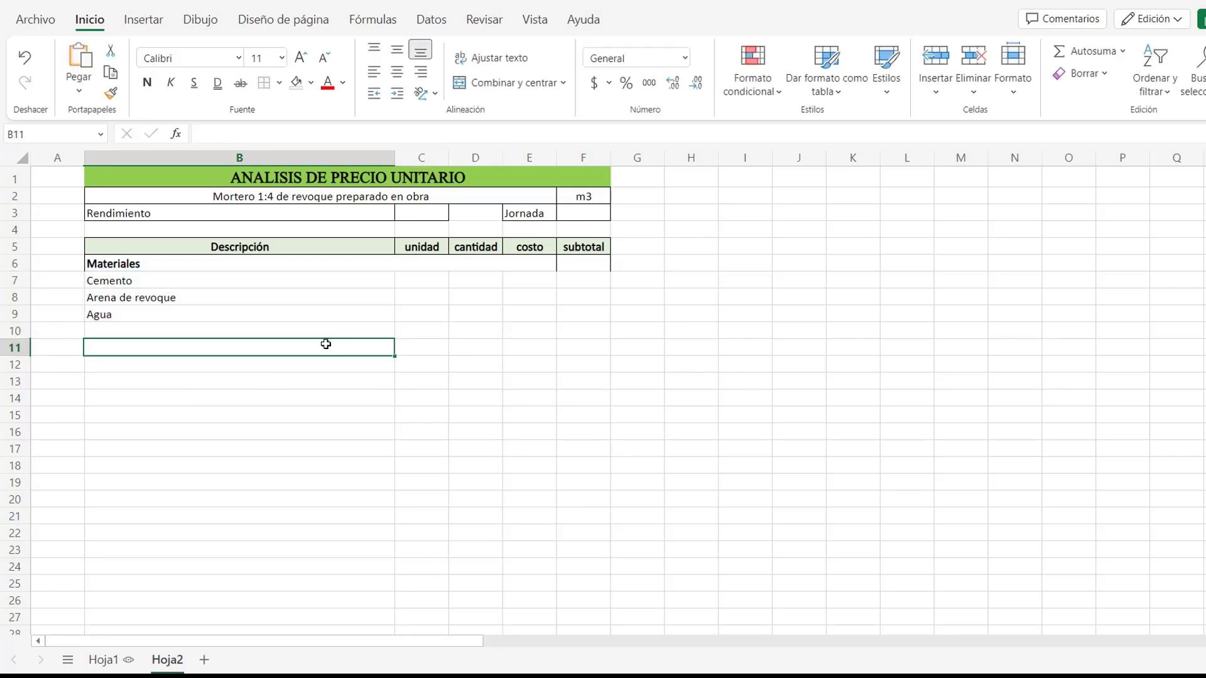
click(252, 332)
click(376, 390)
Step: Add the section heading "Mano de obra" in B10 and make it bold
click(377, 333)
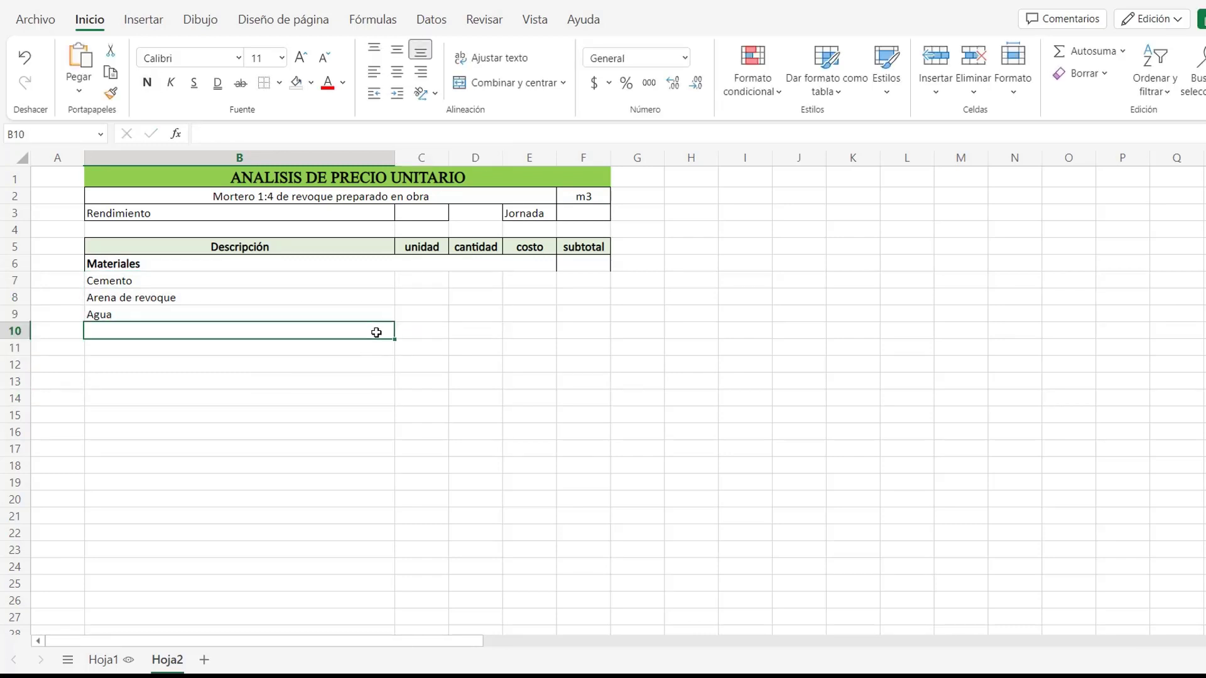
drag(377, 334, 218, 333)
text(Mano de obra)
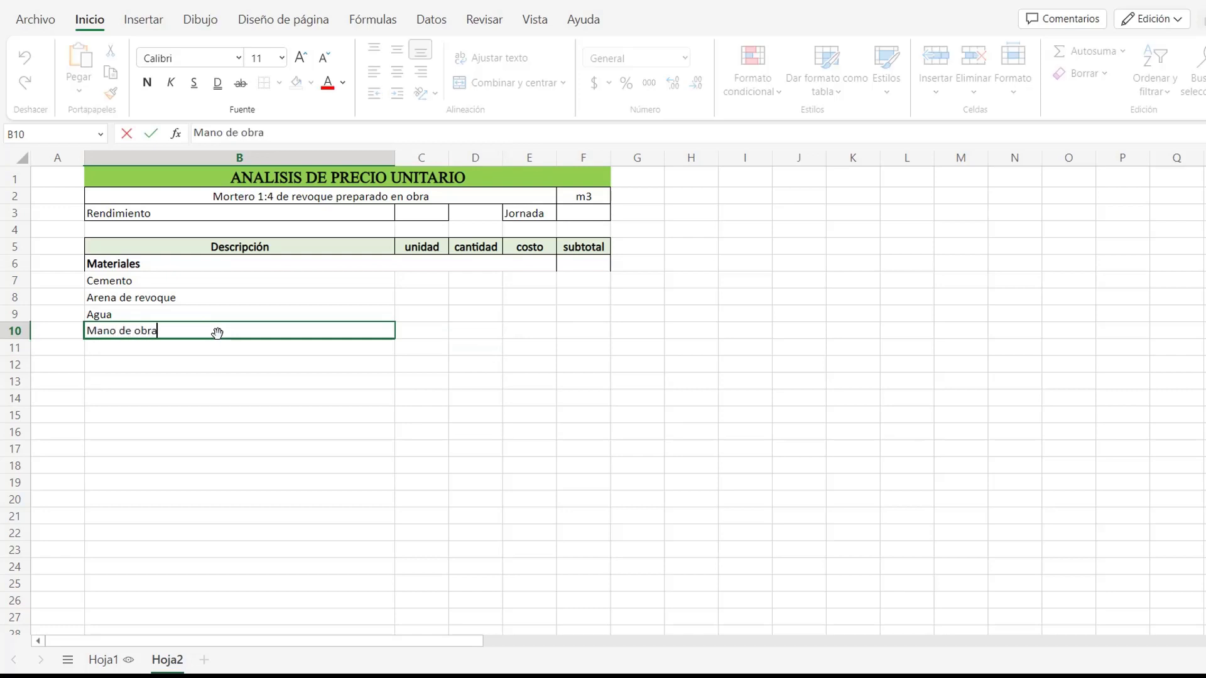
key(Return)
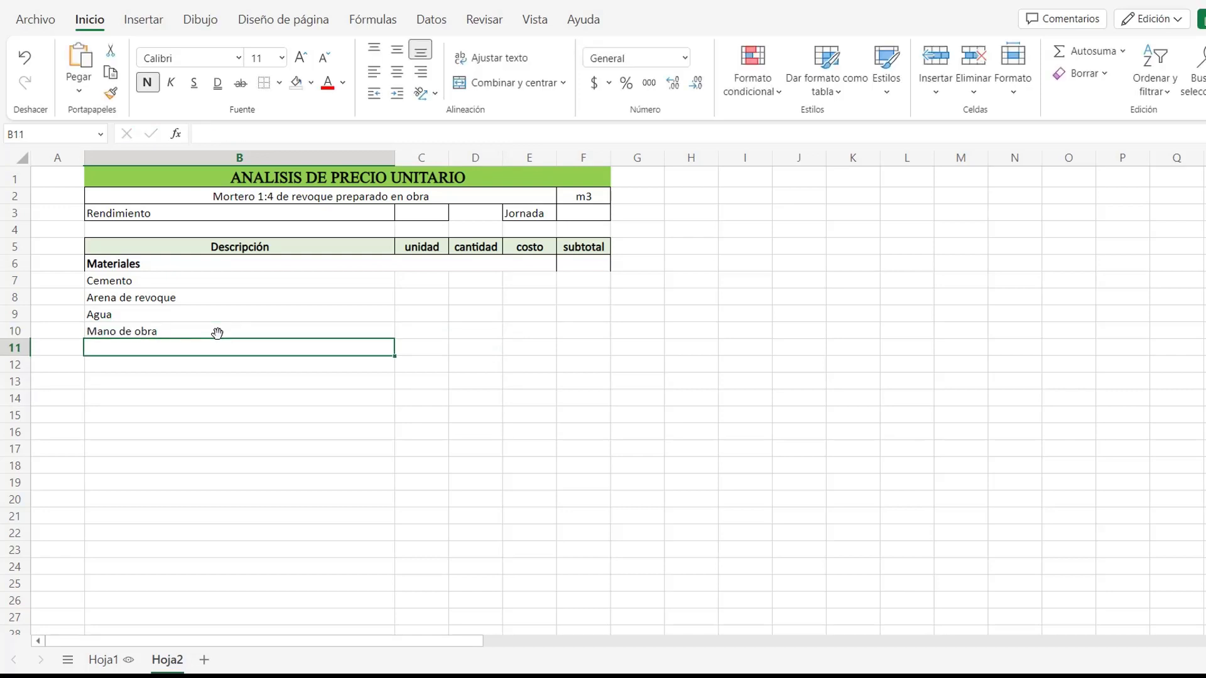
click(153, 335)
key(ctrl+n)
click(153, 349)
click(150, 516)
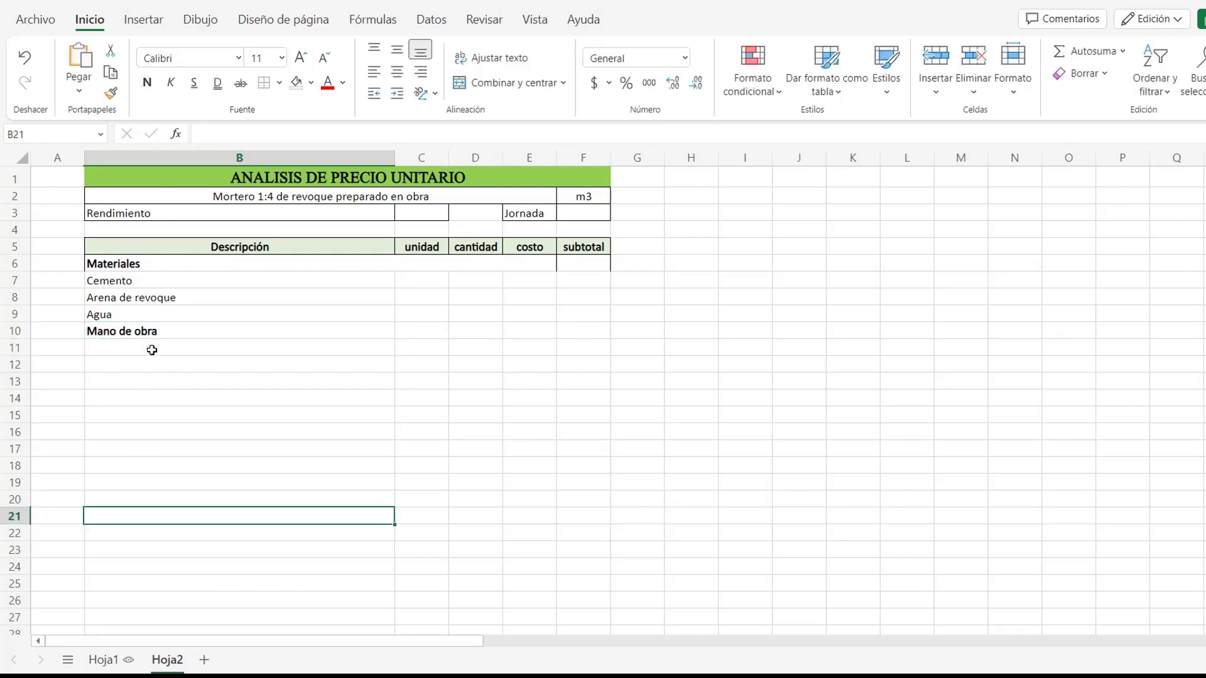
Step: Enter the labour item "Cuadrilla oficial + ayudante" in B11
click(152, 350)
text(Cuadrilla oficial +)
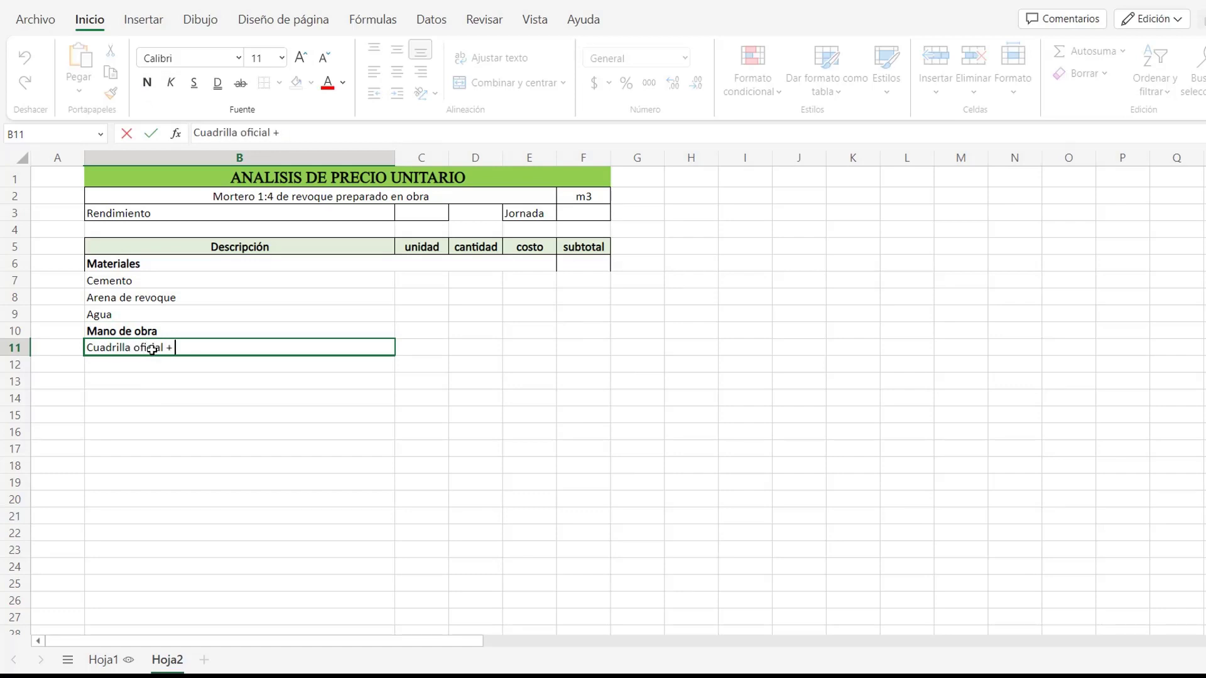
text(ayudante)
key(Return)
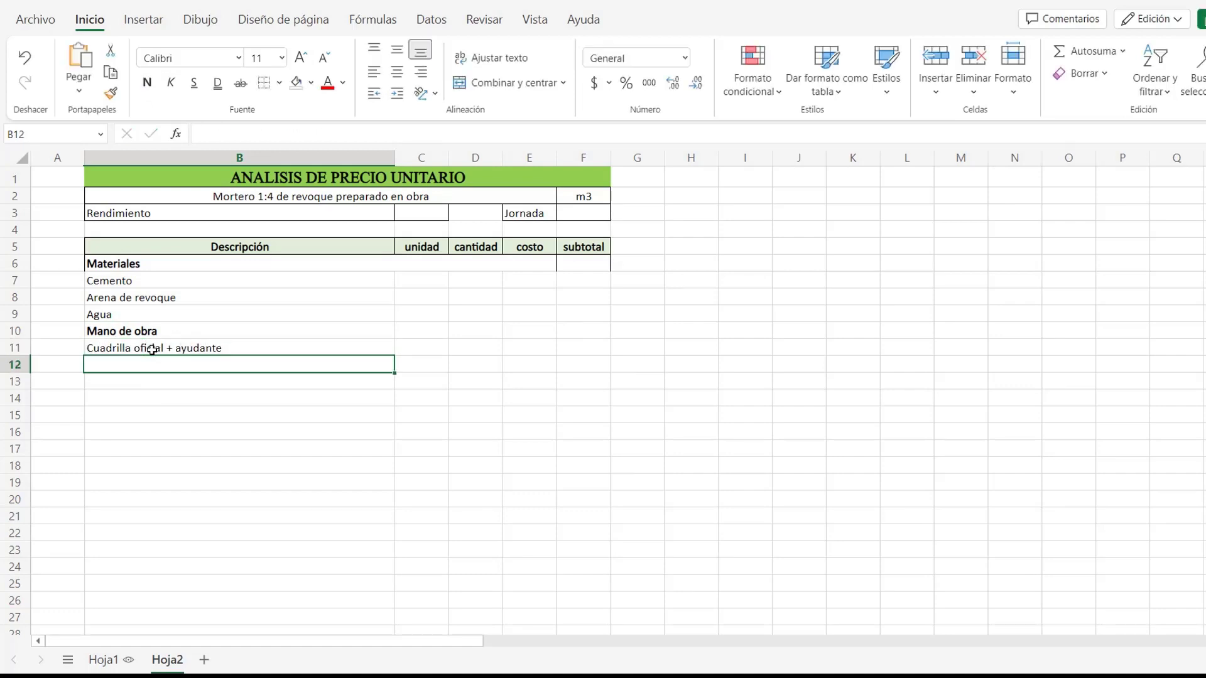
Step: Add a bold "Herramienta" heading in B12 with the item "Herramienta menor" in B13
text(Herramienta)
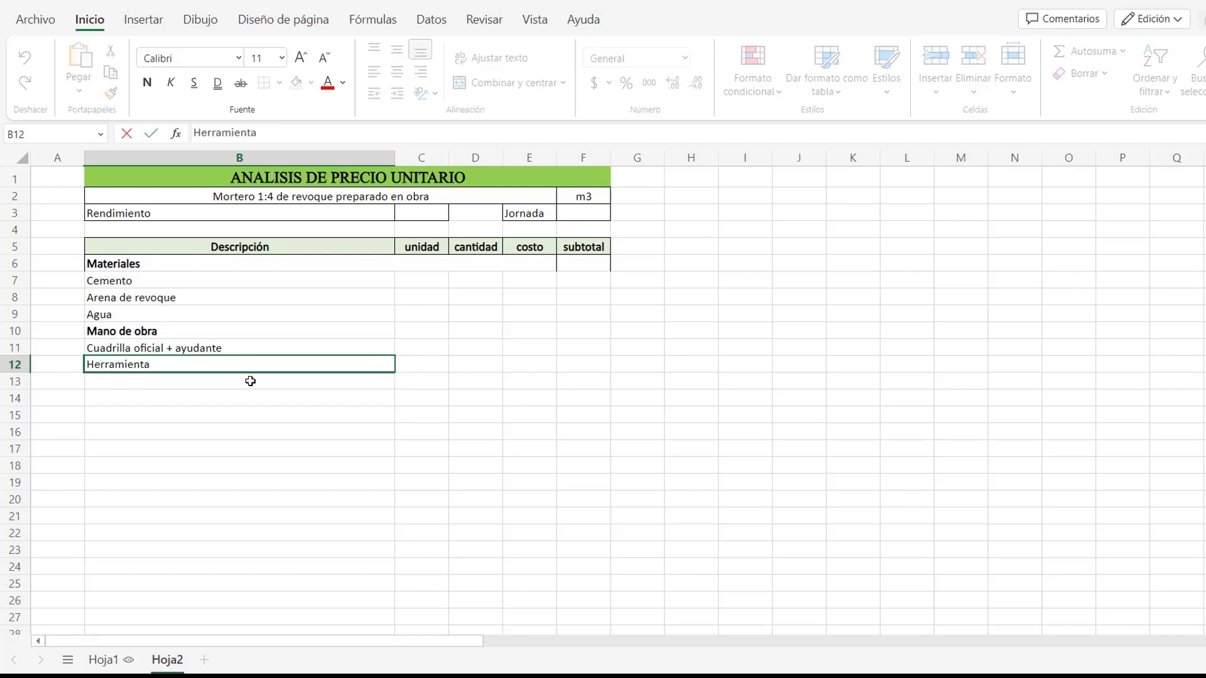
key(Return)
click(228, 368)
click(147, 83)
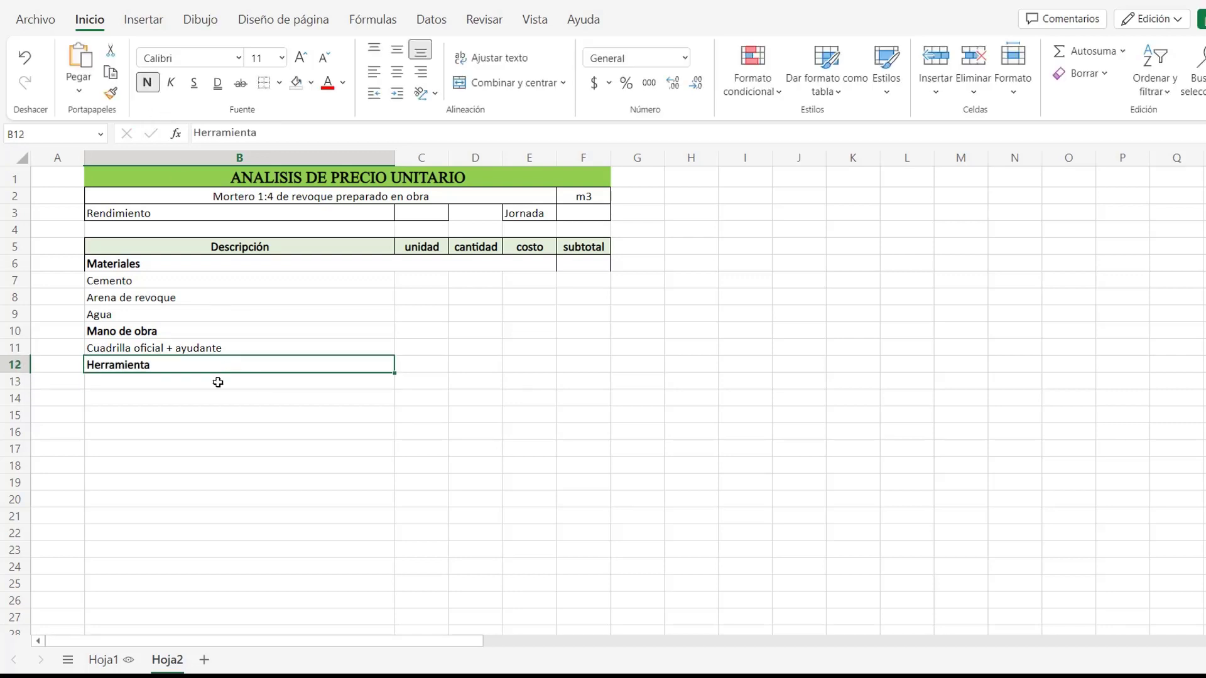
click(222, 386)
text(Herramienta m)
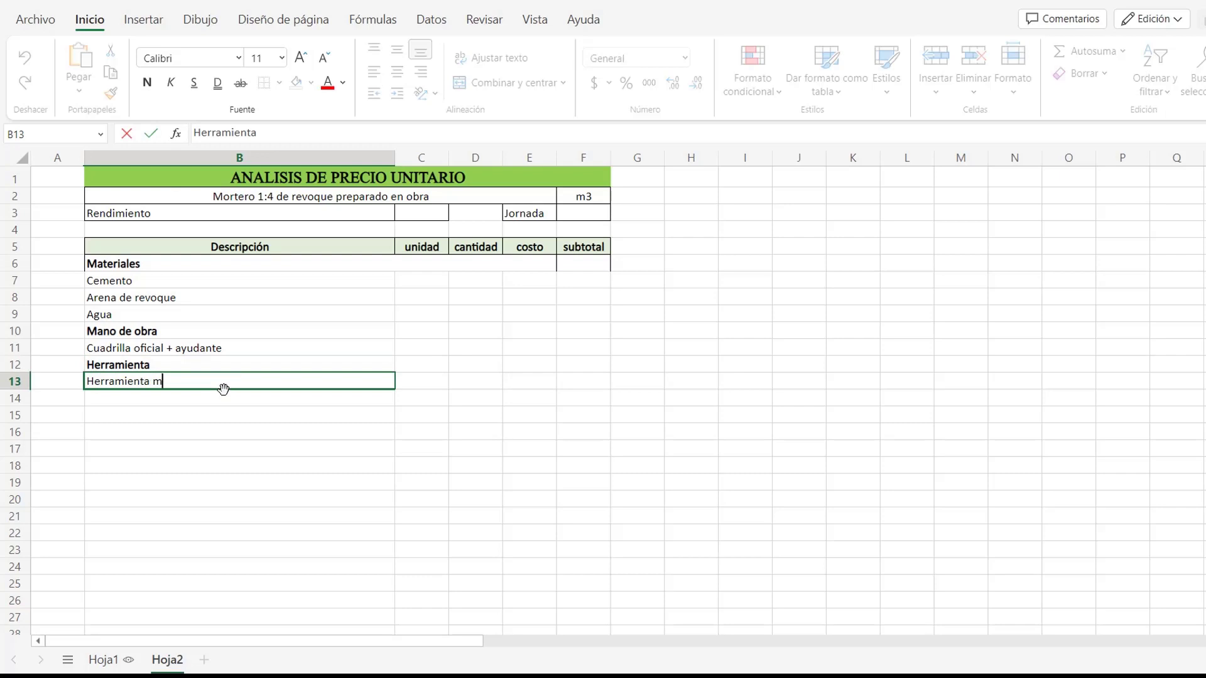
text(enor)
key(Return)
Step: Add a bold "Equipo" heading in B14 with the item "Concretadora" in B15
text(Equi)
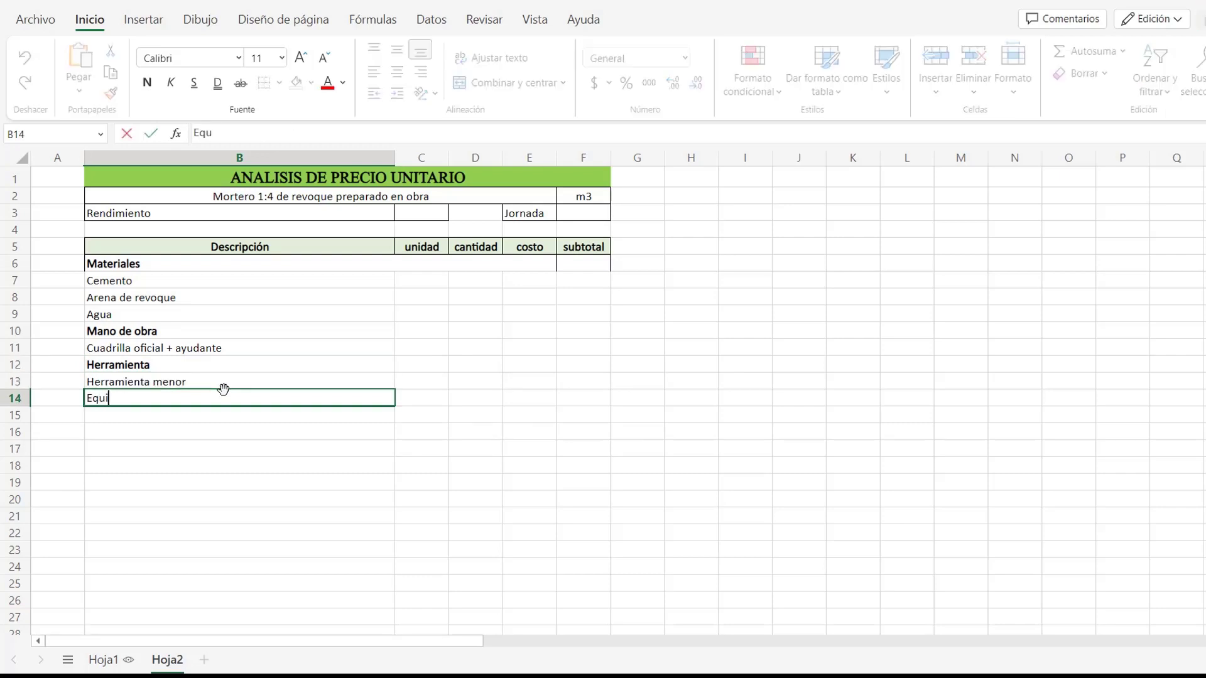
text(po)
click(210, 432)
click(196, 402)
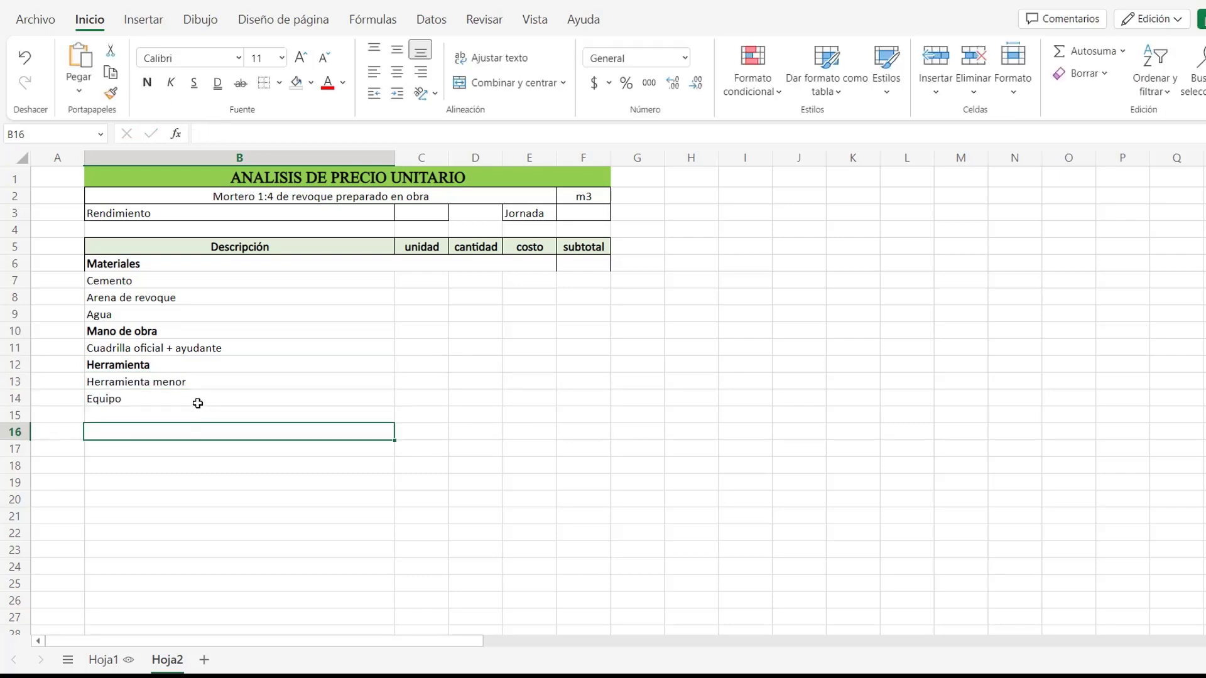
click(147, 82)
click(140, 412)
text(Concret)
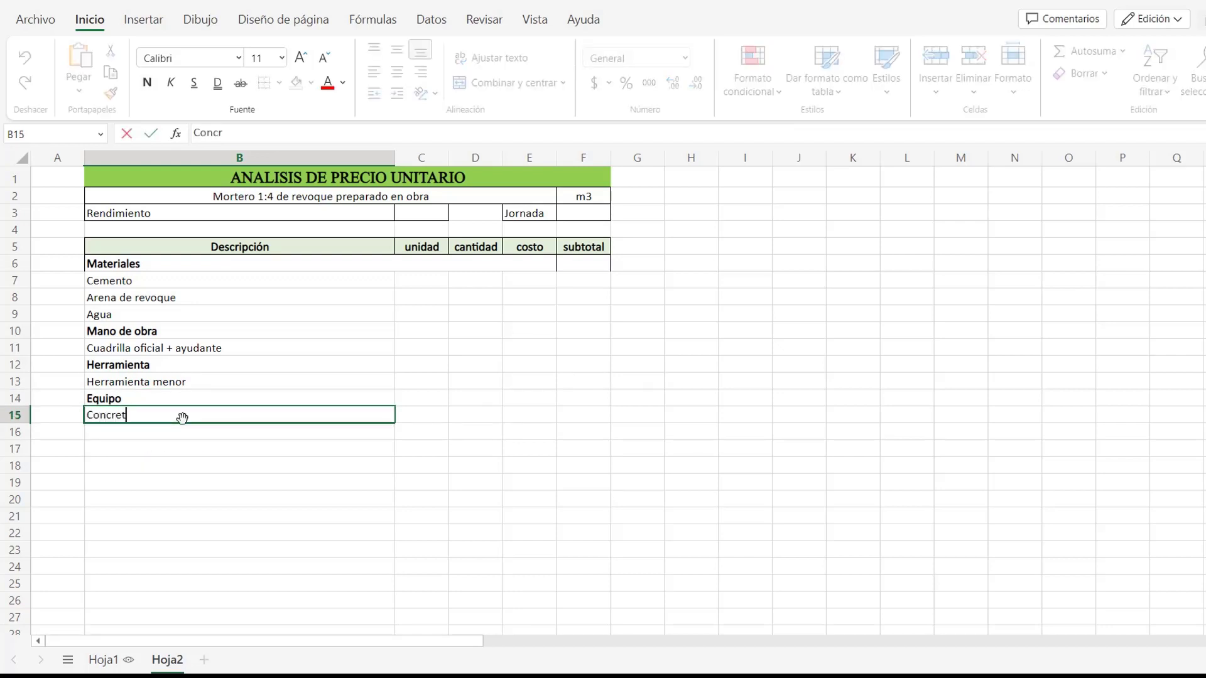
text(adora)
key(Return)
Step: Add a bold "Transporte" heading in B16 with the item "Transporte de materiales" in B17
text(T)
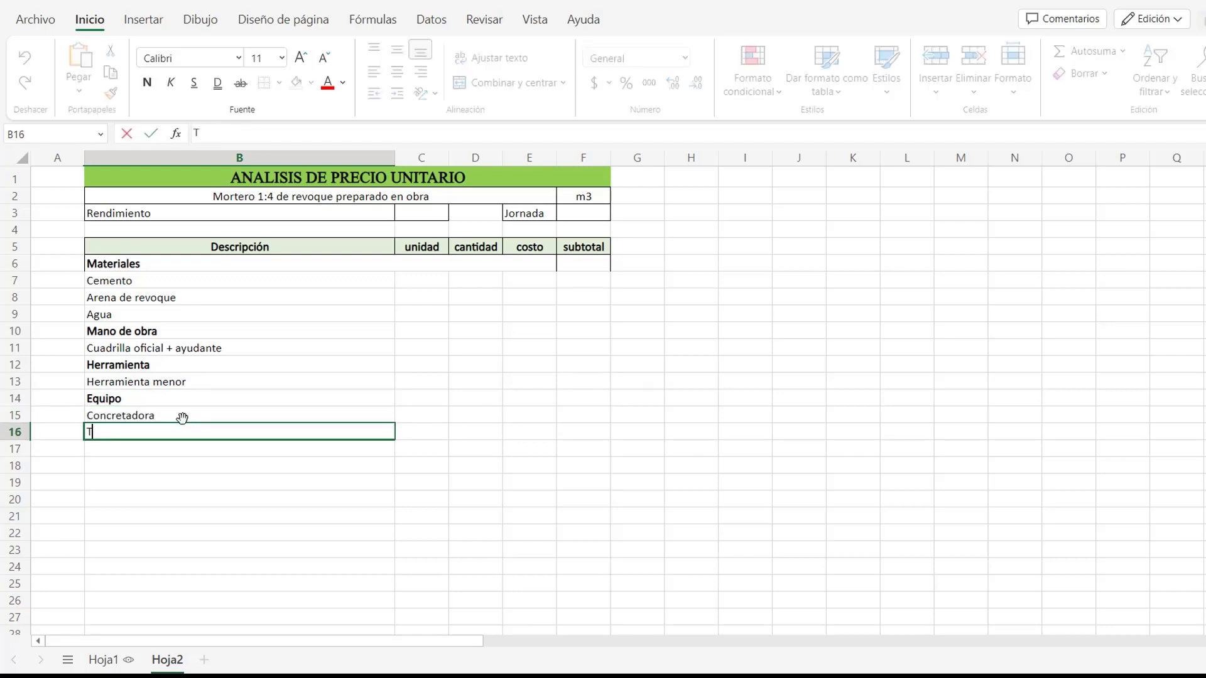
text(ransporte)
click(209, 463)
click(210, 432)
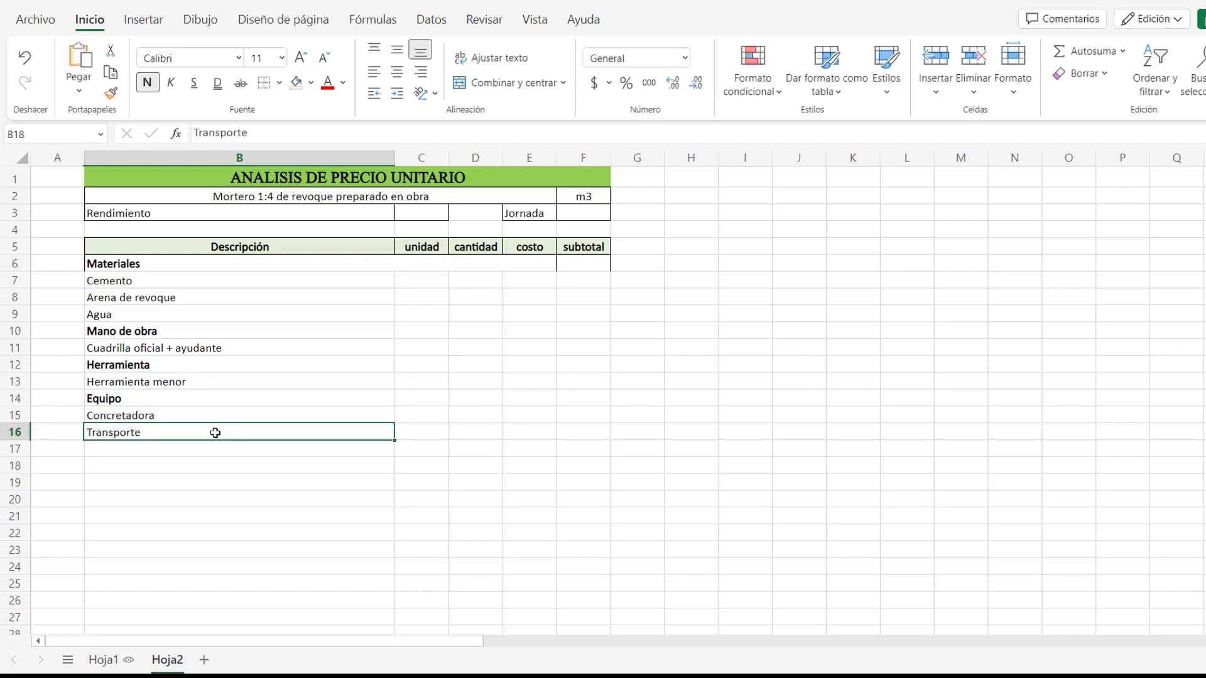
click(148, 85)
click(172, 446)
text(Trans)
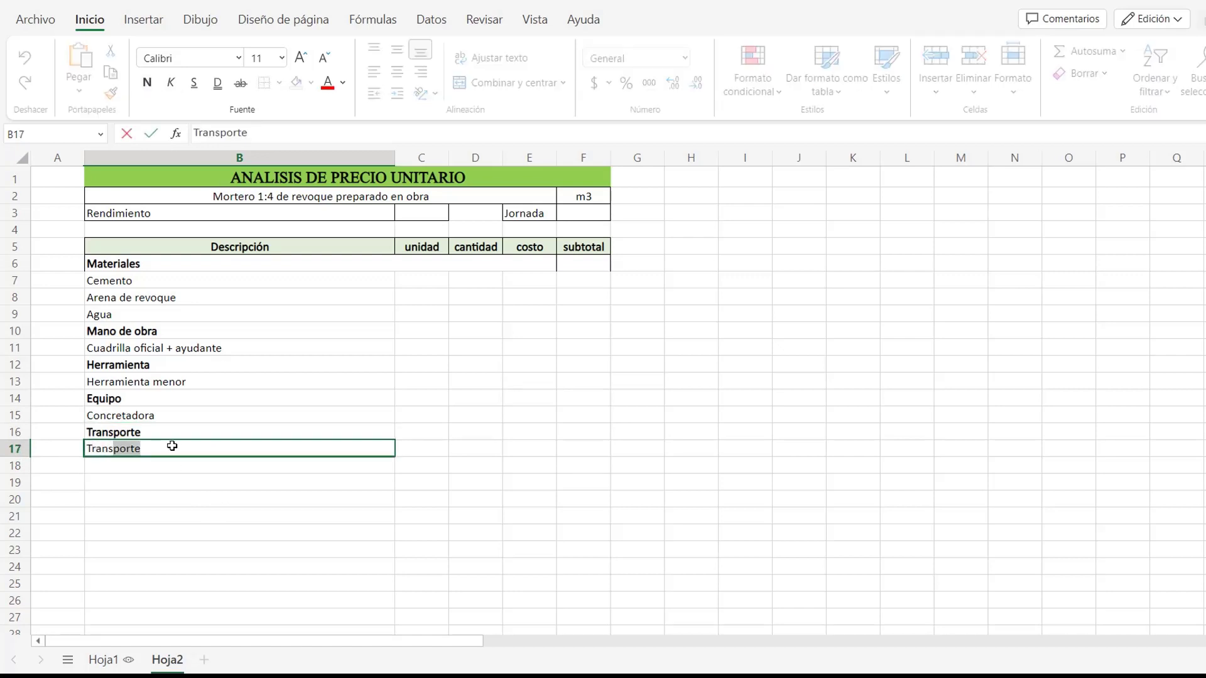
text(porte de materiale)
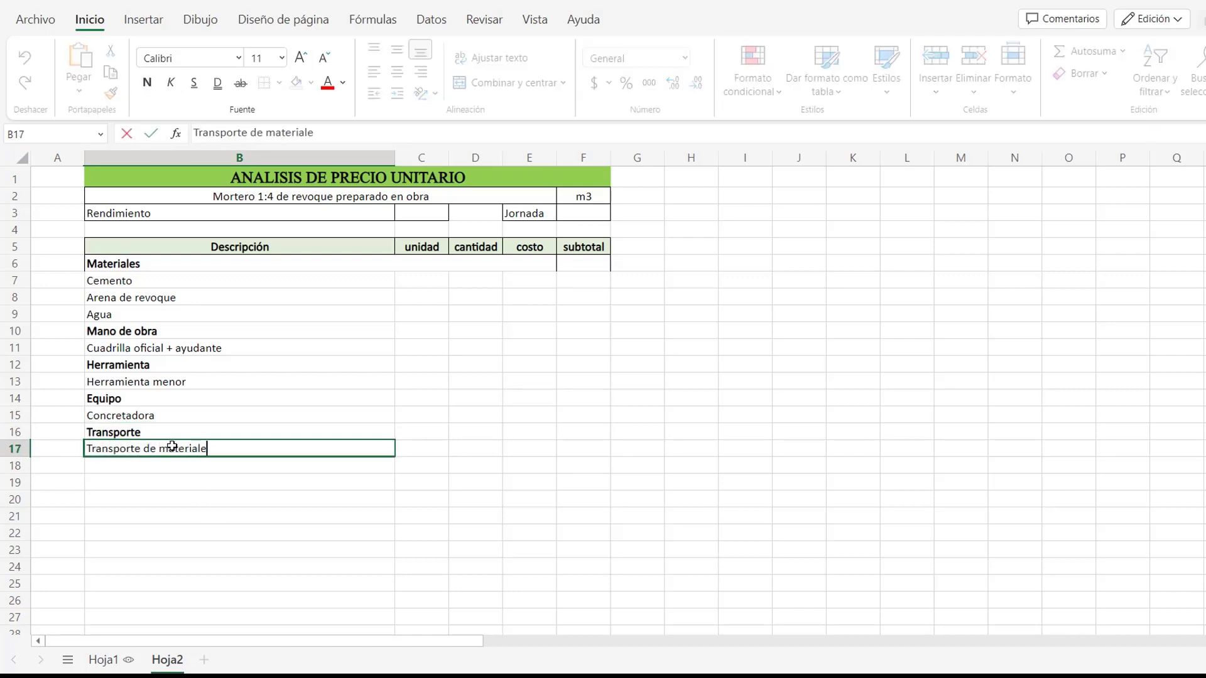
text(s)
key(Return)
Step: Enter the item "Transporte de equipos" in B18 in regular, non-bold text
key(ctrl+n)
text(Tr)
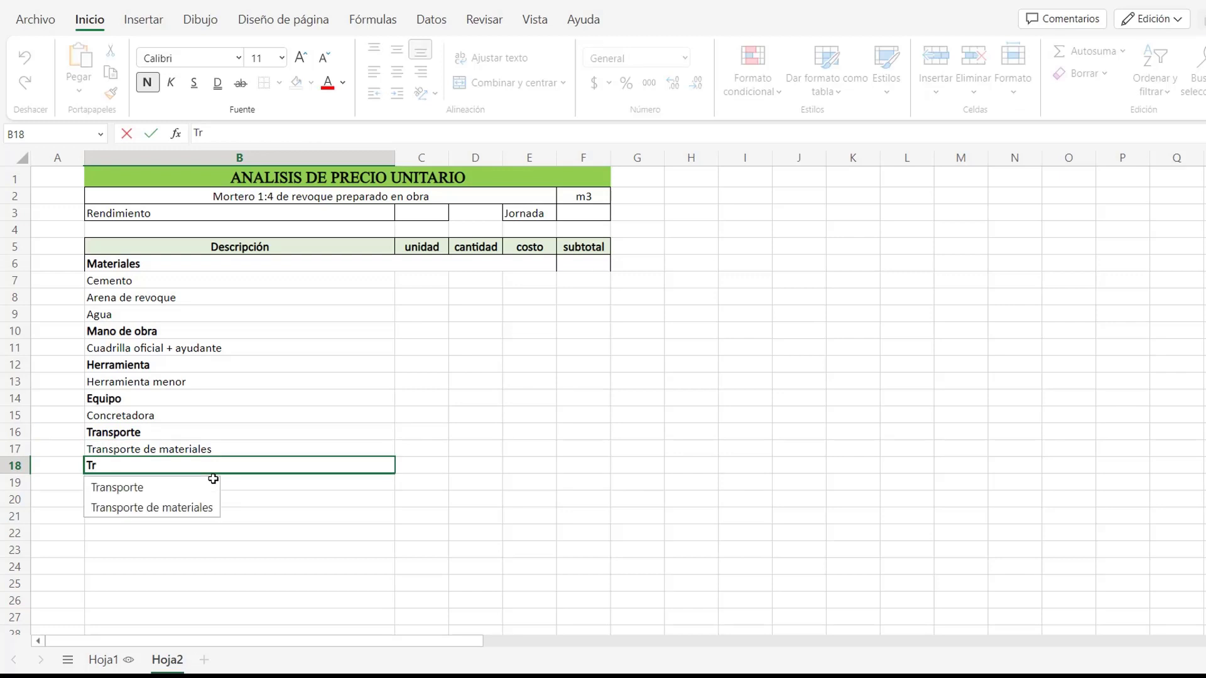
text(ansporte)
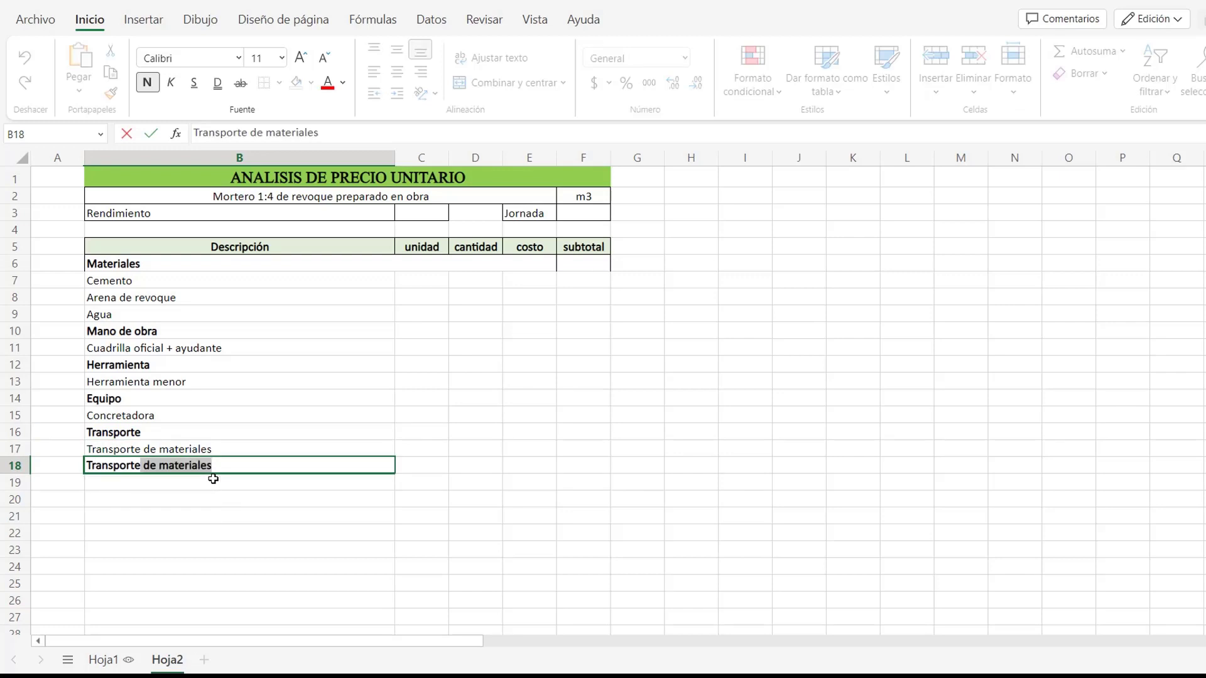
text( de equipos)
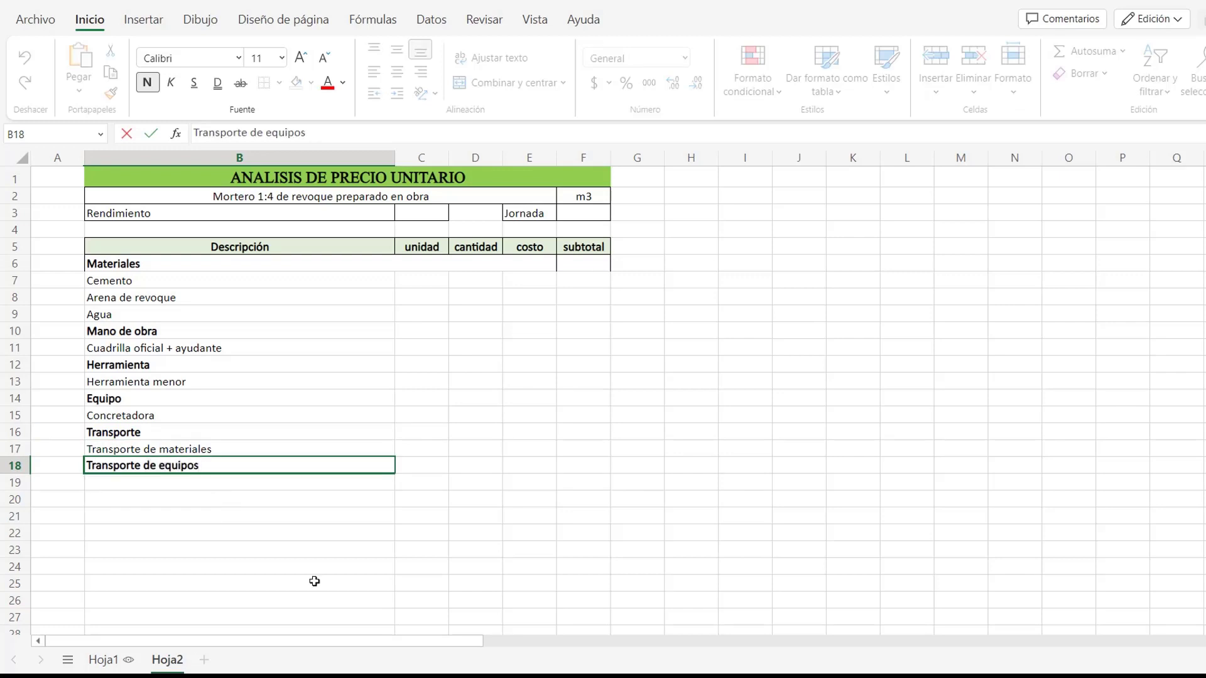
click(285, 534)
click(277, 465)
click(149, 84)
click(381, 514)
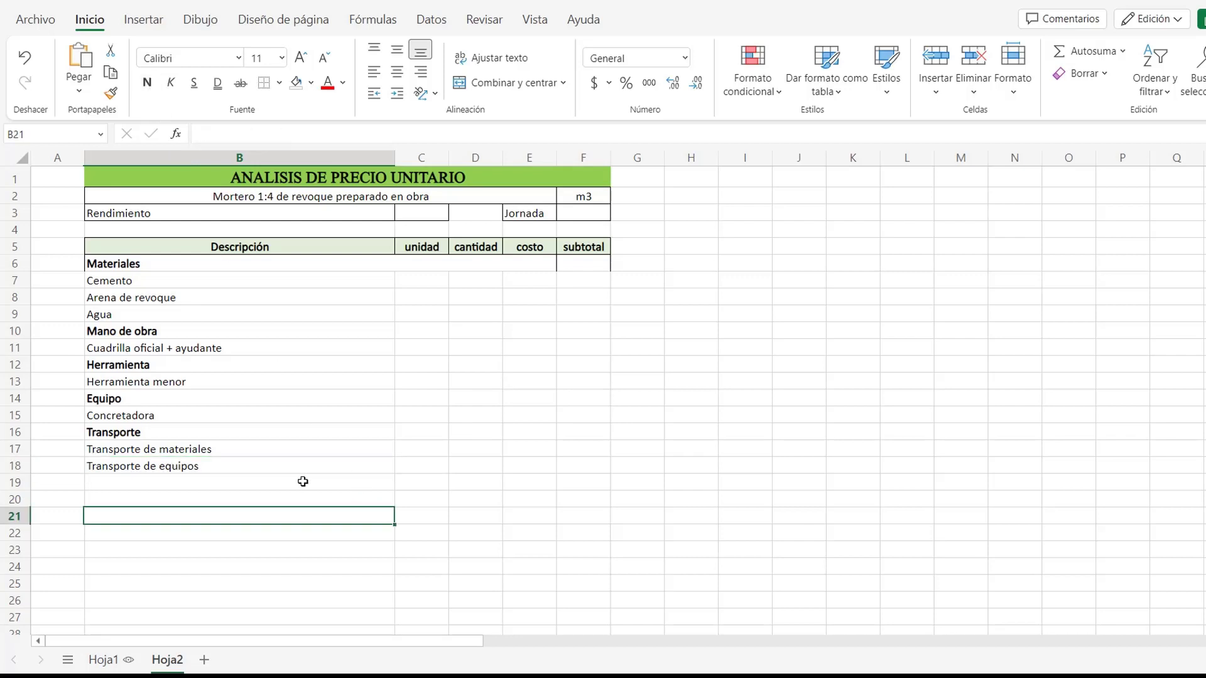
Step: Merge and centre the cells B19:E19 beneath the transport items
drag(302, 481, 541, 480)
click(508, 83)
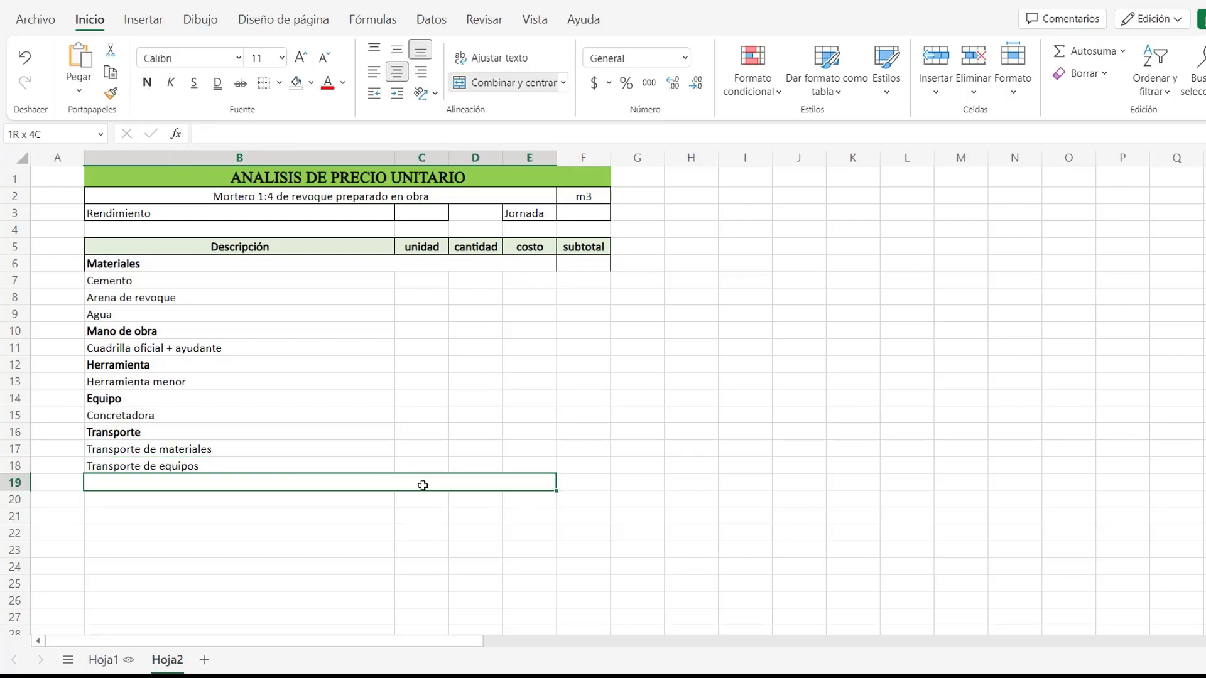
Step: Enter the bold label "Total (m3)" in the merged cell B19
text(Total (m)
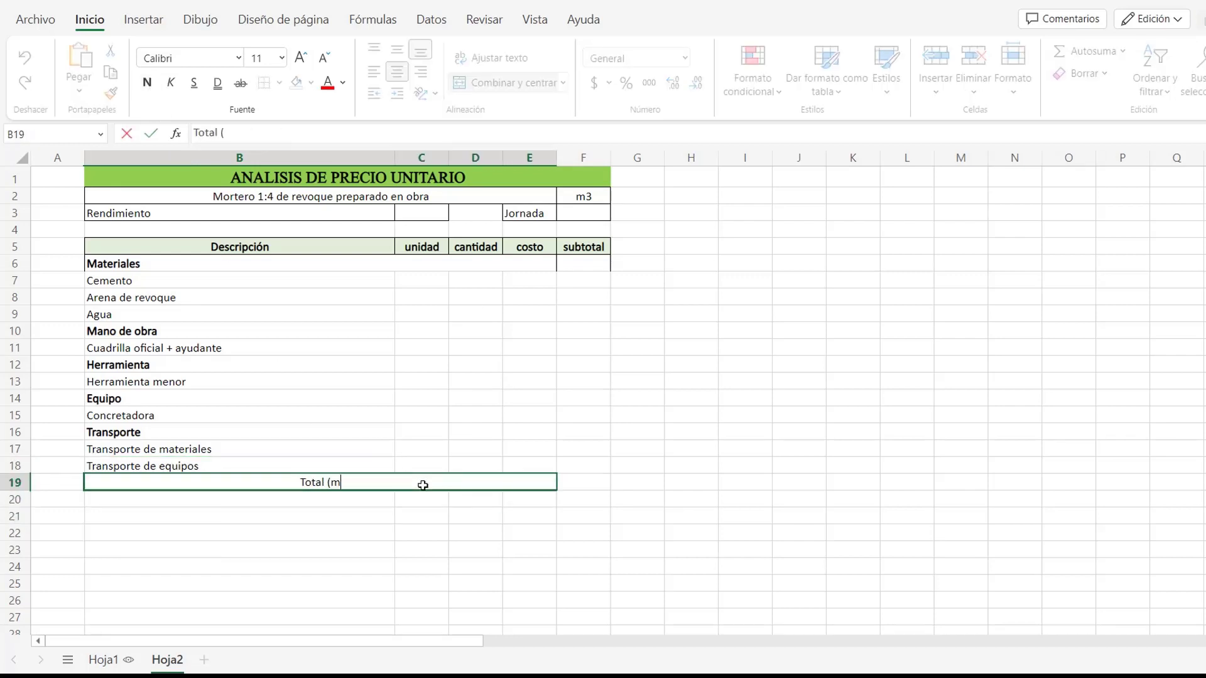
text(3))
click(431, 546)
click(463, 480)
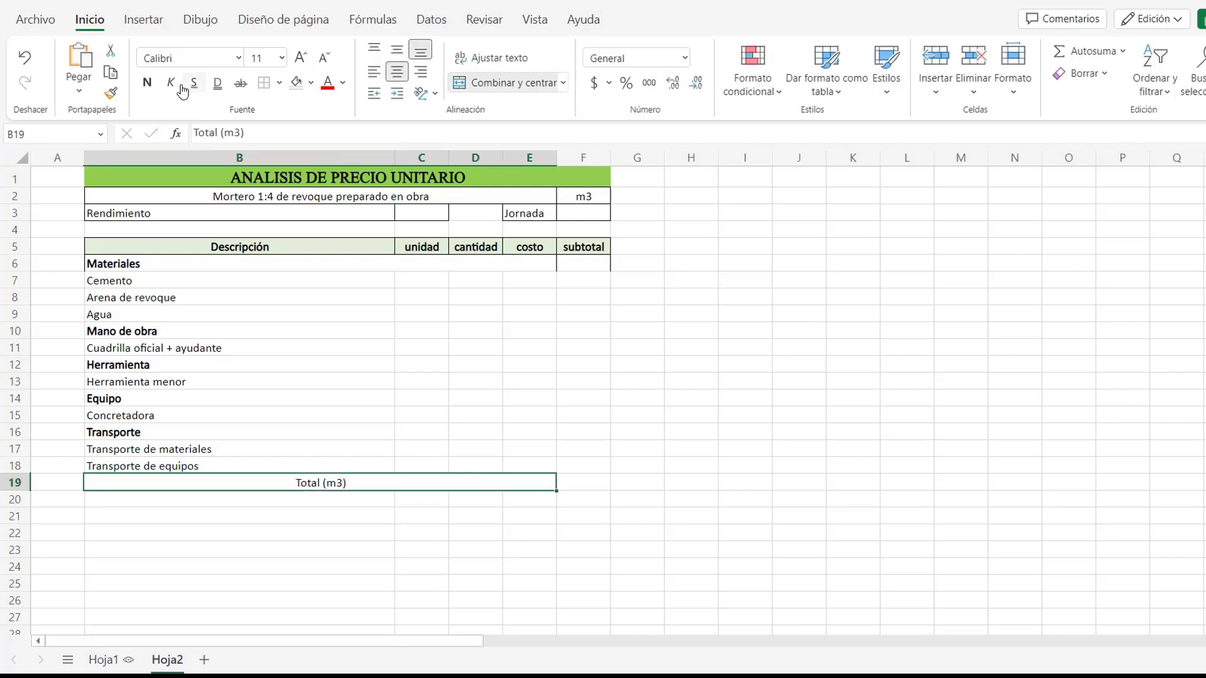
click(147, 82)
click(631, 552)
Step: Apply borders and a light green fill to the total row B19:F19
drag(314, 483, 583, 483)
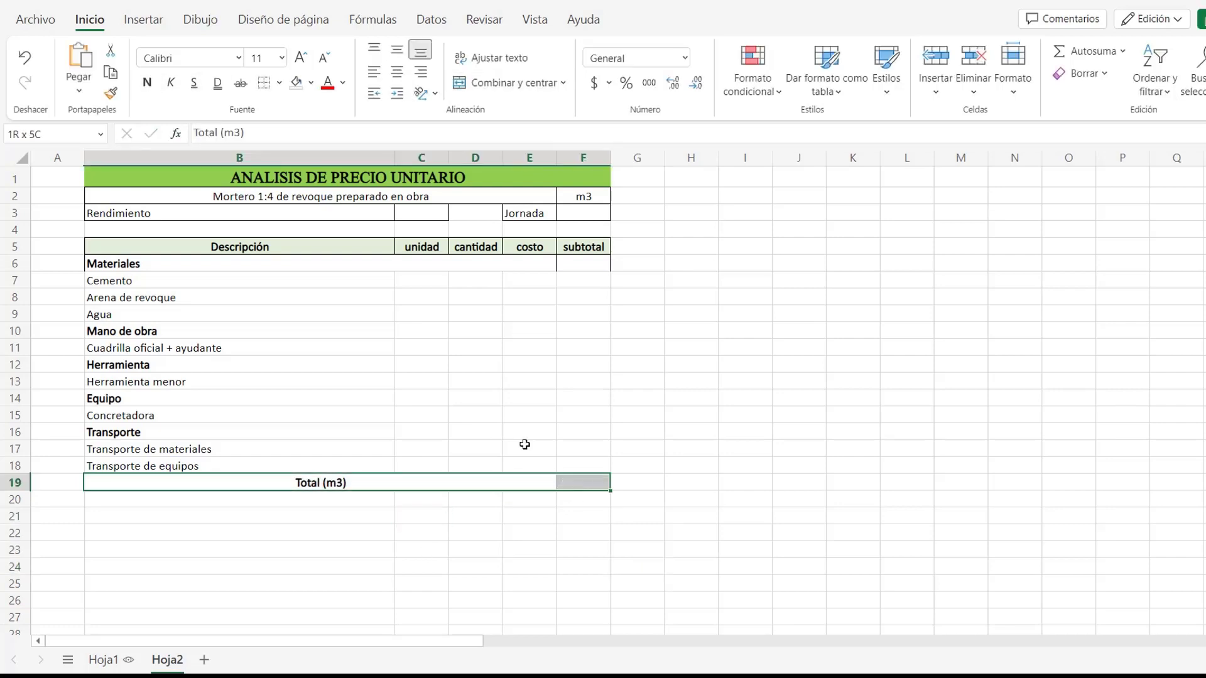
click(278, 83)
click(304, 115)
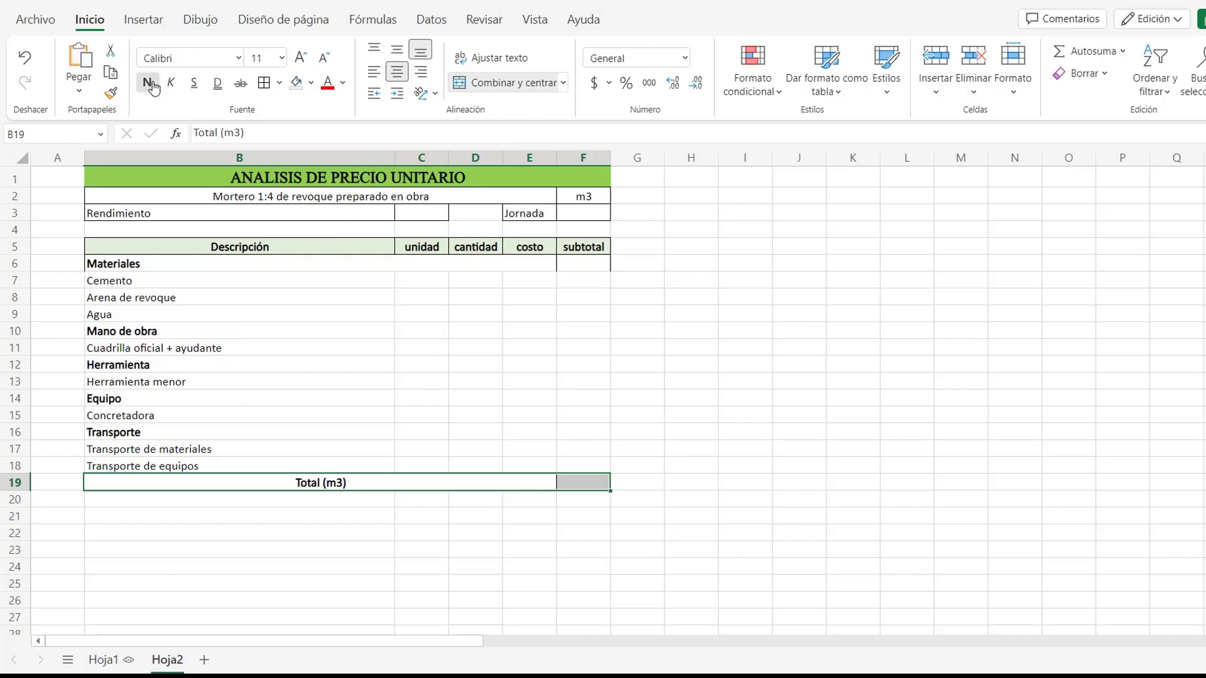
click(148, 83)
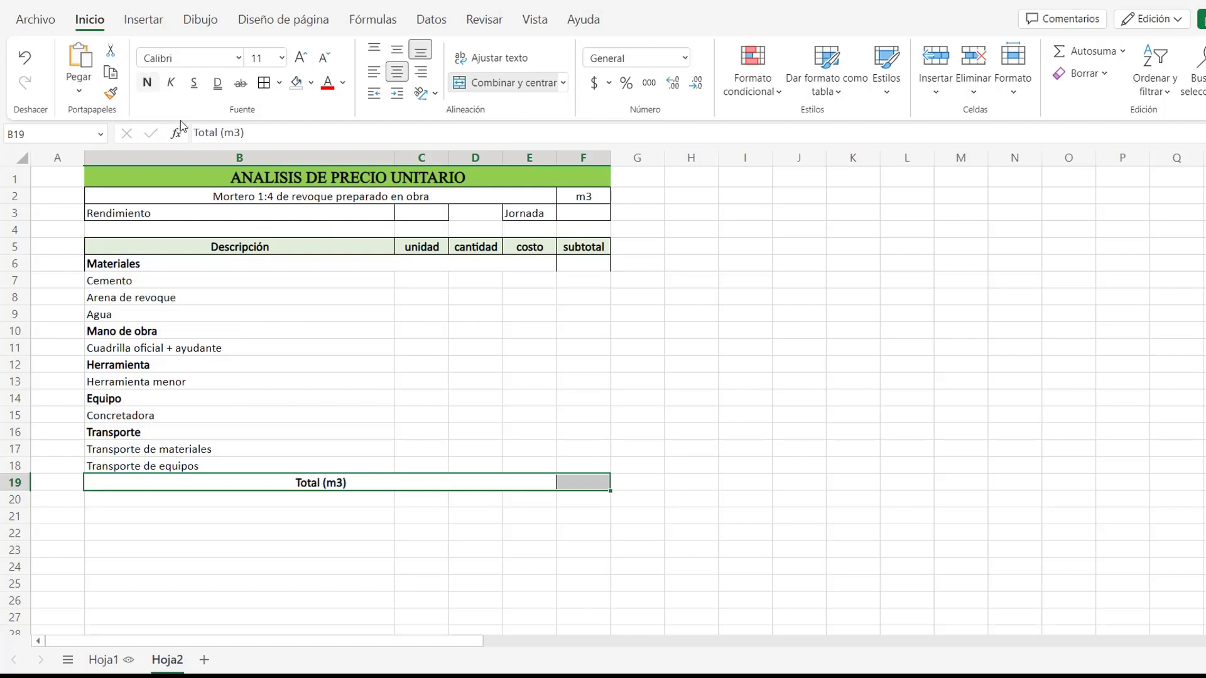
click(310, 83)
click(479, 161)
click(474, 381)
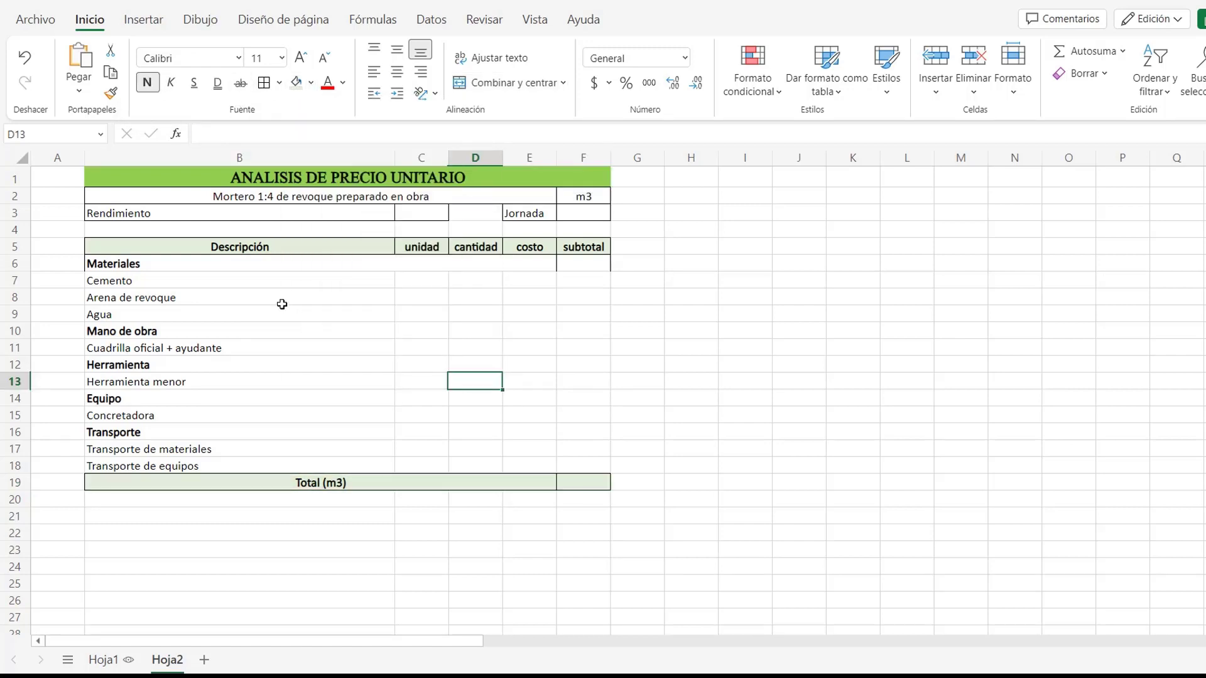
Step: Merge B10:E10 for "Mano de obra" and B12:E12 for "Herramienta", keeping both headings left-aligned
drag(295, 331, 516, 330)
click(506, 82)
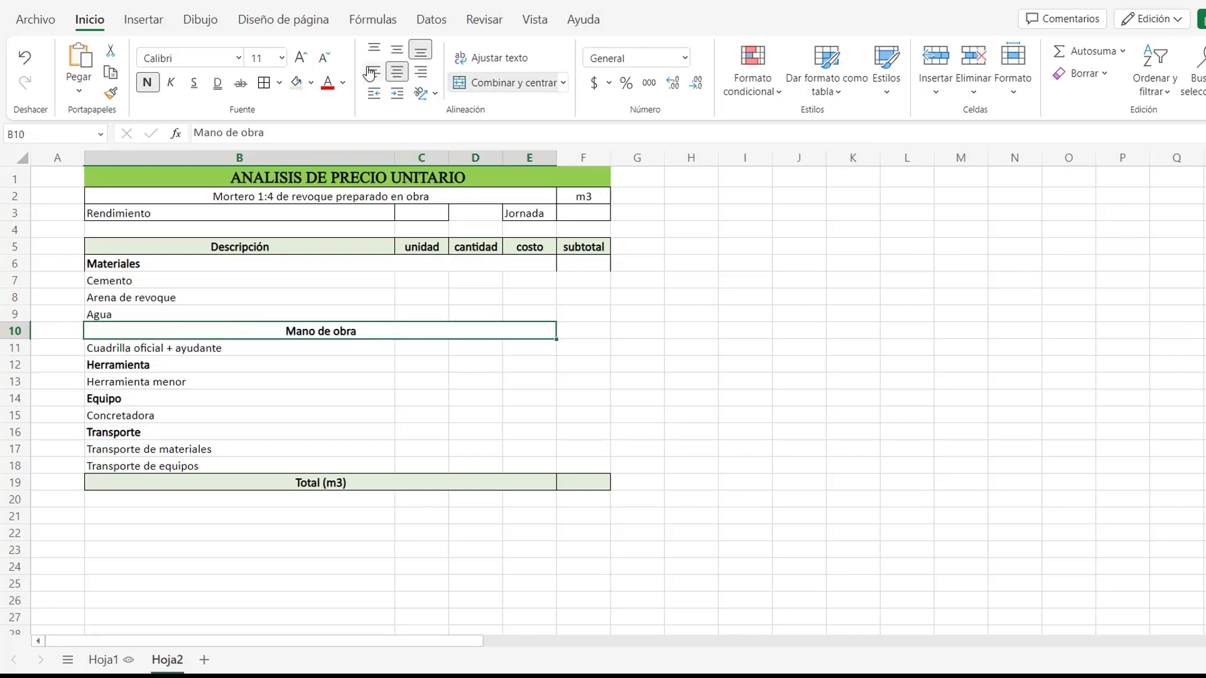
click(370, 74)
drag(276, 364, 528, 364)
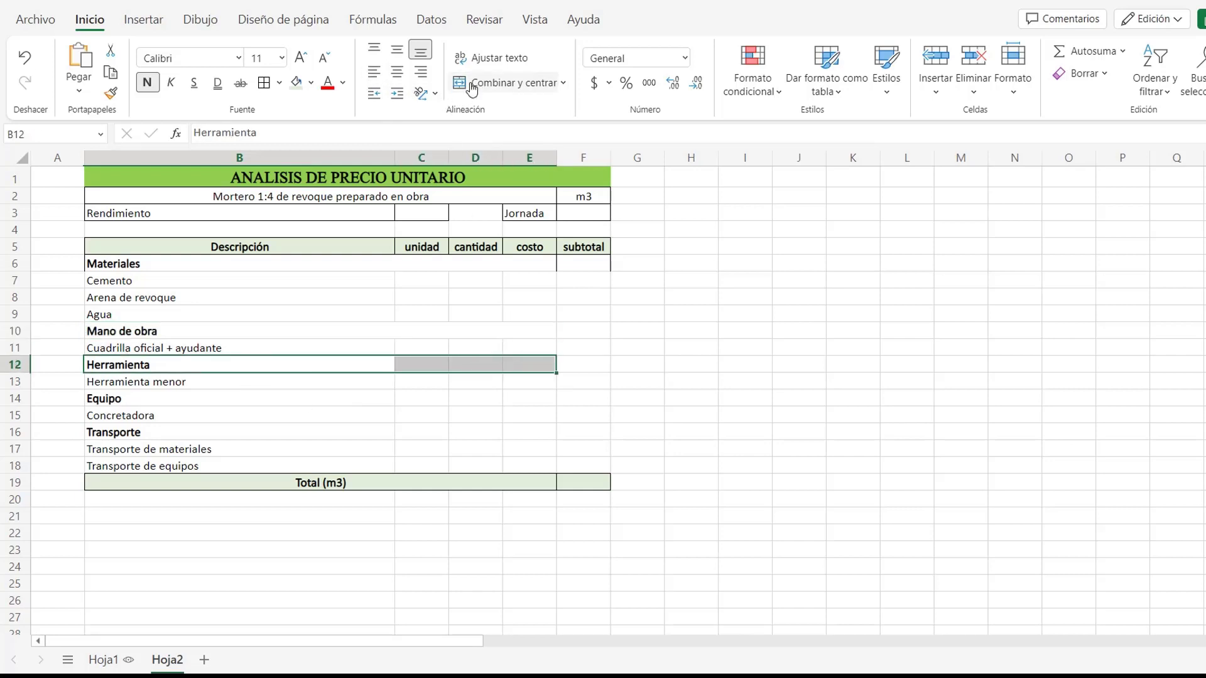
click(472, 83)
click(375, 72)
Step: Copy the merged heading format of "Herramienta" onto the "Equipo" and "Transporte" heading rows
click(110, 93)
click(298, 400)
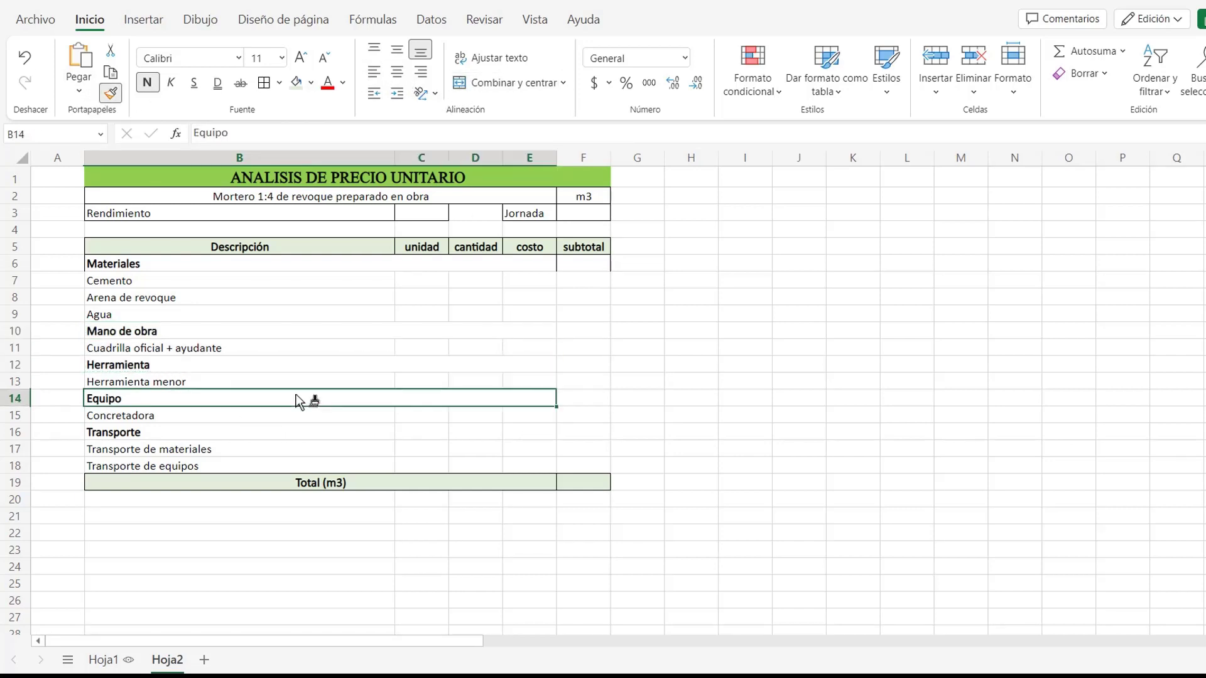
click(111, 93)
click(277, 434)
click(590, 549)
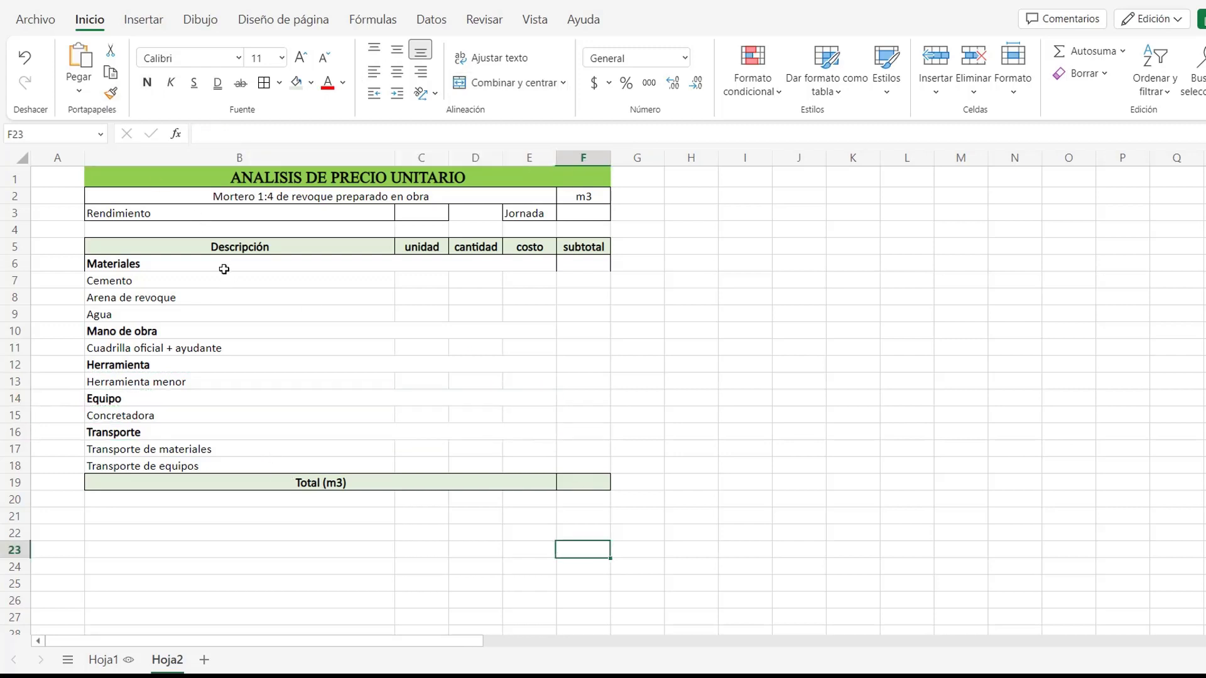
Step: Apply all borders to the table body B6:F18
drag(224, 269, 584, 465)
click(263, 83)
click(642, 346)
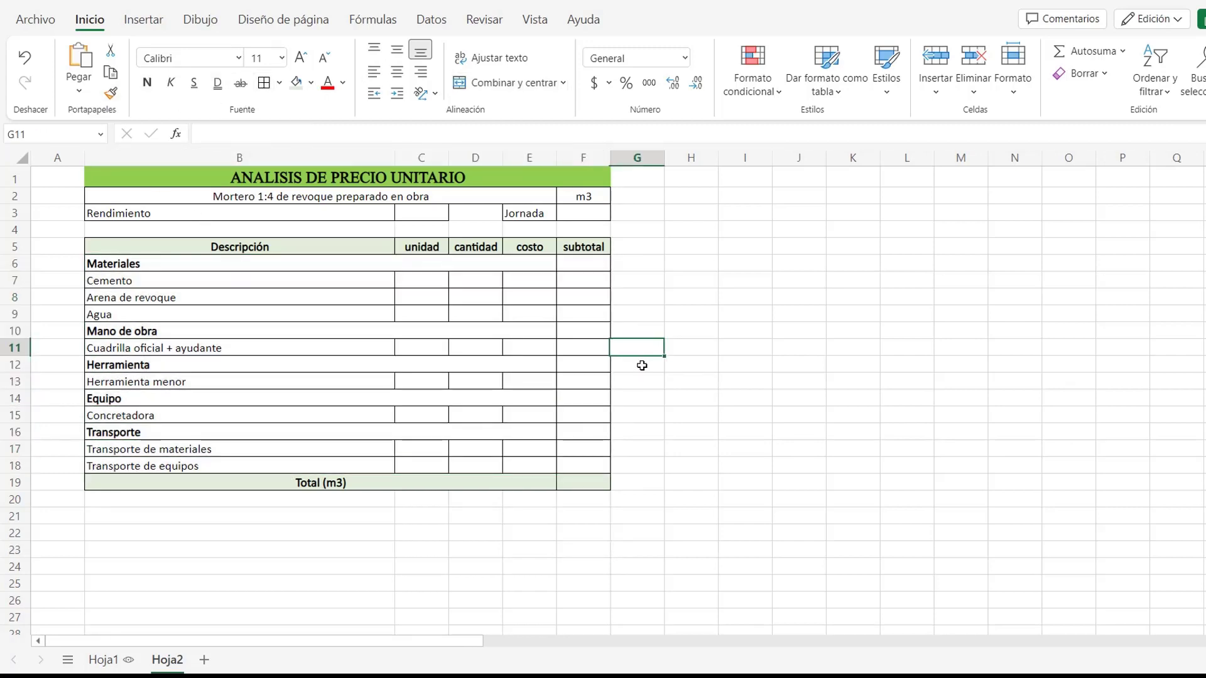
Step: Extend the cement item in B7 to read "Cemento 50 kg"
click(412, 280)
click(370, 283)
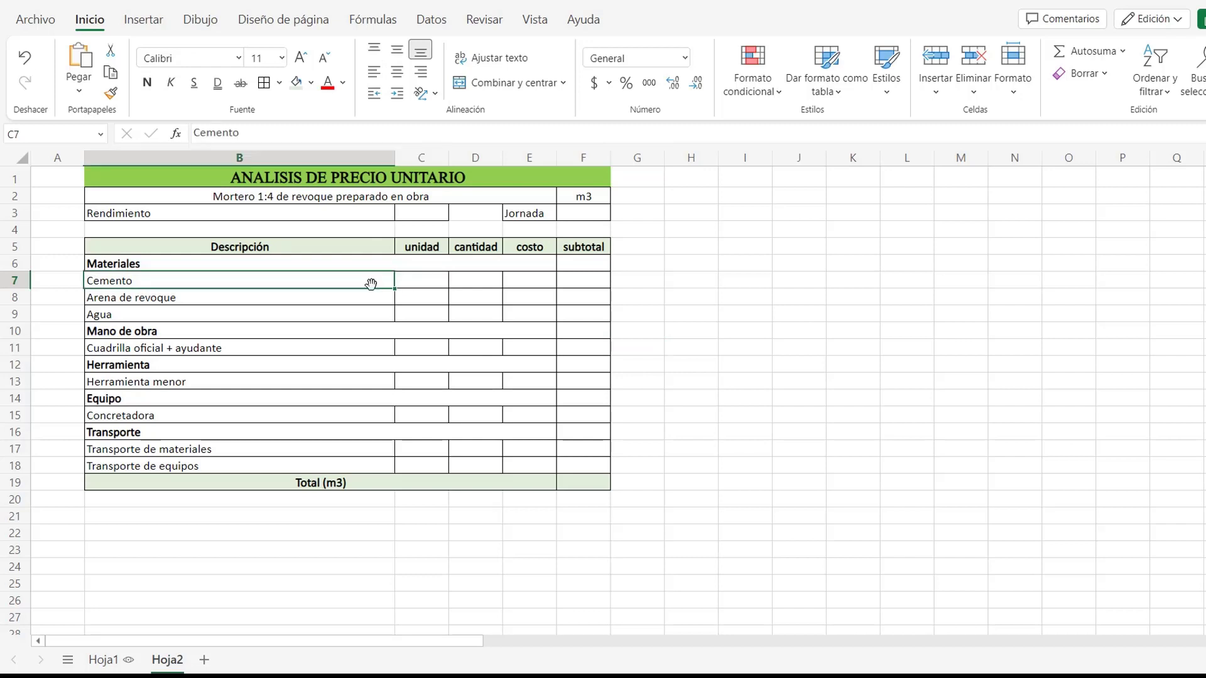
click(289, 131)
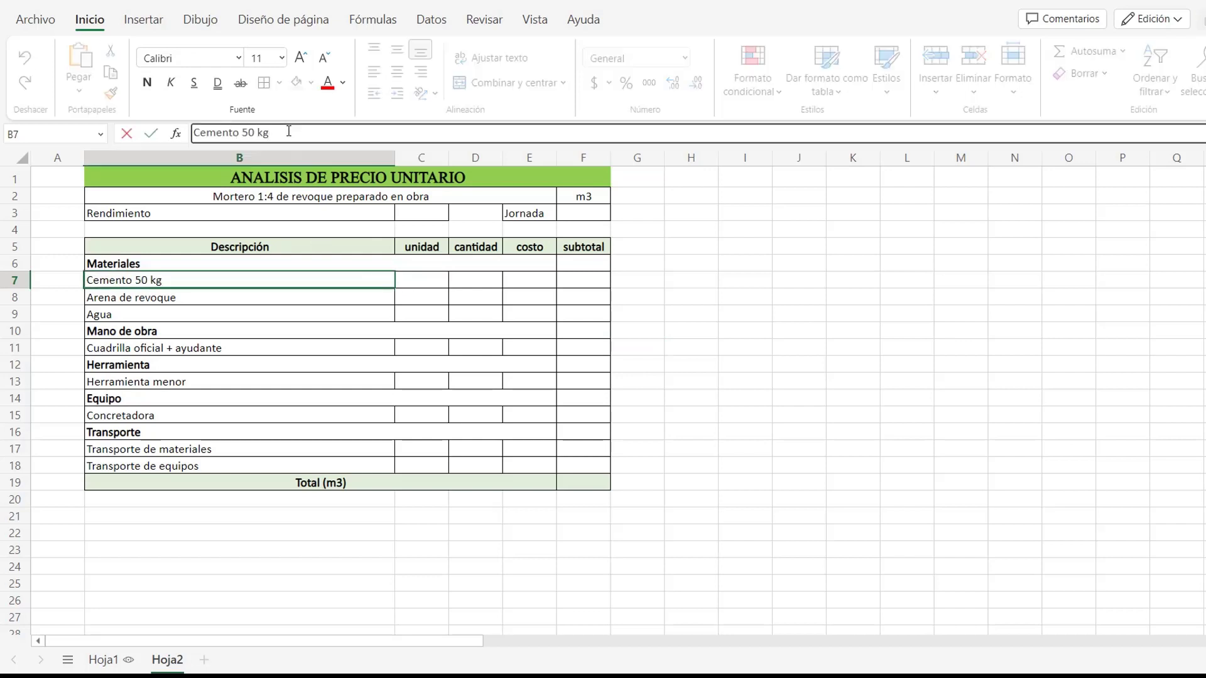
Step: Enter the unit "un" for cement in C7 and centre the unit cells C7:C9
click(438, 281)
text(un)
key(Delete)
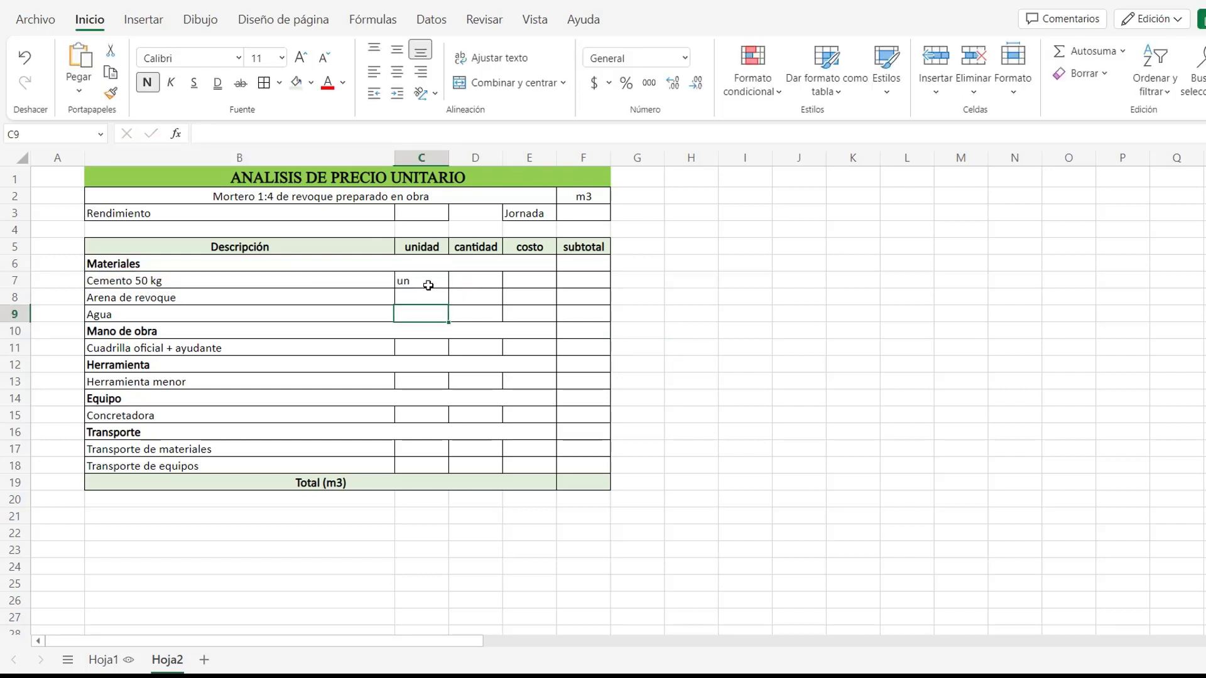
drag(425, 282, 427, 314)
click(397, 71)
Step: Enter the units "m3" for Arena de revoque in C8 and "lt" for Agua in C9
click(428, 300)
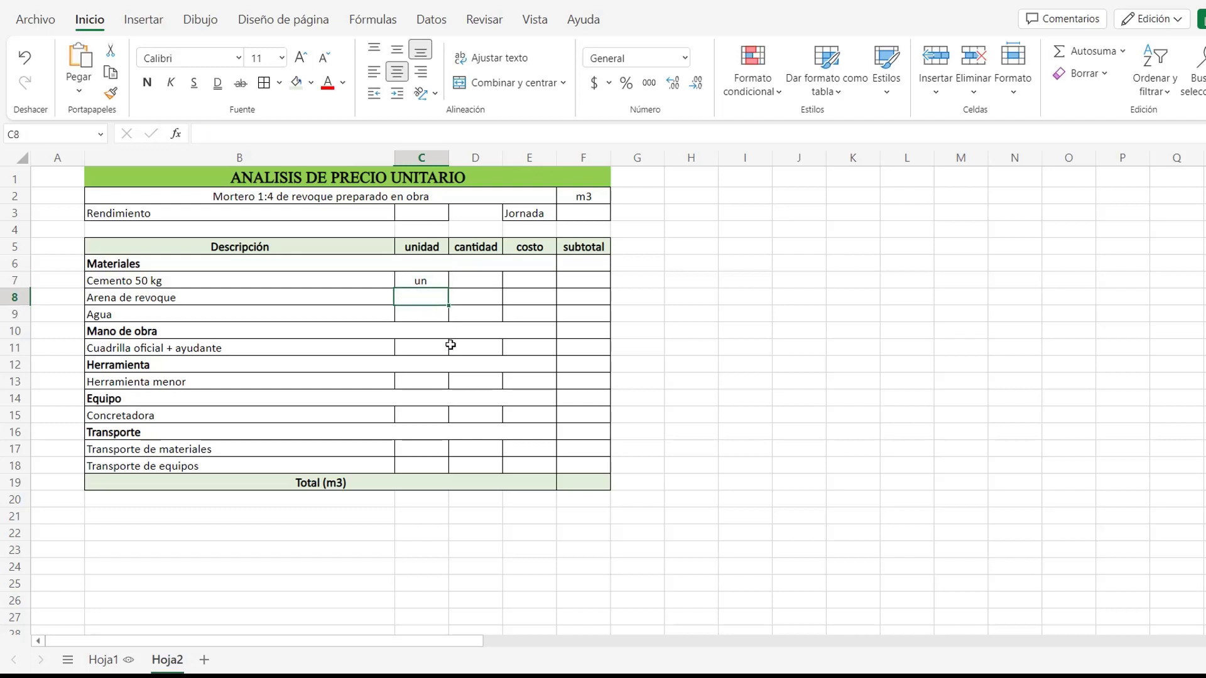
text(m3)
key(Return)
text(l)
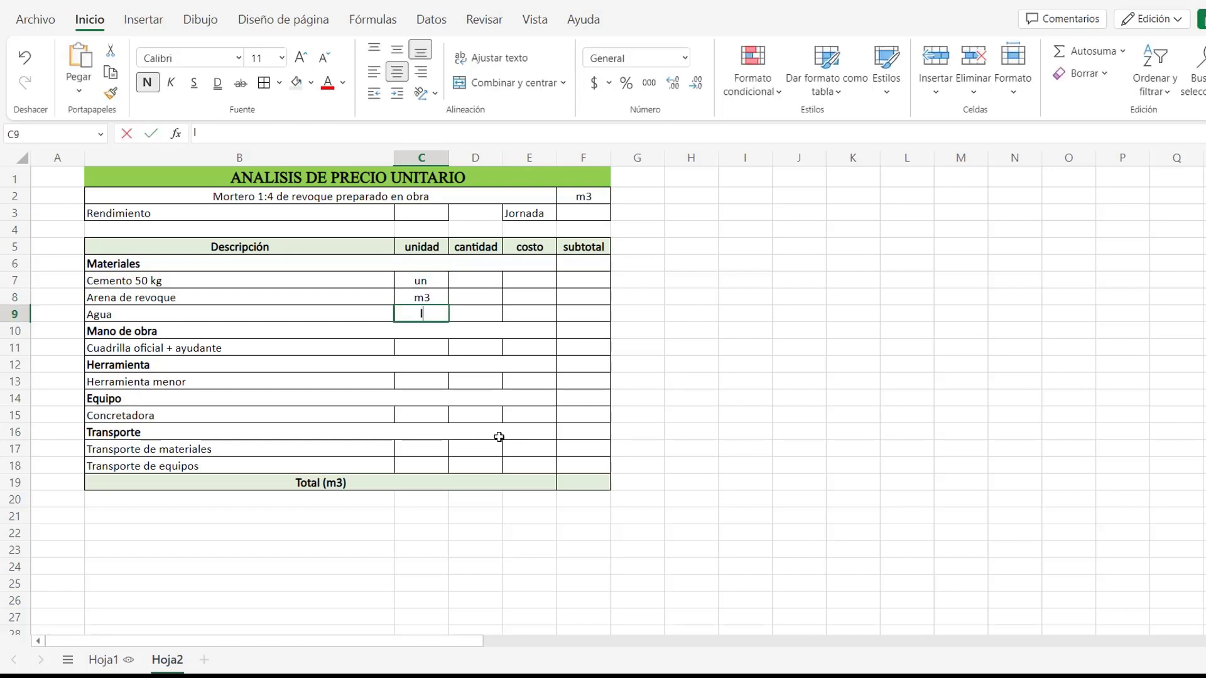
text(t)
click(426, 312)
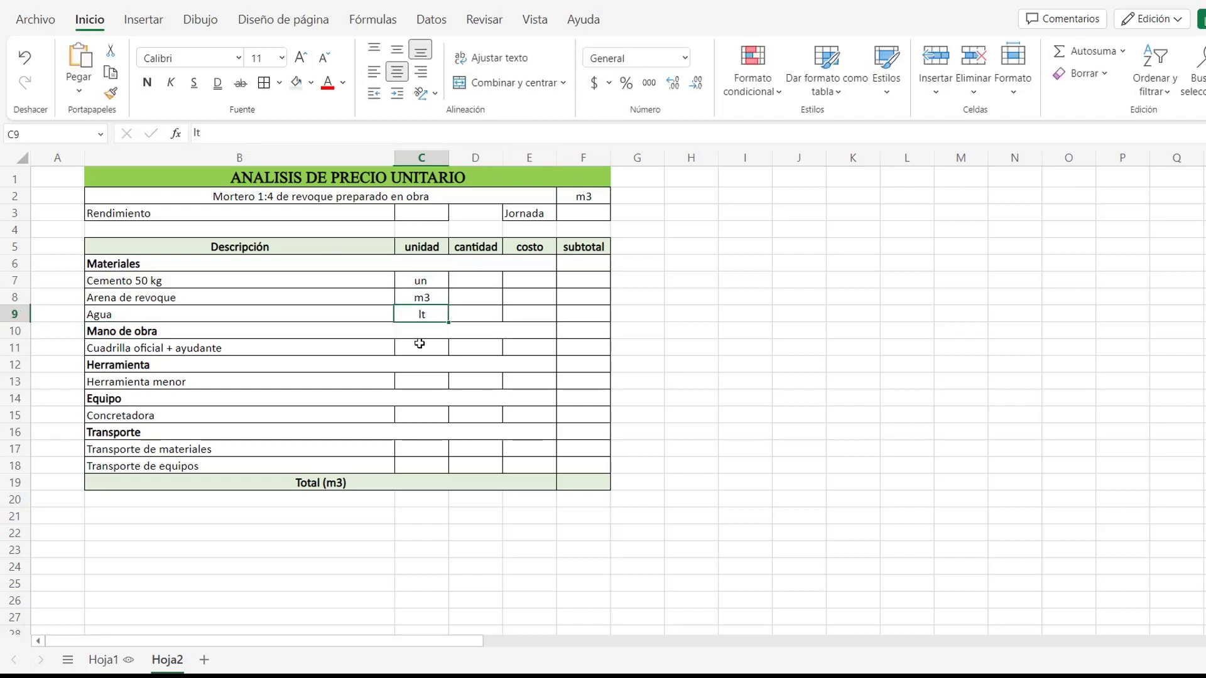
Step: Enter the unit "jor" for the labour crew in C11, centred and in regular text
click(419, 344)
text(jor)
click(487, 382)
click(433, 347)
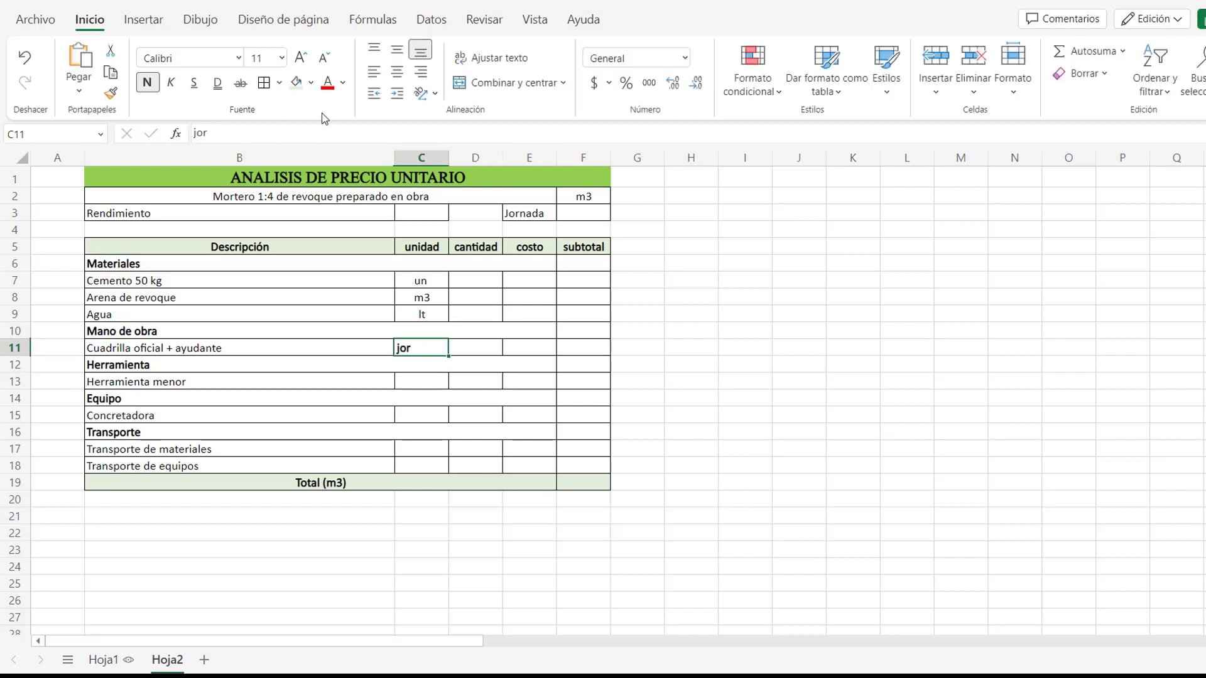
Step: Enter the unit "%(mo)" for Herramienta menor in C13, centred and in regular text
click(417, 382)
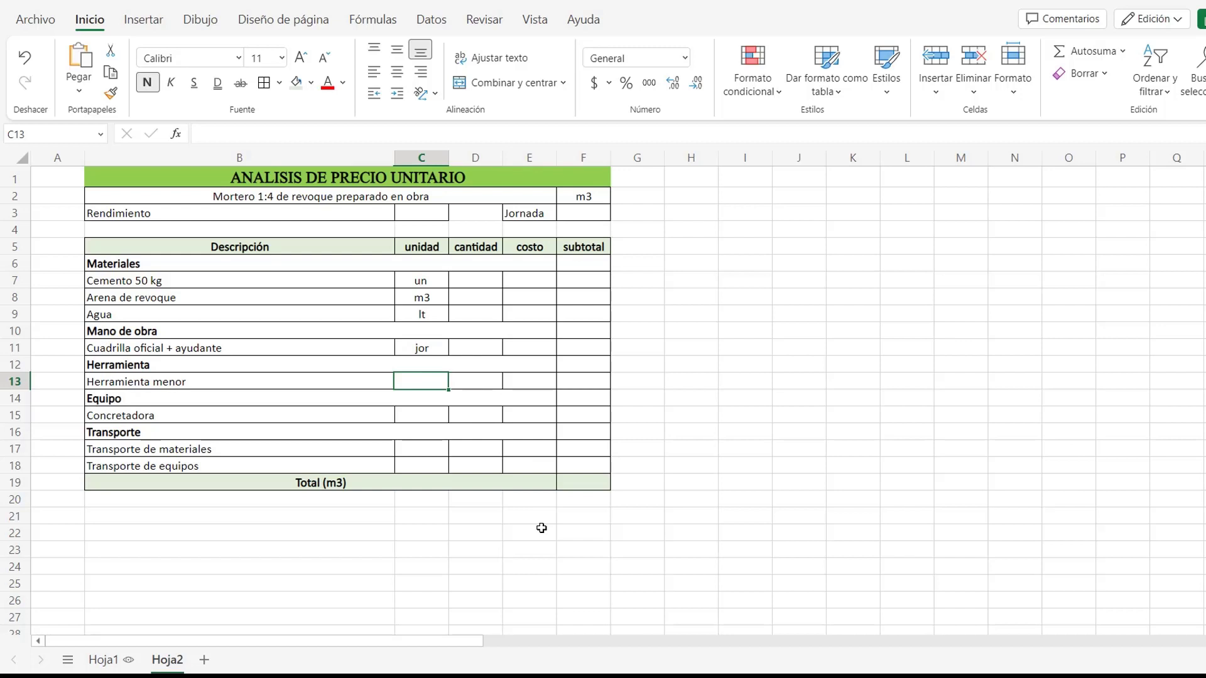
text(%(mo))
key(Return)
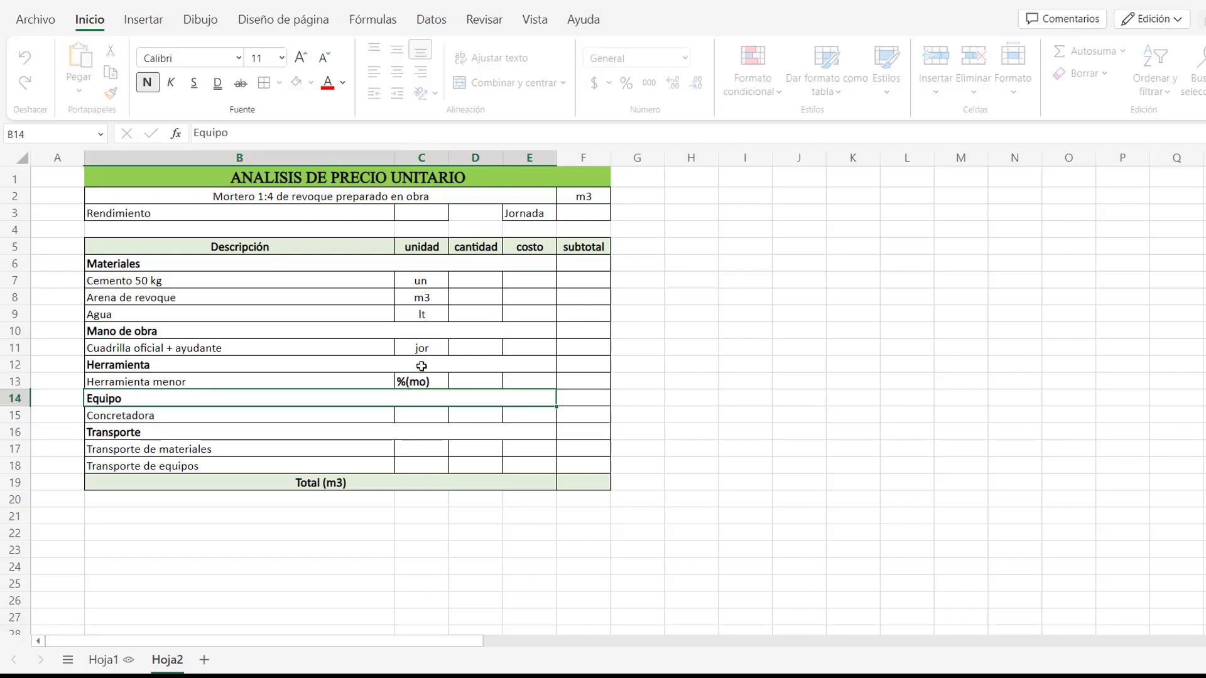
key(Up)
click(397, 71)
Step: Enter the unit "día" for Concretadora in C15 and centre it
click(408, 418)
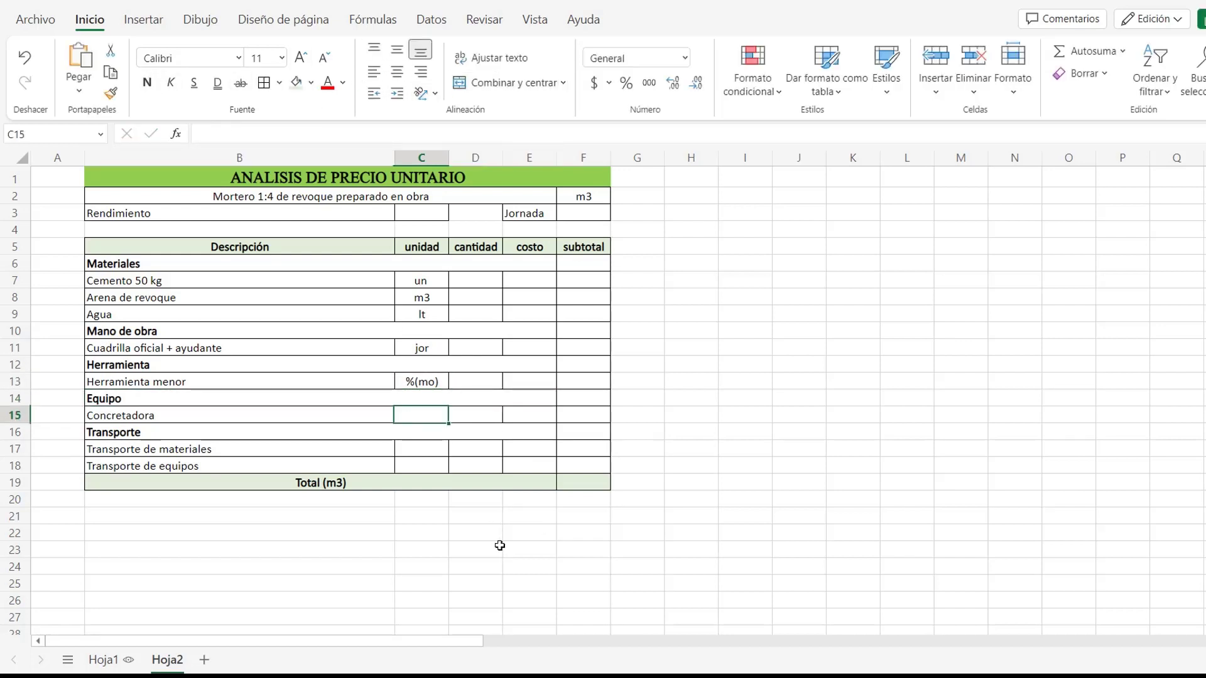
text(día)
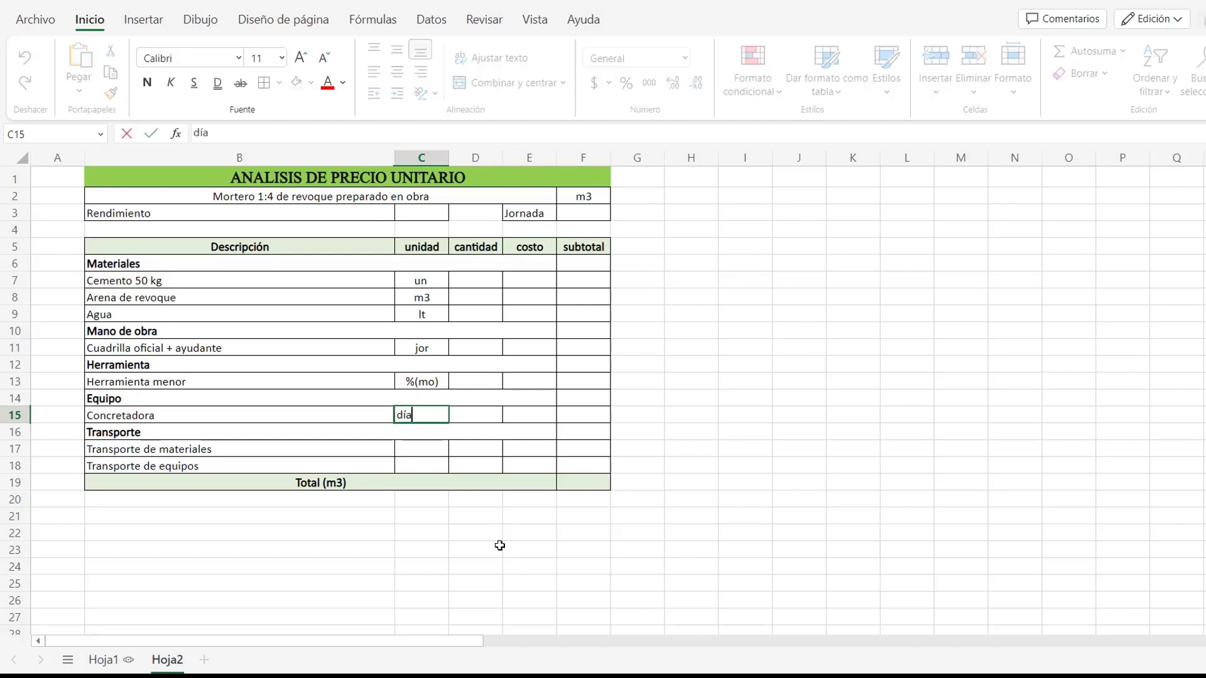
click(500, 546)
click(428, 414)
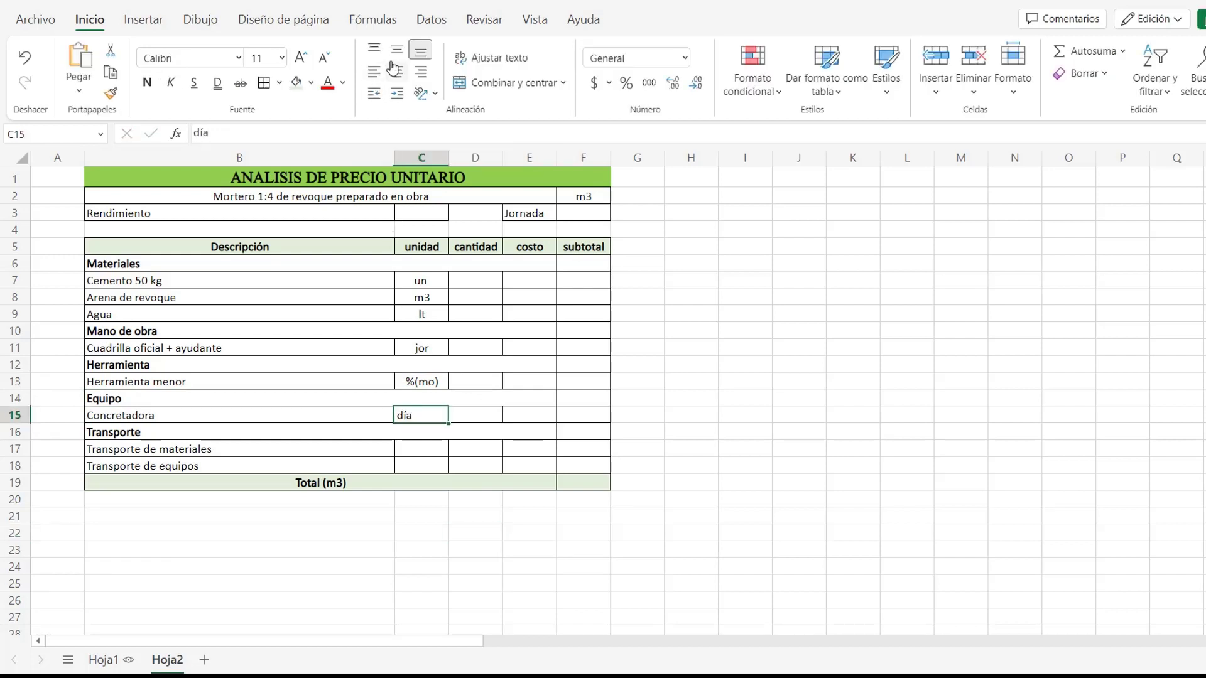
Step: Enter the unit "m3" for Transporte de materiales in C17 and centre cells C17:C18
click(428, 450)
text(m3)
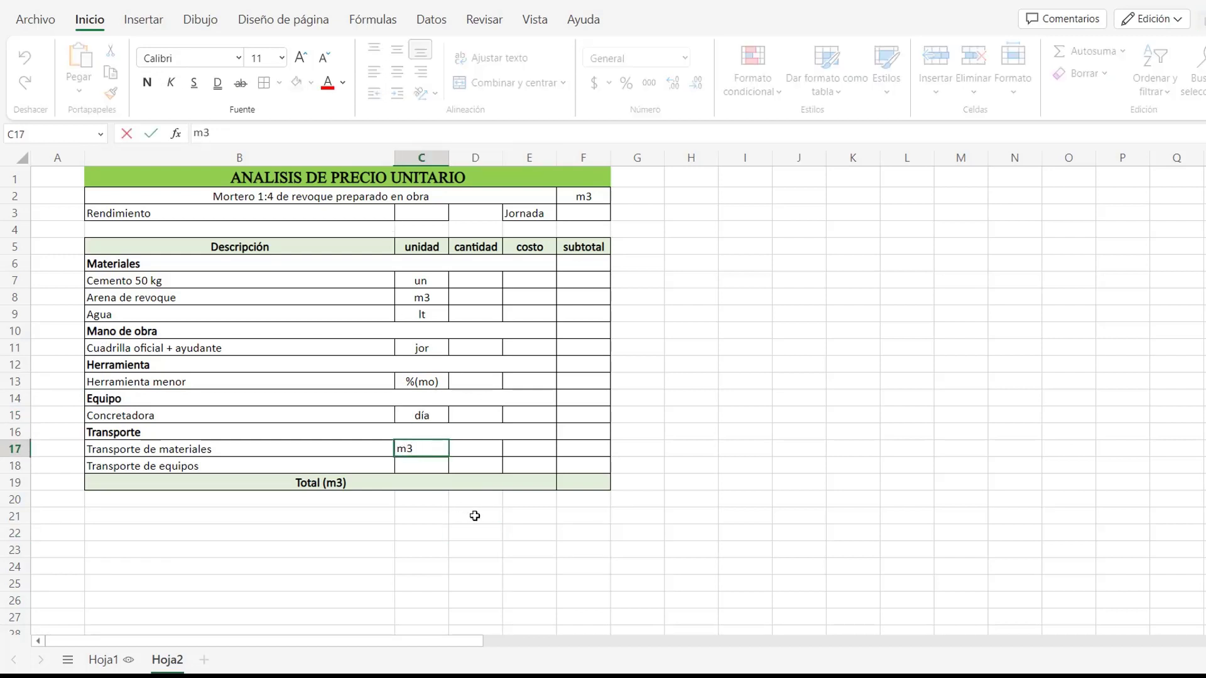
click(475, 515)
drag(440, 449, 444, 460)
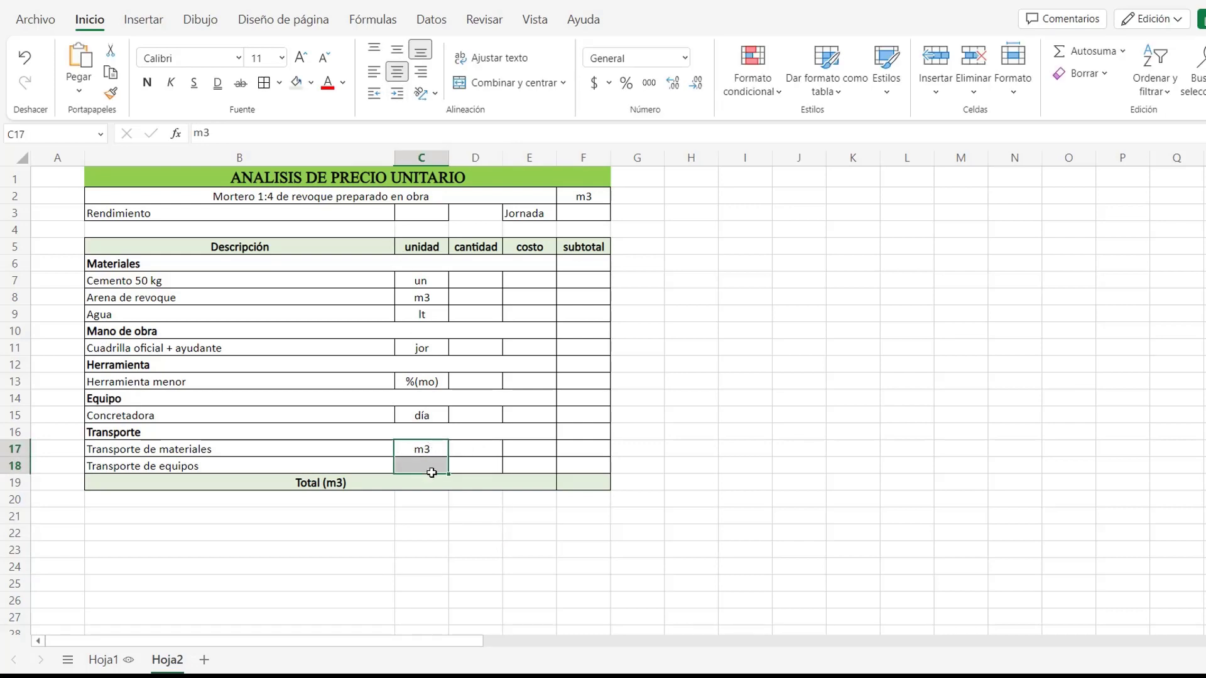
Step: Enter the unit "viaje" for Transporte de equipos in C18 in regular, non-bold text
click(431, 468)
text(viaje)
click(468, 547)
click(422, 466)
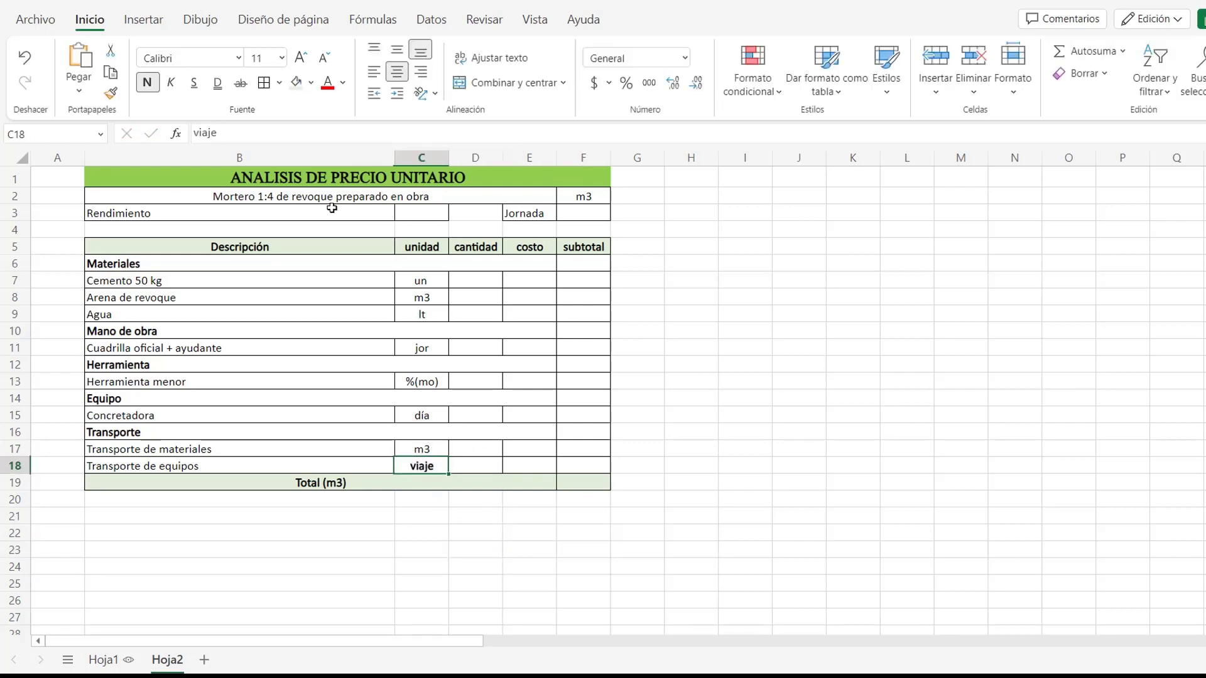
click(428, 333)
Step: Note the cement weight beside the table, with 382 in H7 and "kg" in I7
click(691, 280)
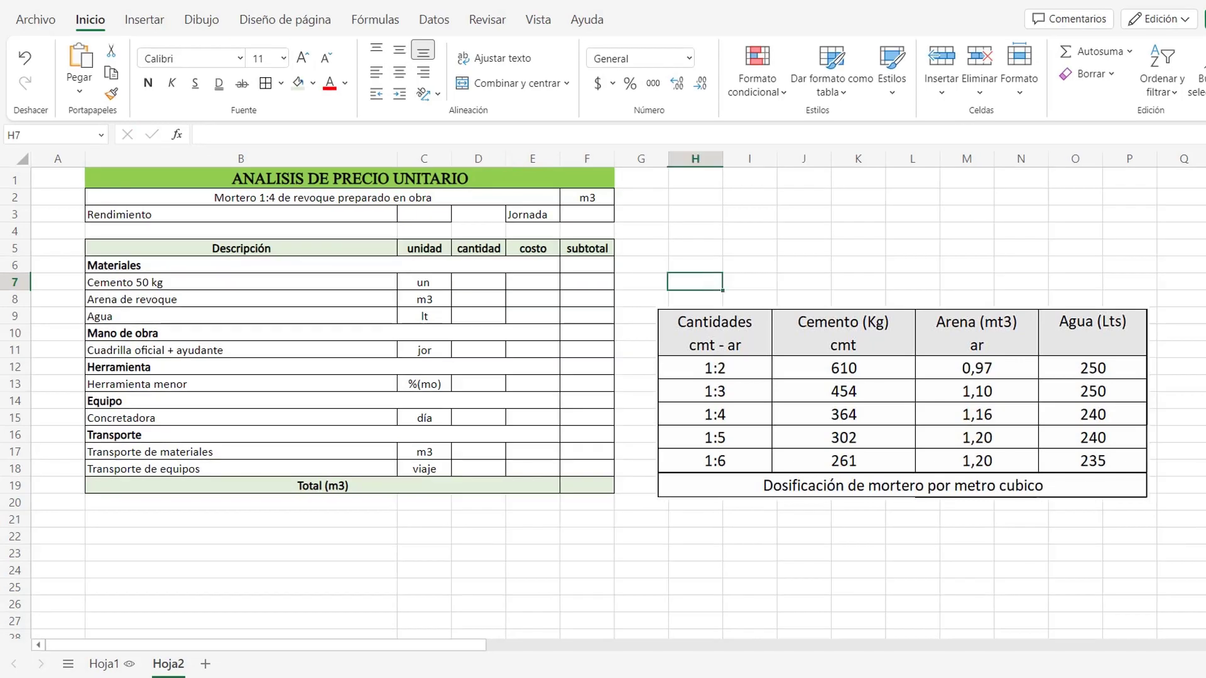
text(382)
key(Tab)
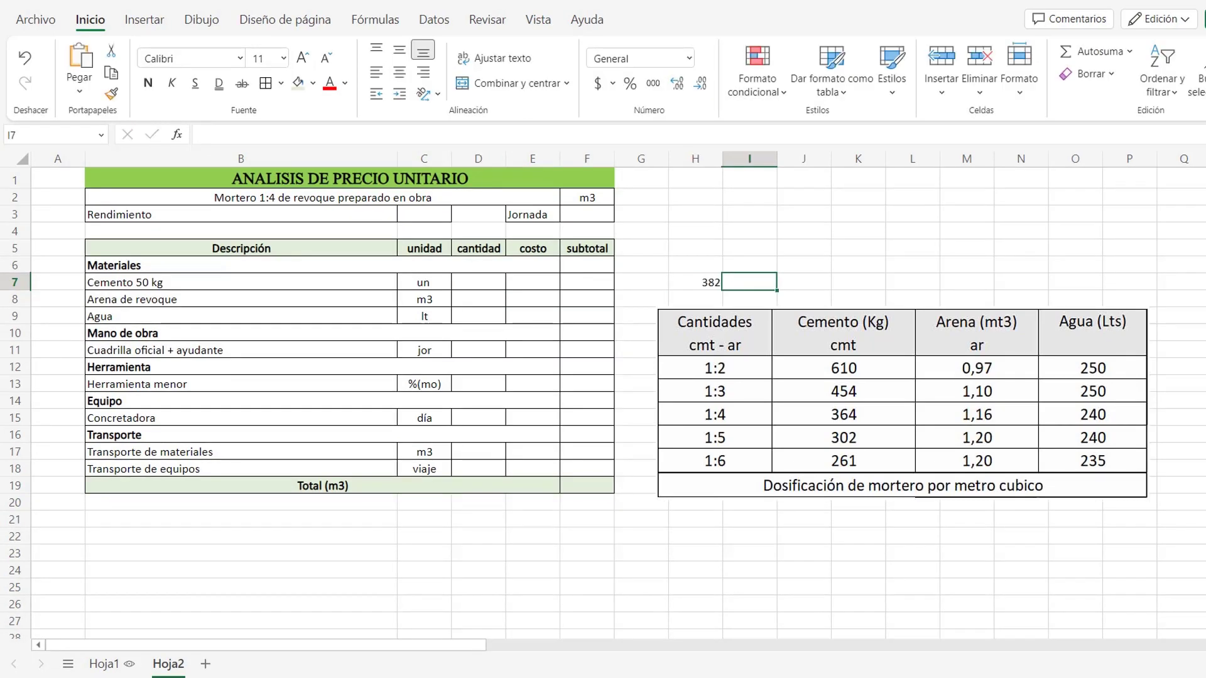
text(kg)
key(Return)
click(680, 281)
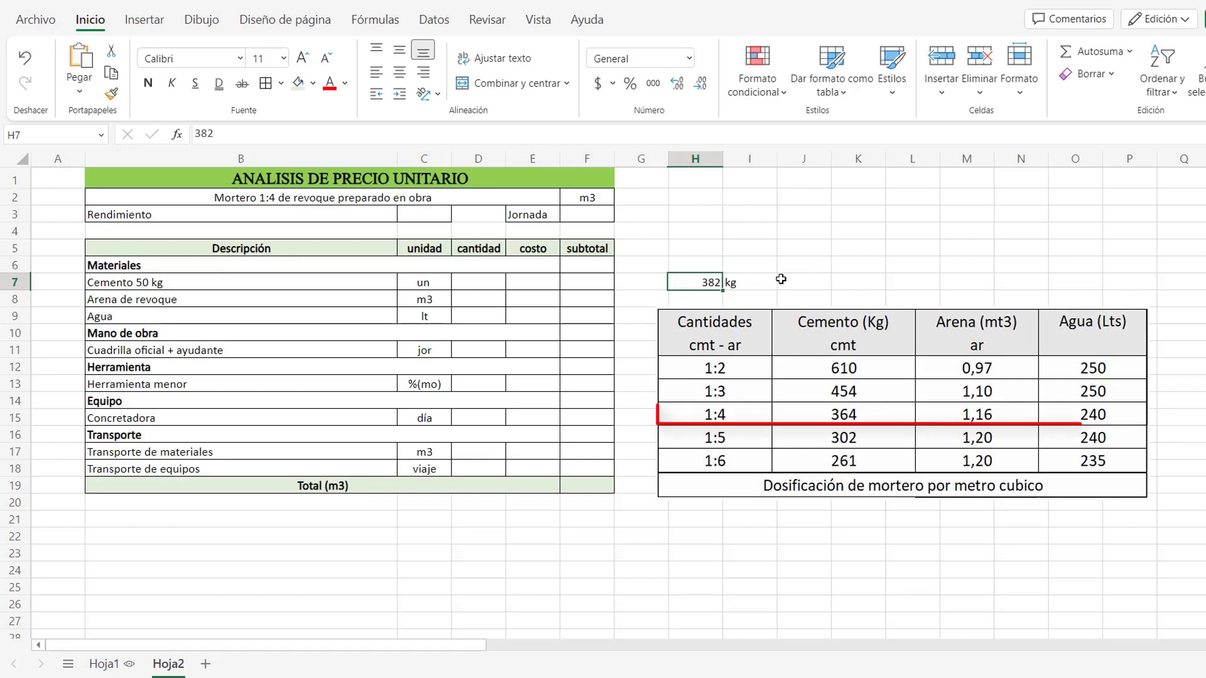
Step: Calculate the cement quantity in D7 with the formula =H7/50 and centre the cell
click(465, 283)
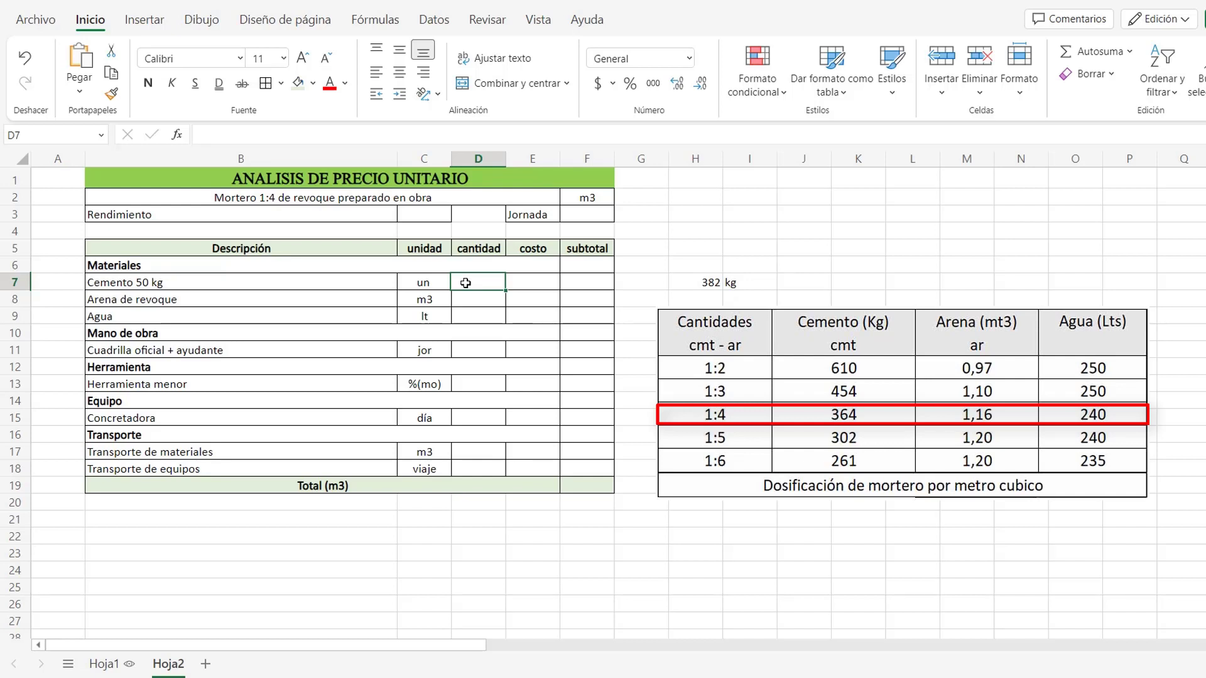
text(=)
click(695, 282)
text(/)
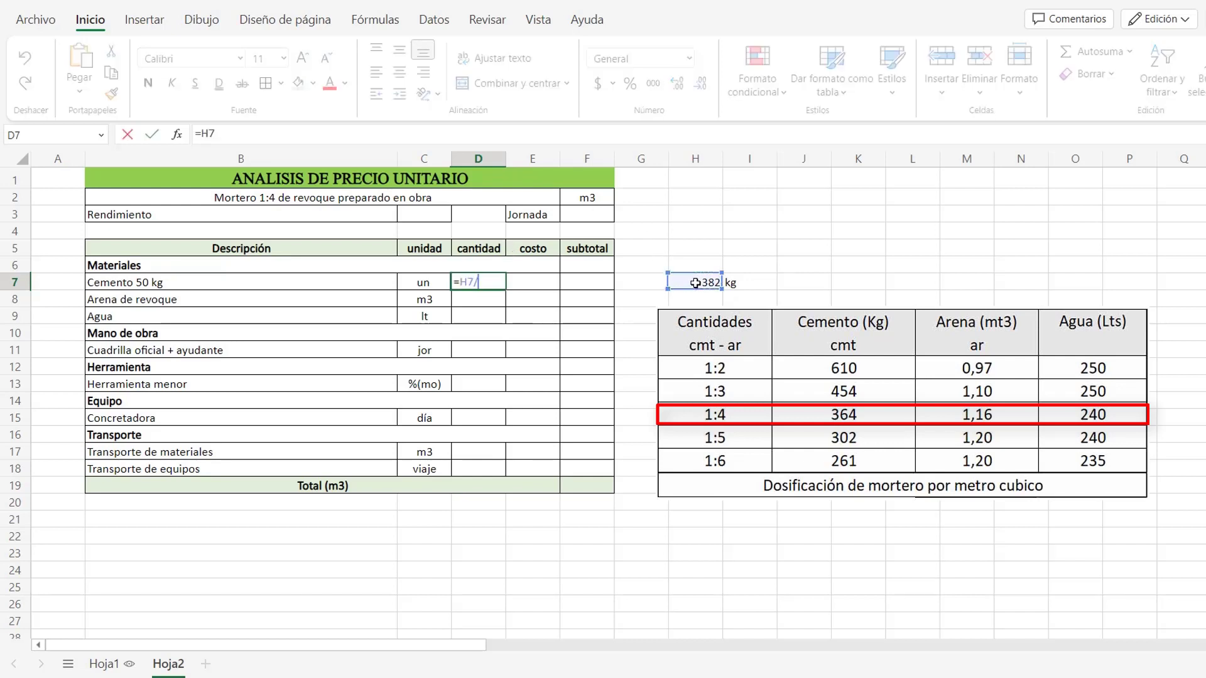
text(50)
key(ctrl+Return)
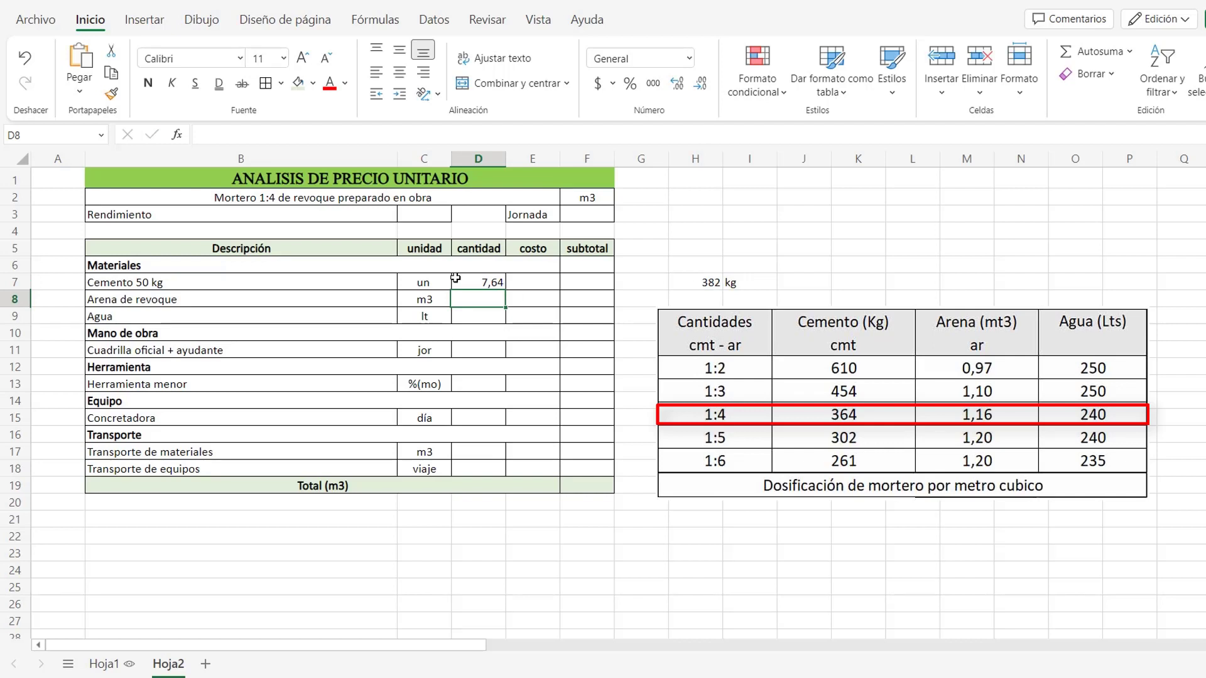
click(415, 289)
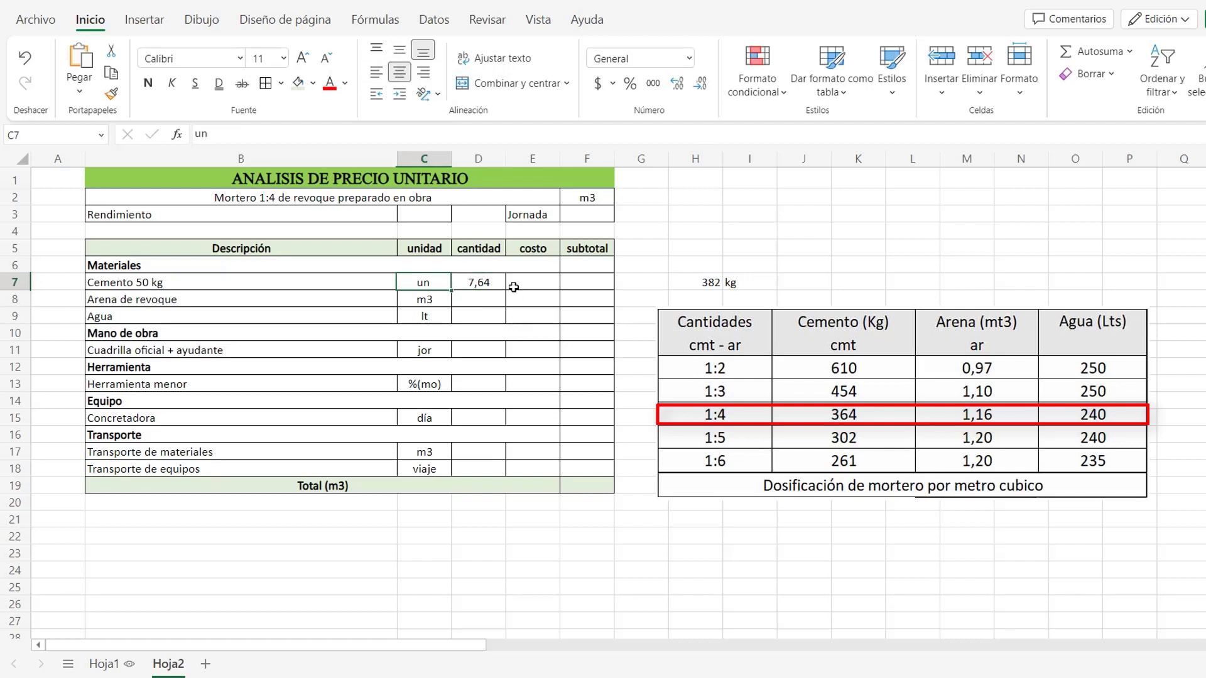
Step: Enter 1,28 as the Arena de revoque quantity in D8, centred in the cell
click(496, 300)
text(1,)
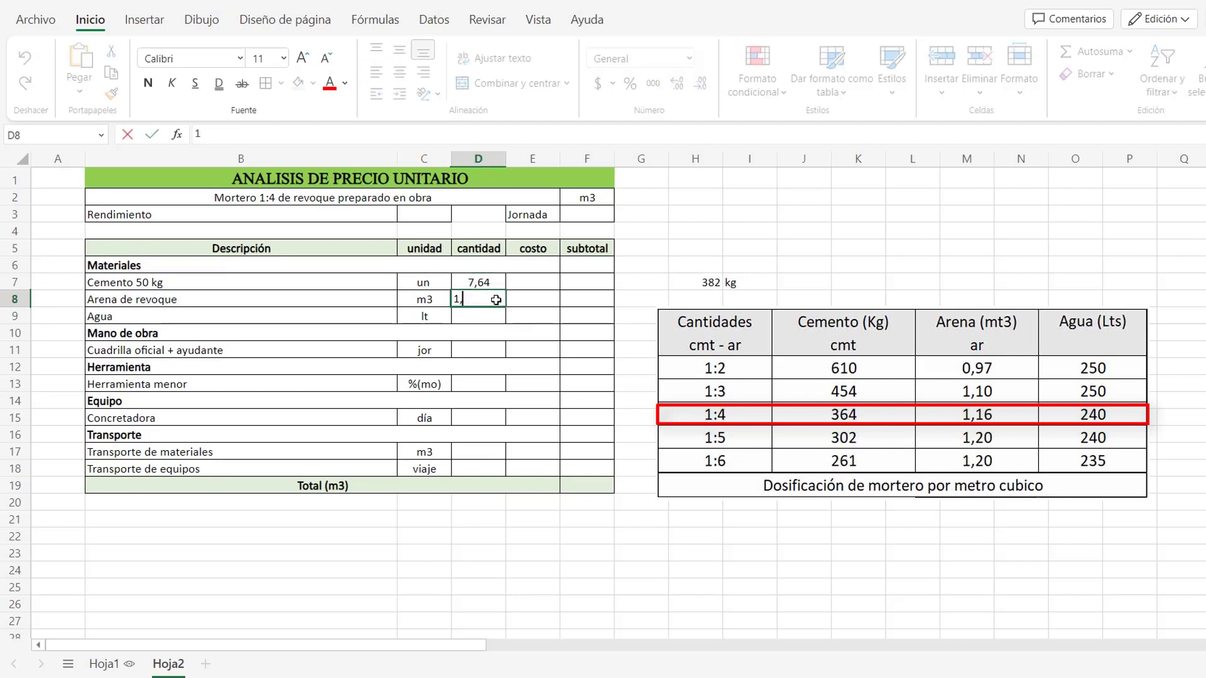
text(28)
key(Return)
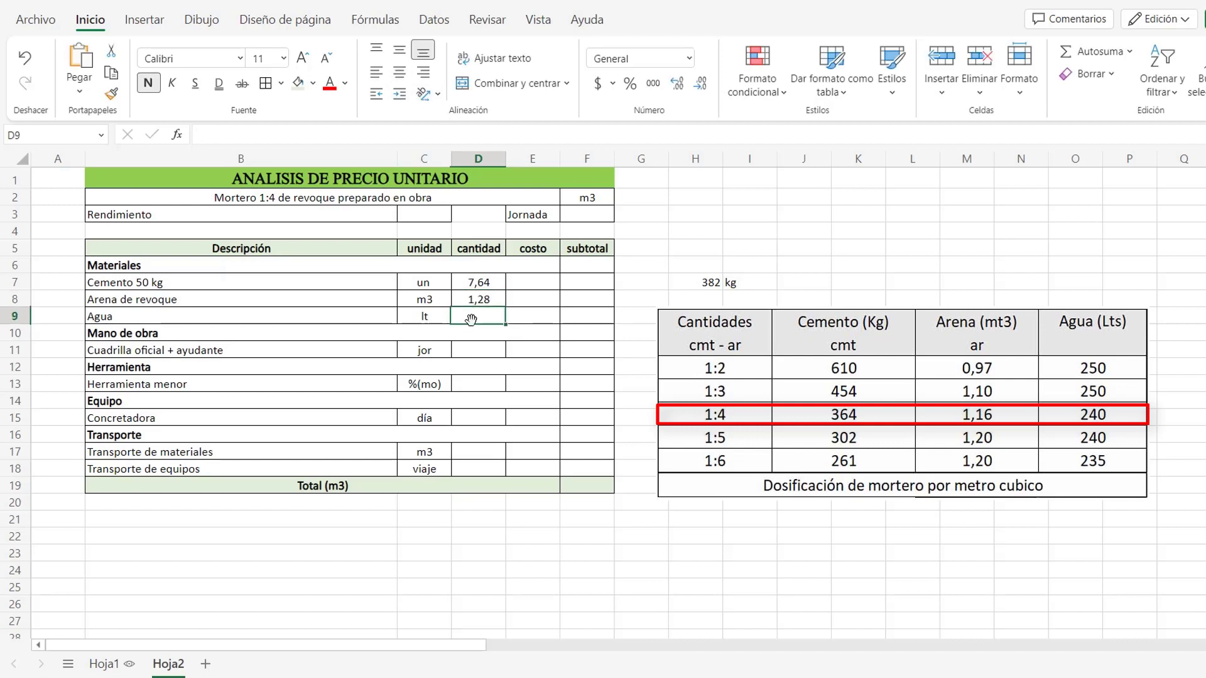
Step: Enter 240 as the Agua quantity in D9, centred and in regular text
text(240)
key(ctrl+Return)
click(498, 348)
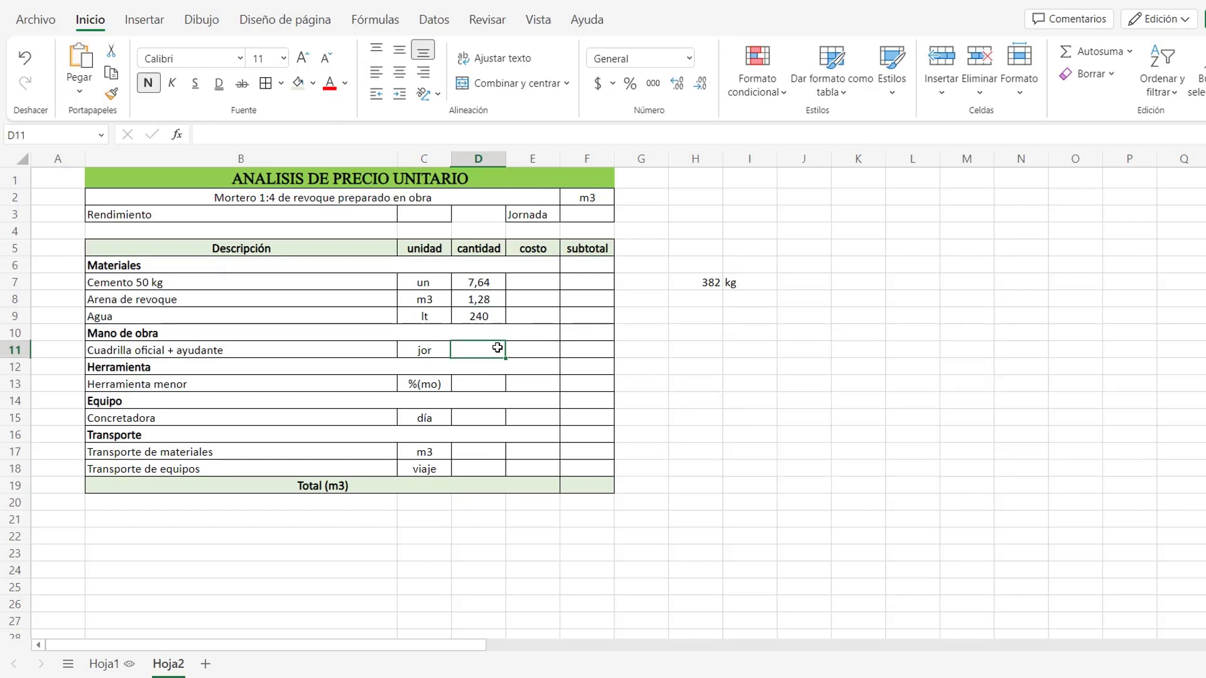
Step: Enter 1 for Rendimiento in C3 and 8 for Jornada in F3, both centred
click(425, 214)
text(1)
key(ctrl+Return)
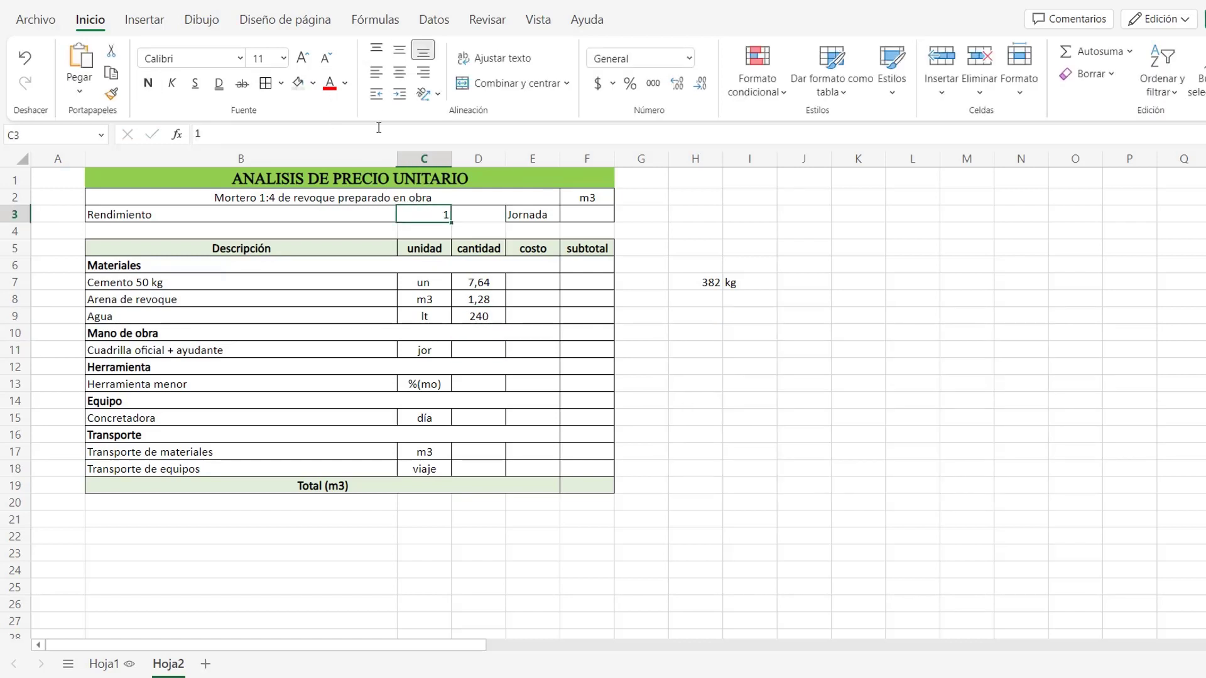
click(587, 214)
text(8)
key(Return)
key(Up)
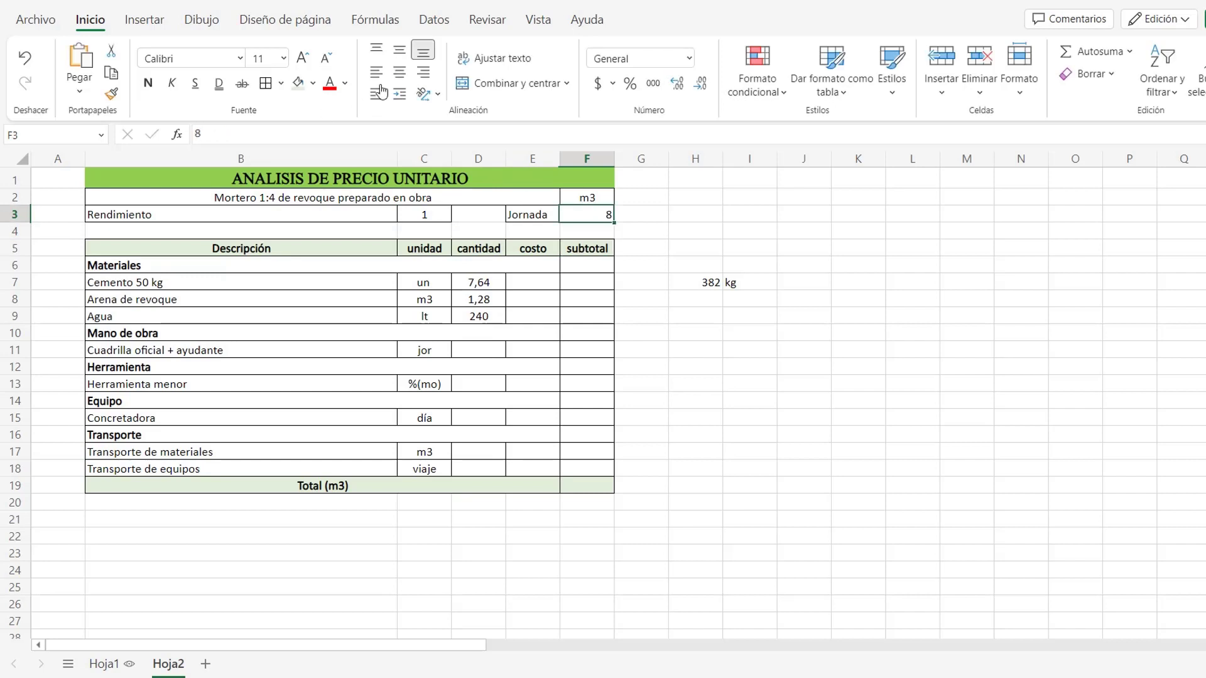
Step: Enter the quantities 1 for Cuadrilla oficial + ayudante in D11 and =5% for Herramienta menor in D13, centred and not bold
click(487, 347)
text(1)
key(Tab)
click(487, 352)
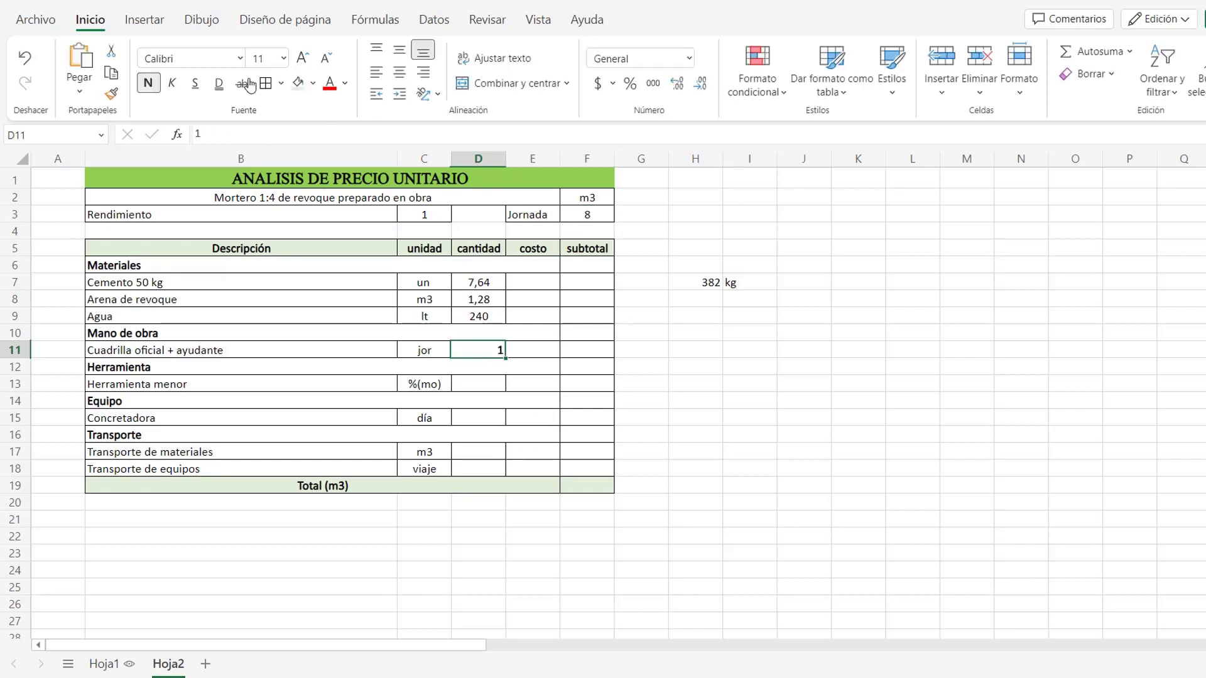
click(496, 385)
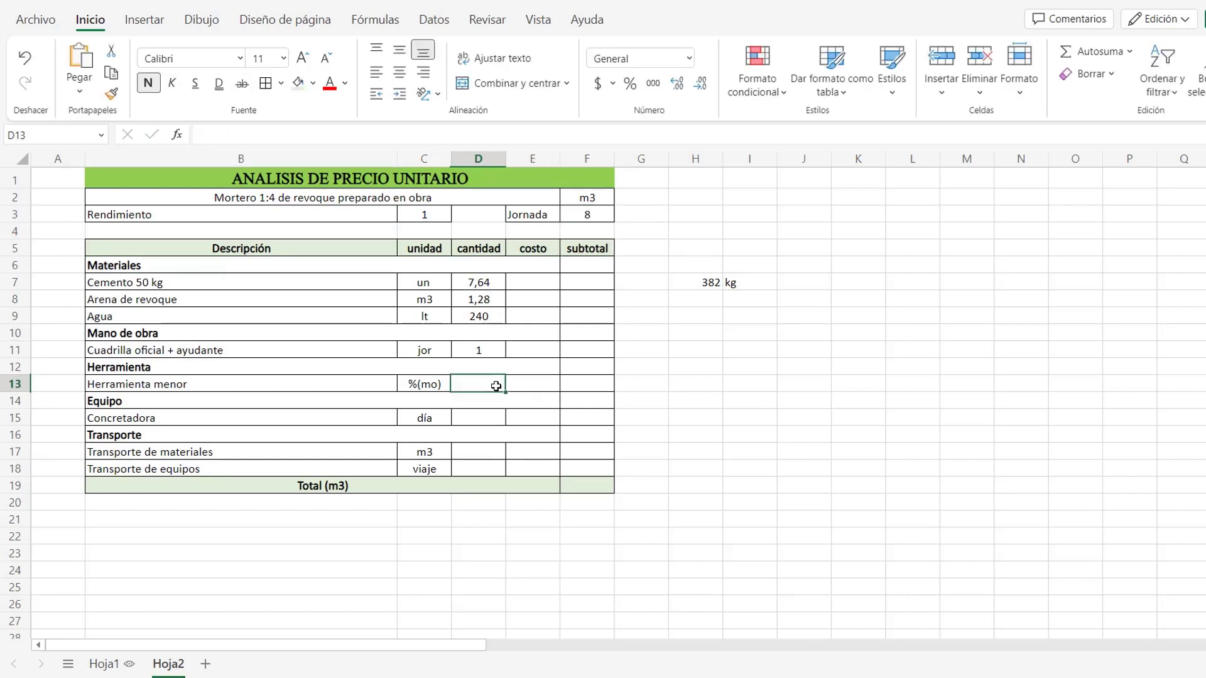
text(=5%)
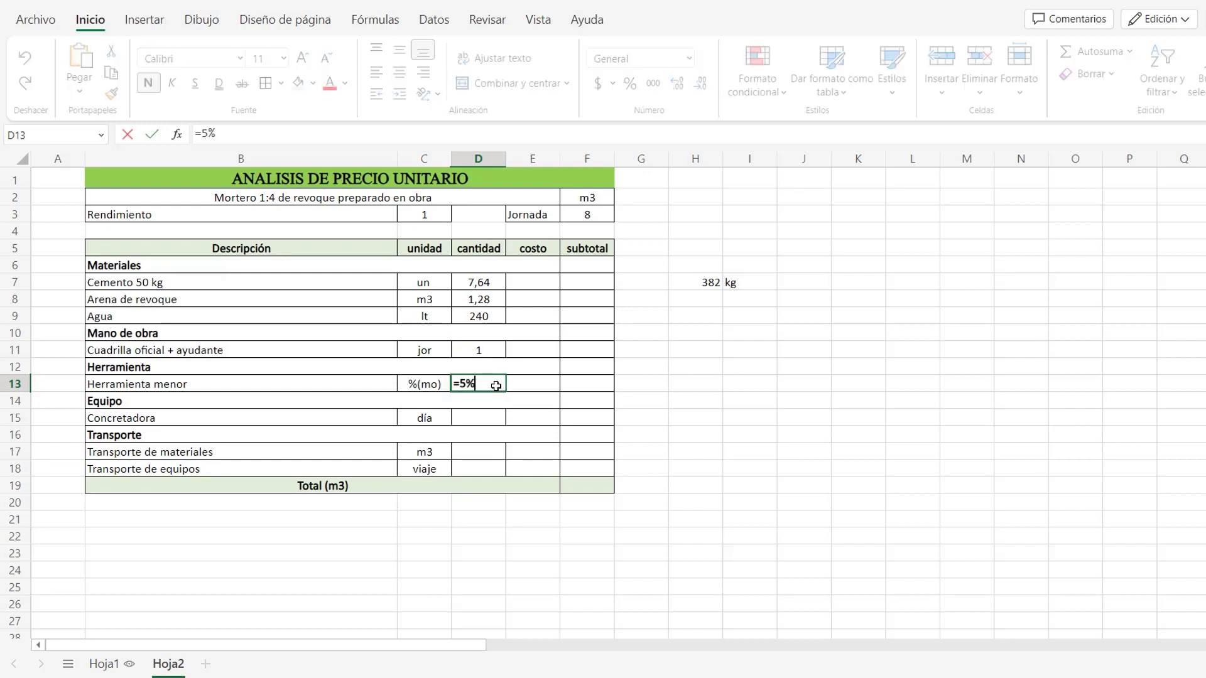
key(ctrl+Return)
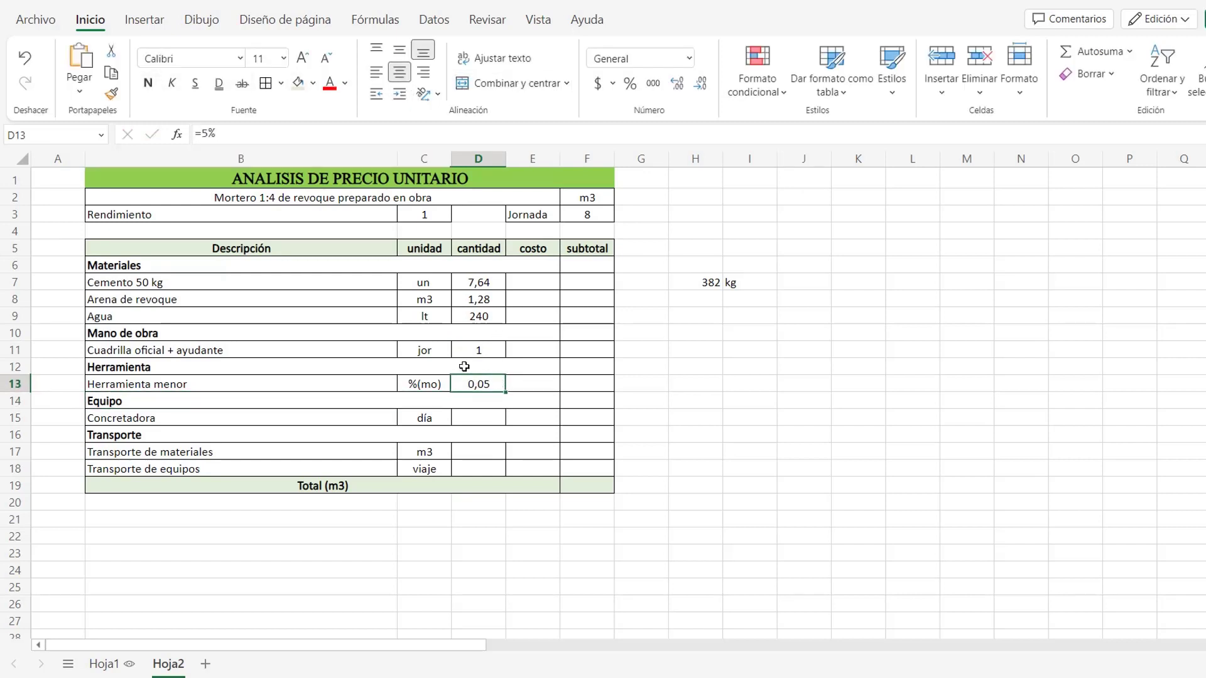
Step: Calculate the Concretadora quantity in D15 as =1/7, shown with two decimals and centred
click(480, 419)
text(=1/7)
key(Return)
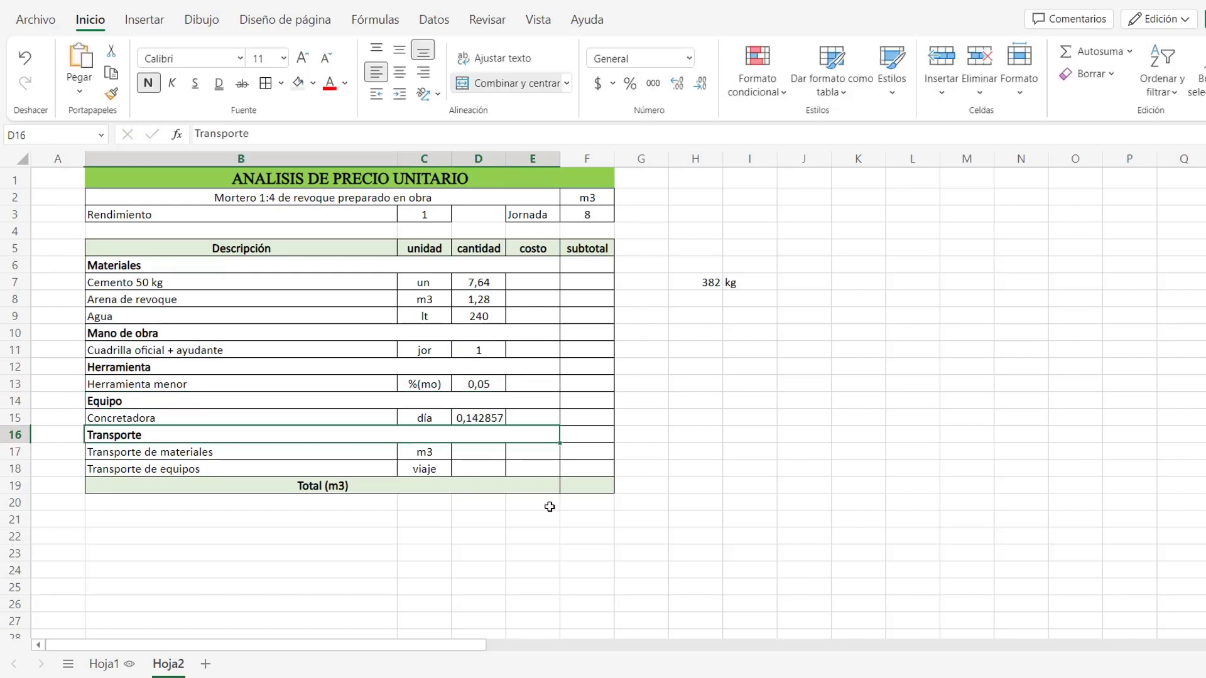
click(470, 410)
click(701, 83)
click(700, 83)
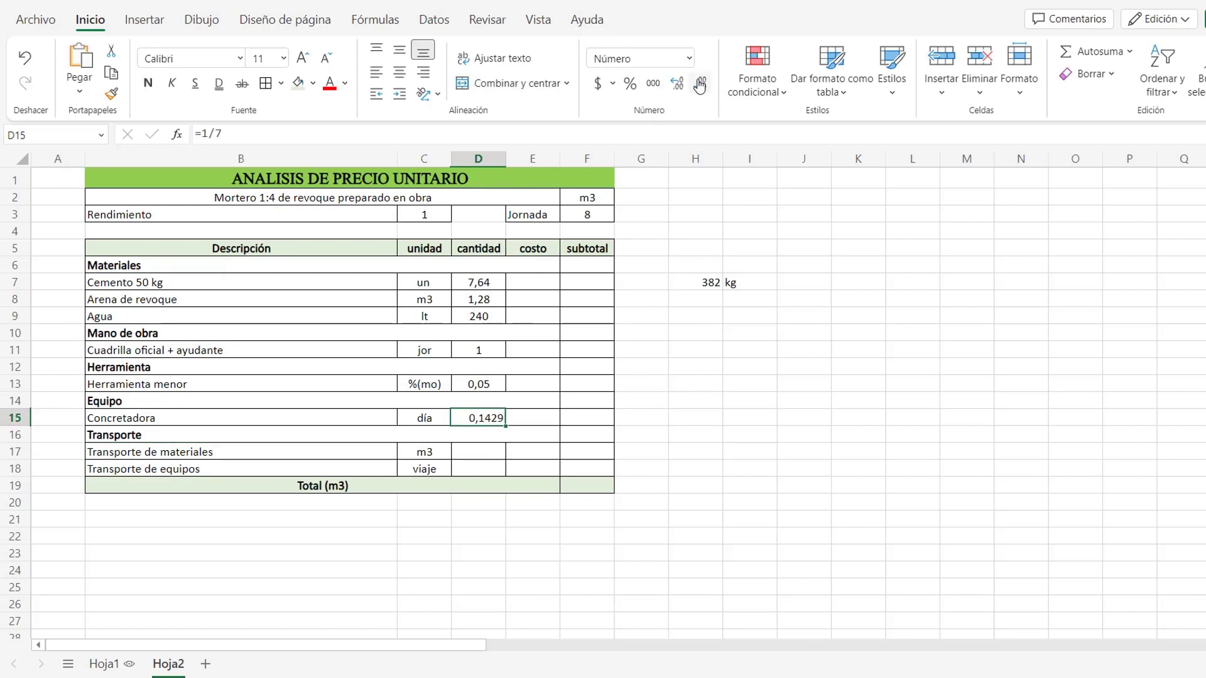
click(700, 82)
click(701, 83)
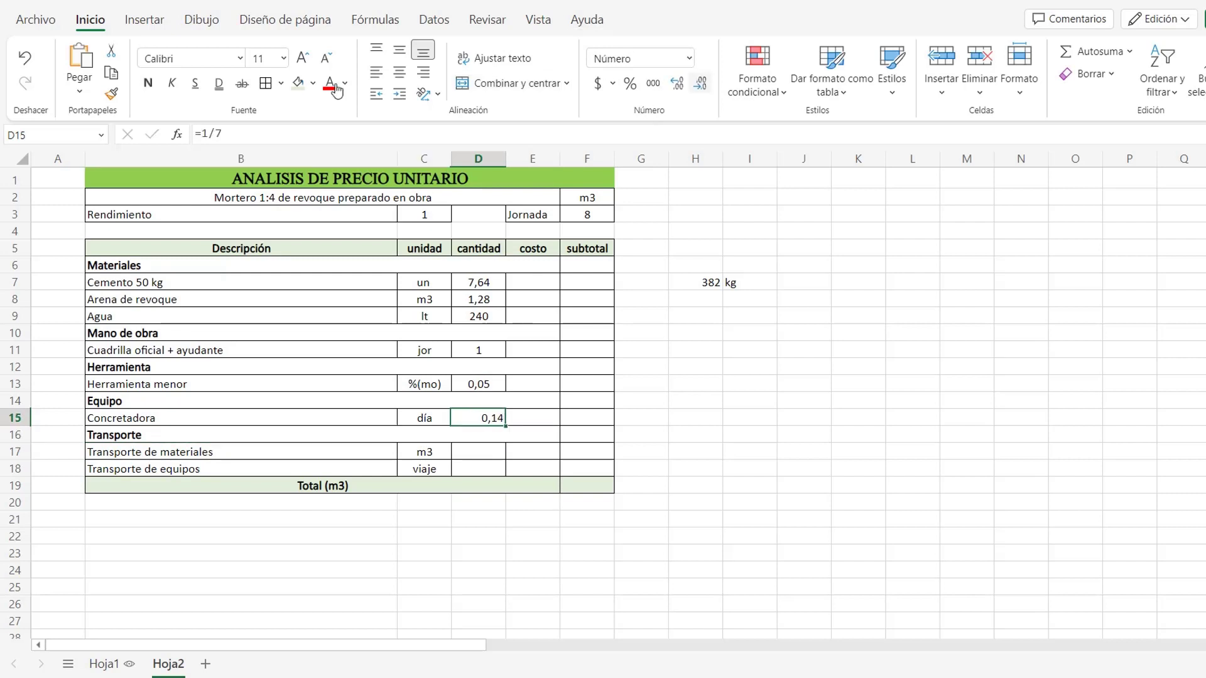
Step: Link the Transporte de materiales quantity in D17 to the sand quantity with =D8, and centre it
click(476, 453)
text(=)
click(472, 302)
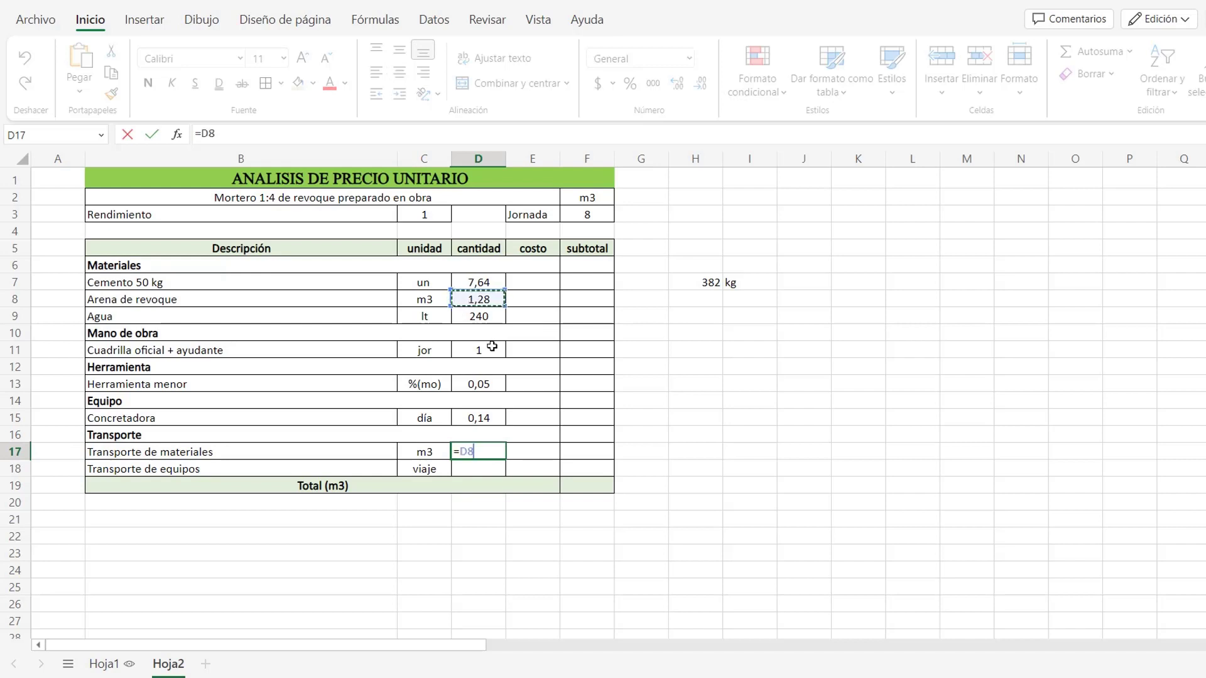
key(Return)
click(470, 452)
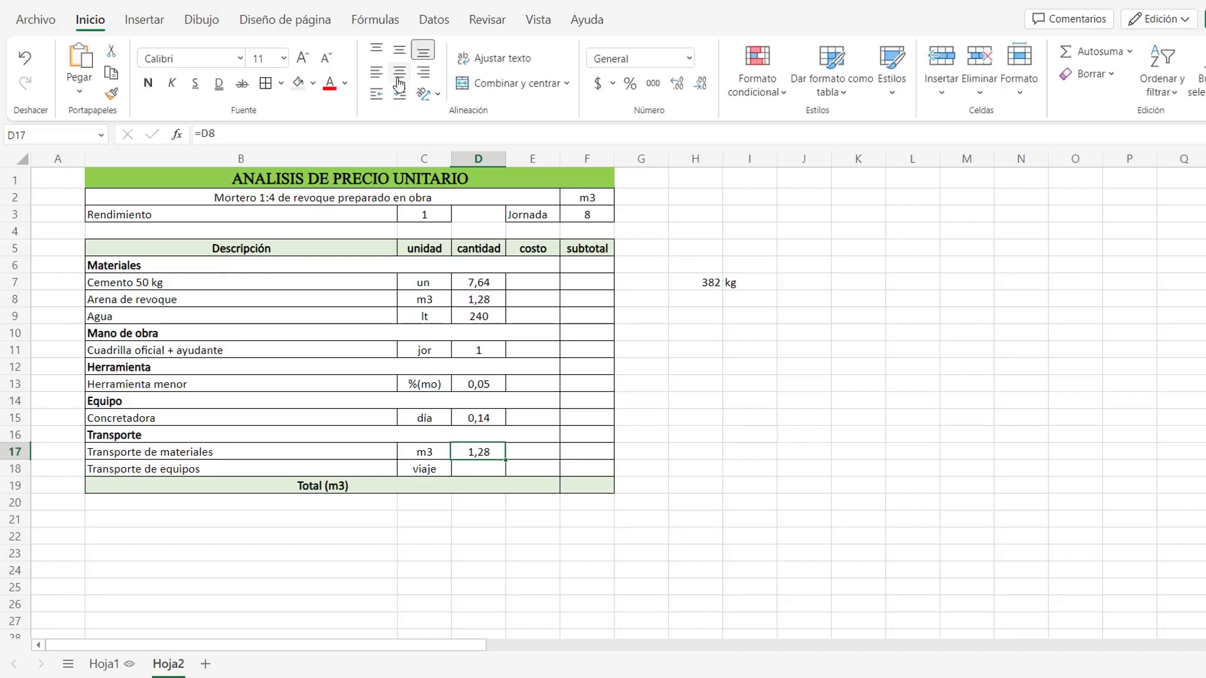
Step: Enter =30% as the Transporte de equipos quantity in D18, centred in regular, non-bold text
click(476, 470)
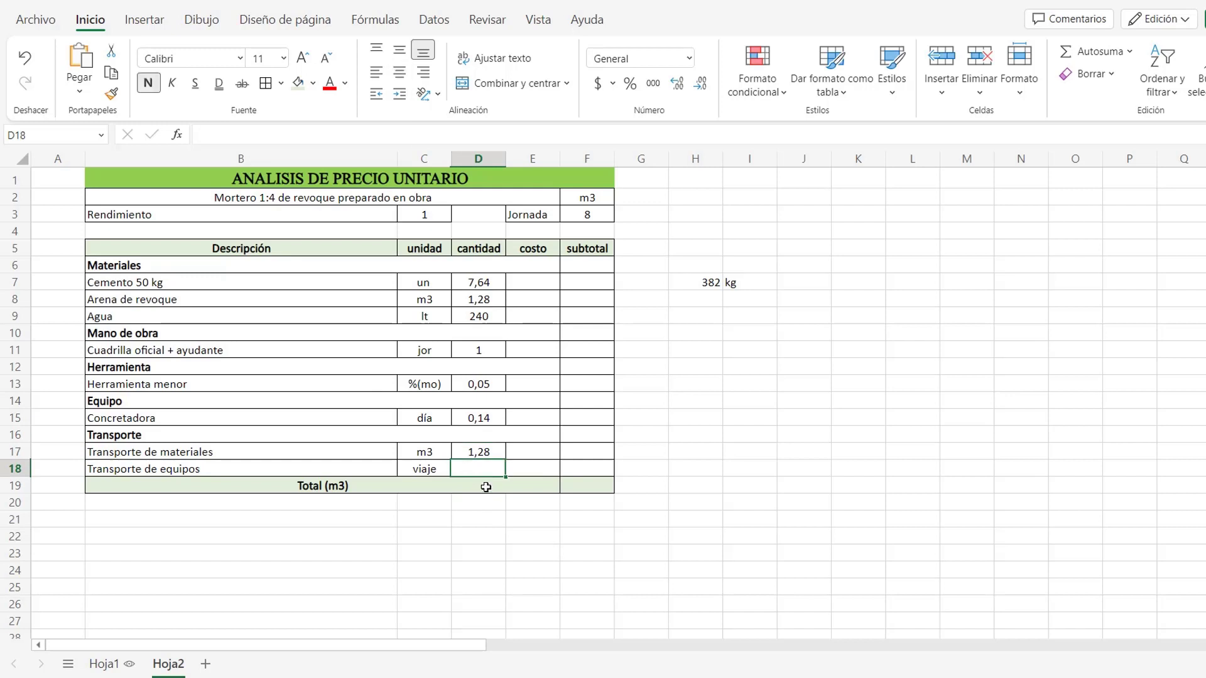
text(=30%)
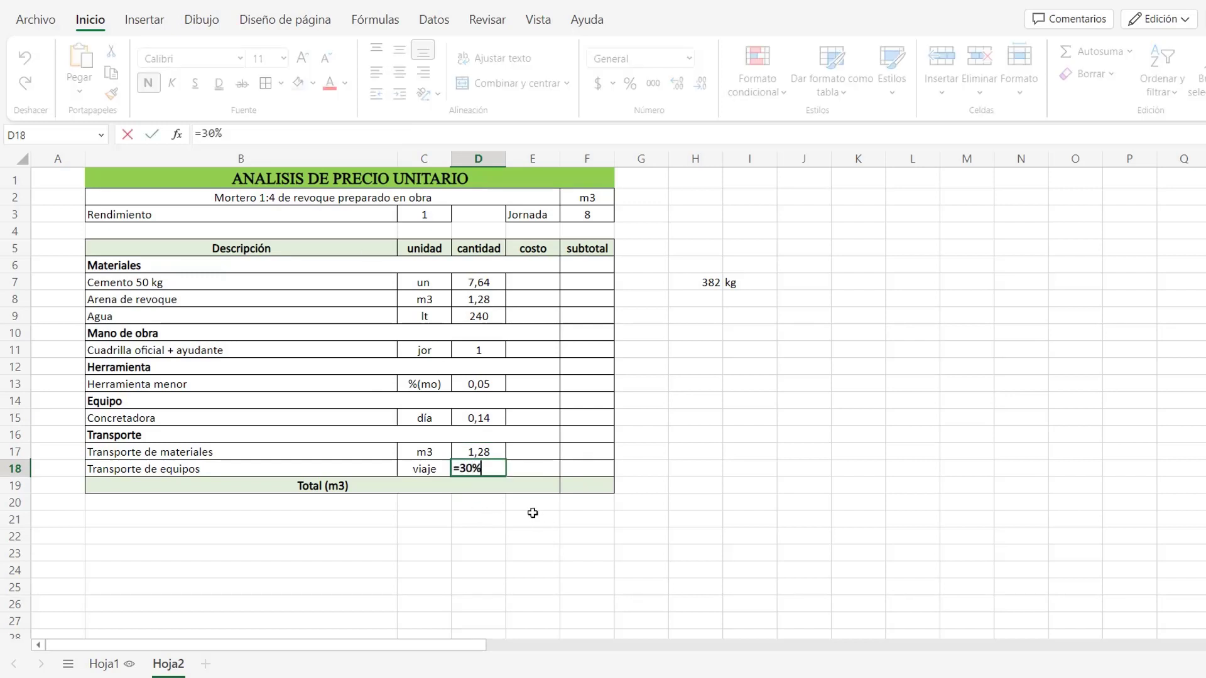
key(Return)
click(493, 468)
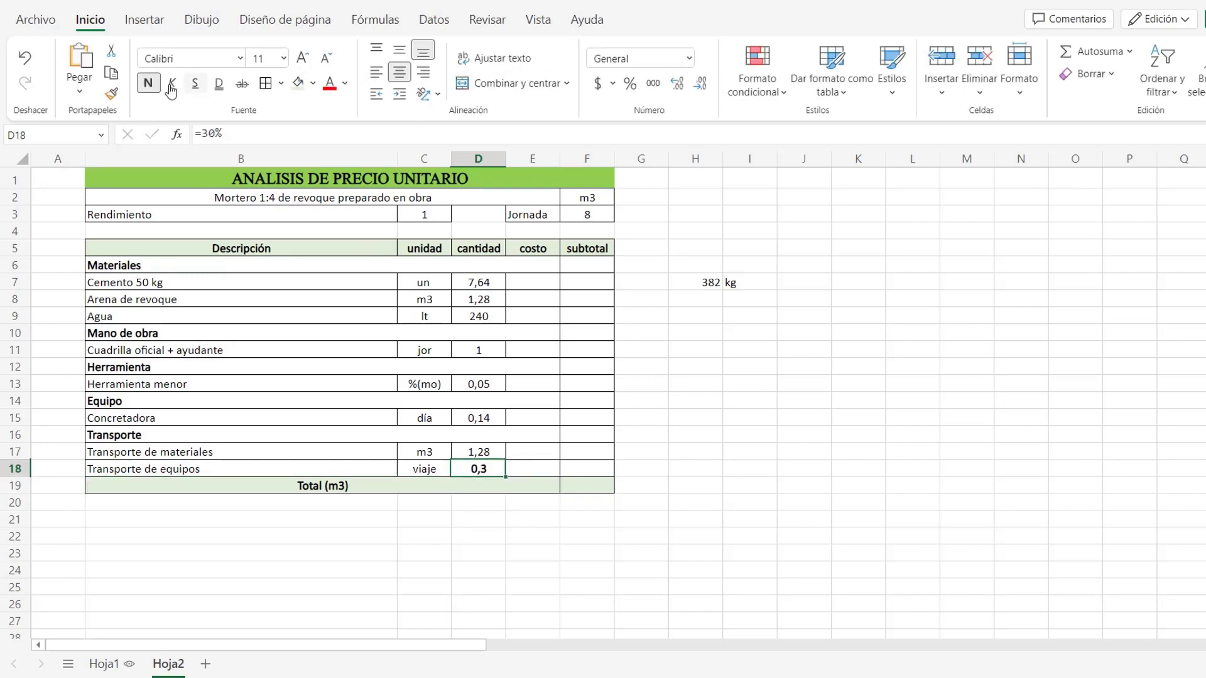
Step: Enter the material costs in E7:E9: 30500 for Cemento 50 kg, 92016 for Arena de revoque and 25 for Agua
click(546, 283)
text(30500)
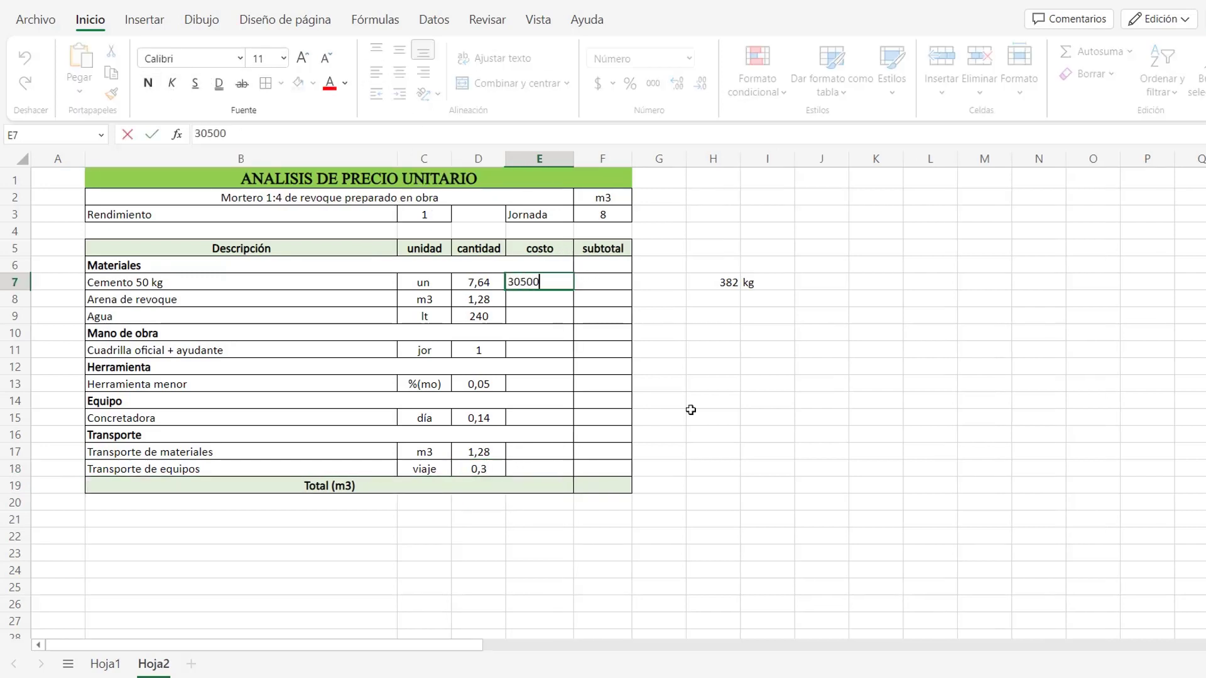
key(Return)
text(92016)
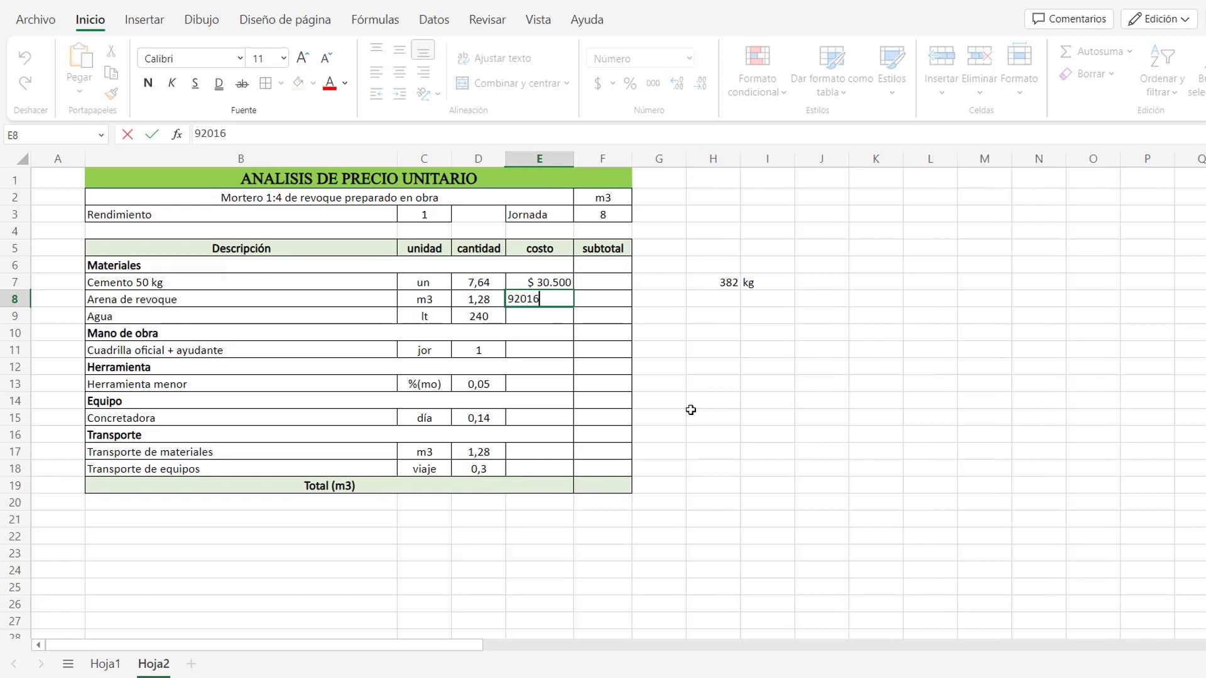
key(Return)
text(25)
key(Return)
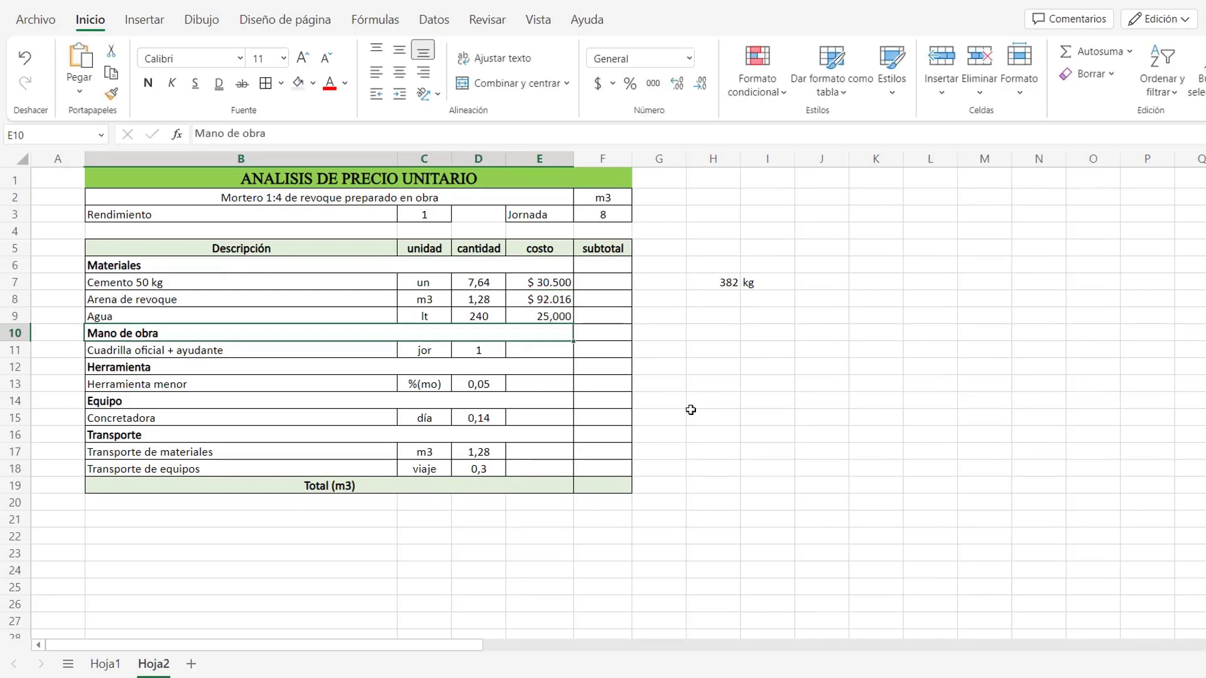
Step: Enter 26000 as the cost of Cuadrilla oficial + ayudante in E11
key(Return)
text(26000)
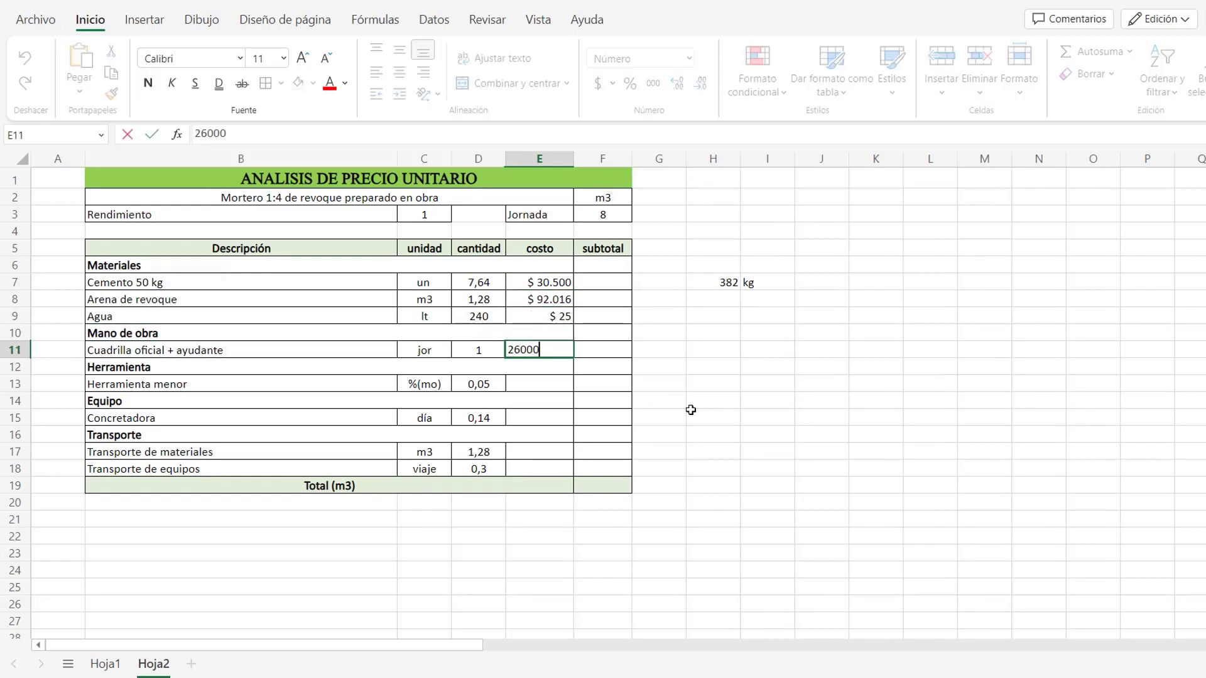
key(Return)
Step: Link the Herramienta menor cost in E13 to the Mano de obra subtotal in F10
key(Return)
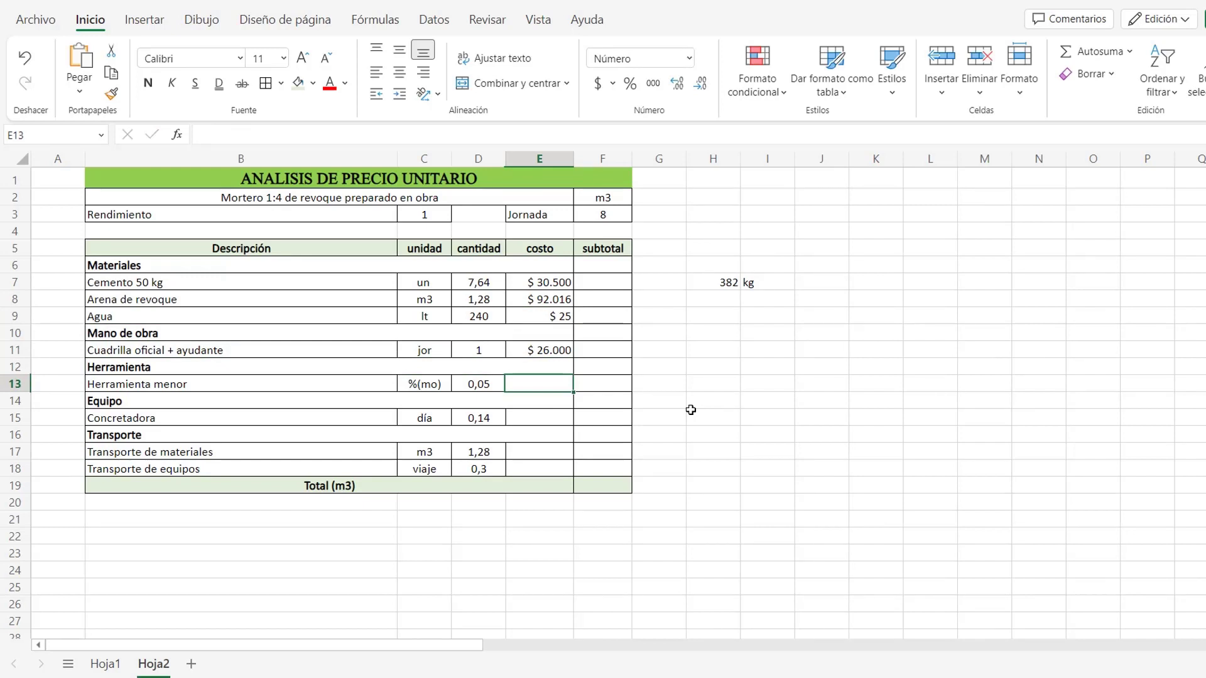
text(=)
click(614, 330)
key(Return)
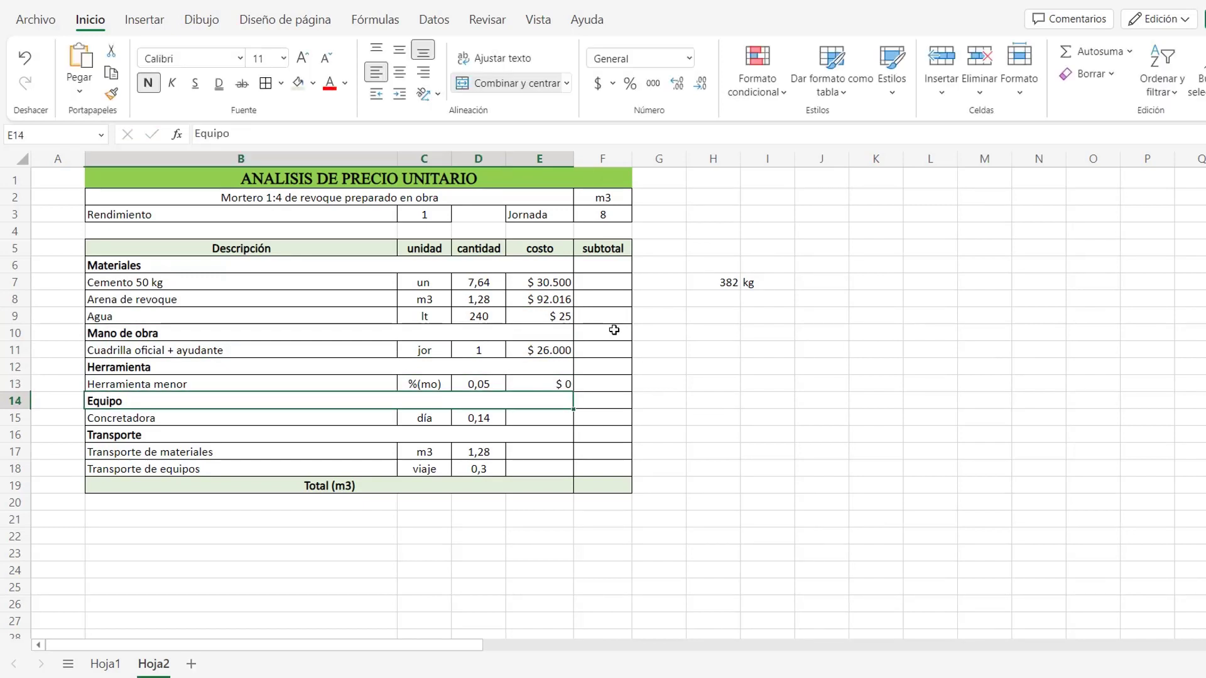
Step: Enter the costs 28000 for Concretadora, 10000 for Transporte de materiales and 15000 for Transporte de equipos in column E
click(560, 418)
text(28000)
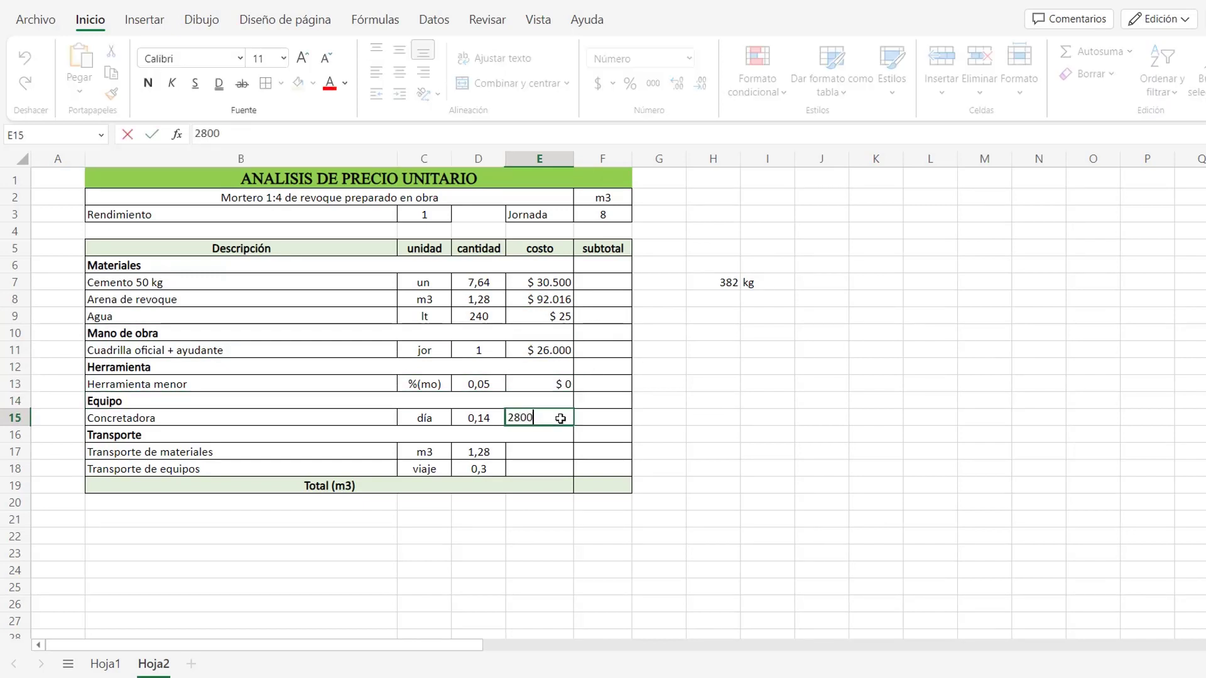
click(553, 454)
text(10000)
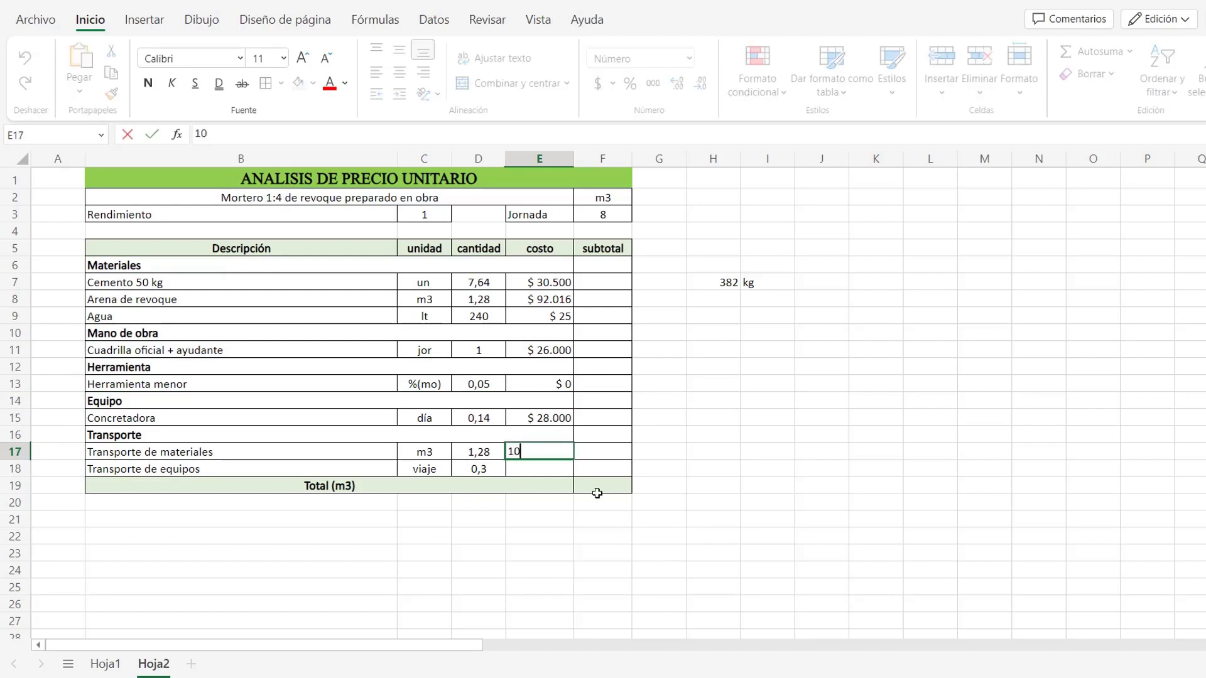
key(Return)
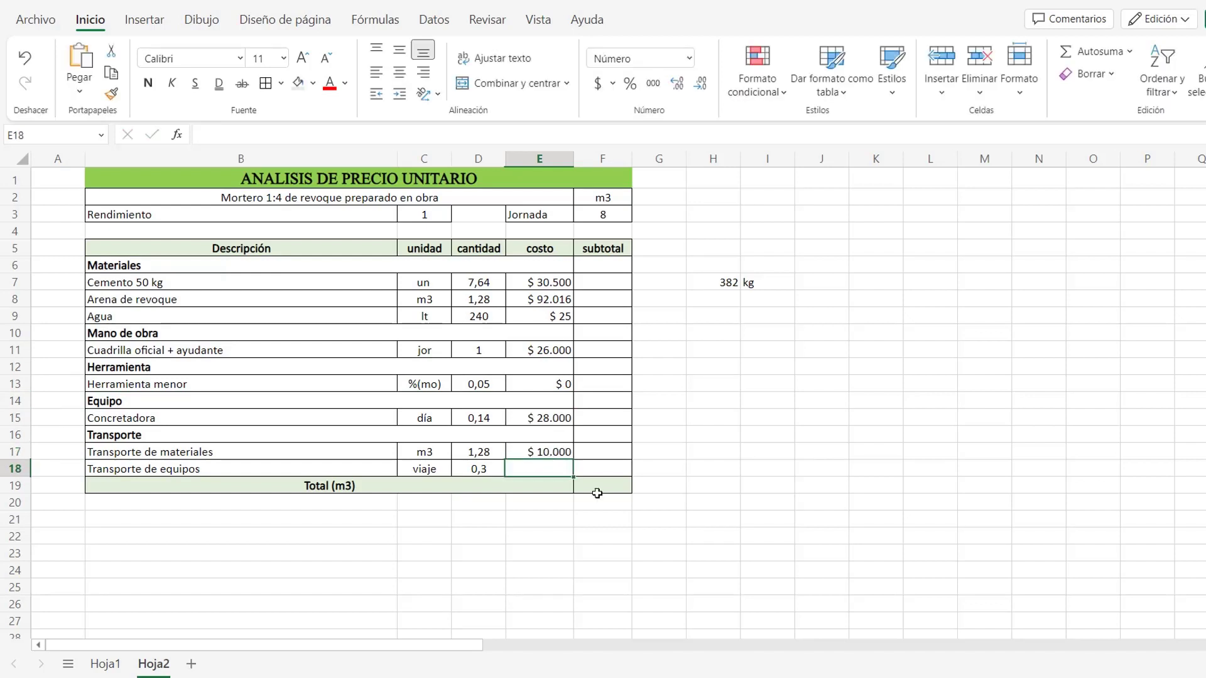
text(15000)
key(Tab)
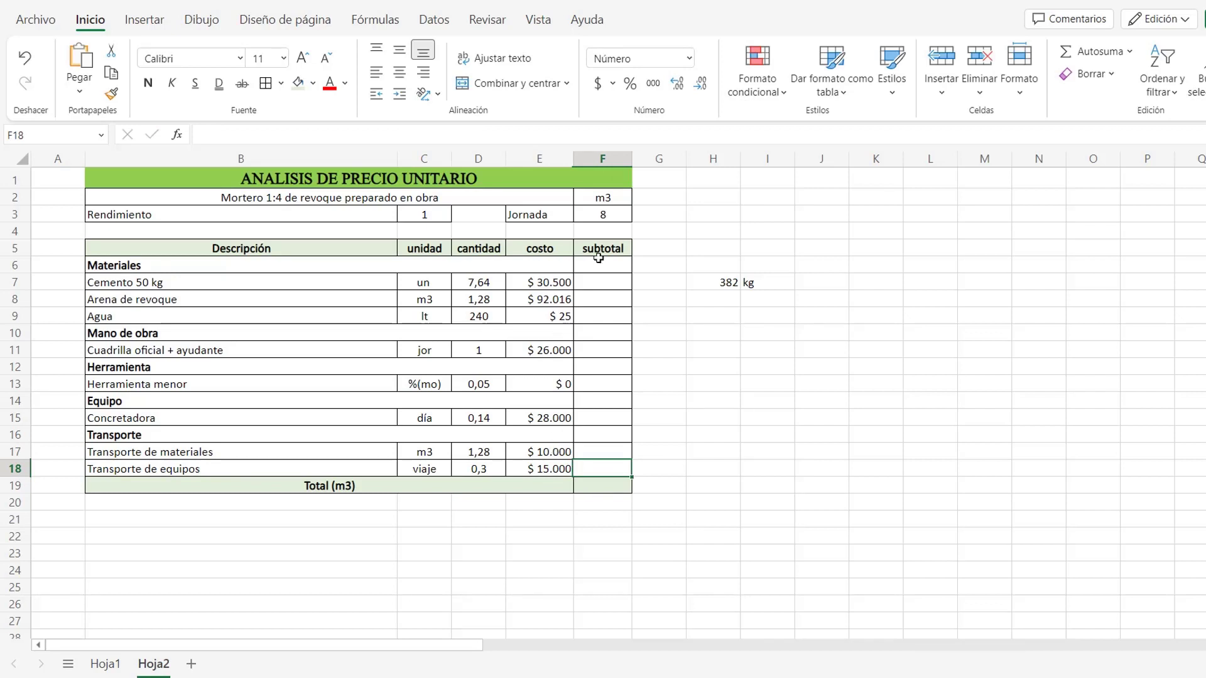
Step: Calculate the cement subtotal in F7 with =D7*E7 and fill the formula down through F9
click(612, 279)
text(=)
click(482, 281)
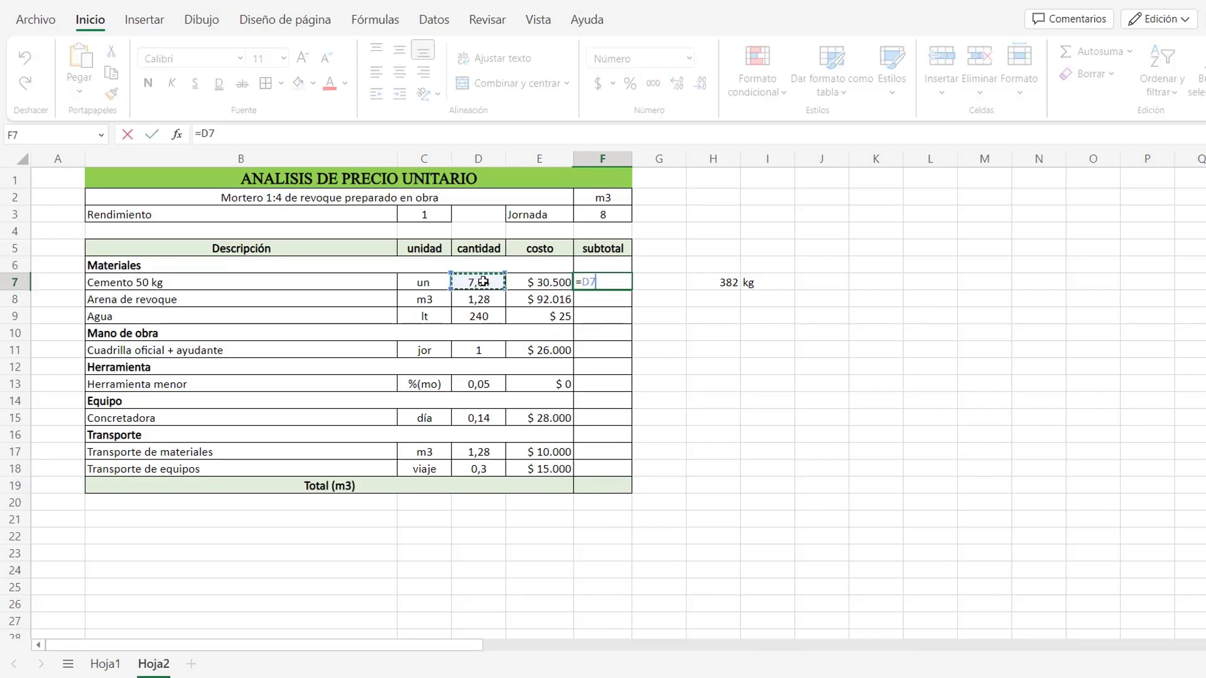
text(*)
click(524, 279)
key(ctrl+Return)
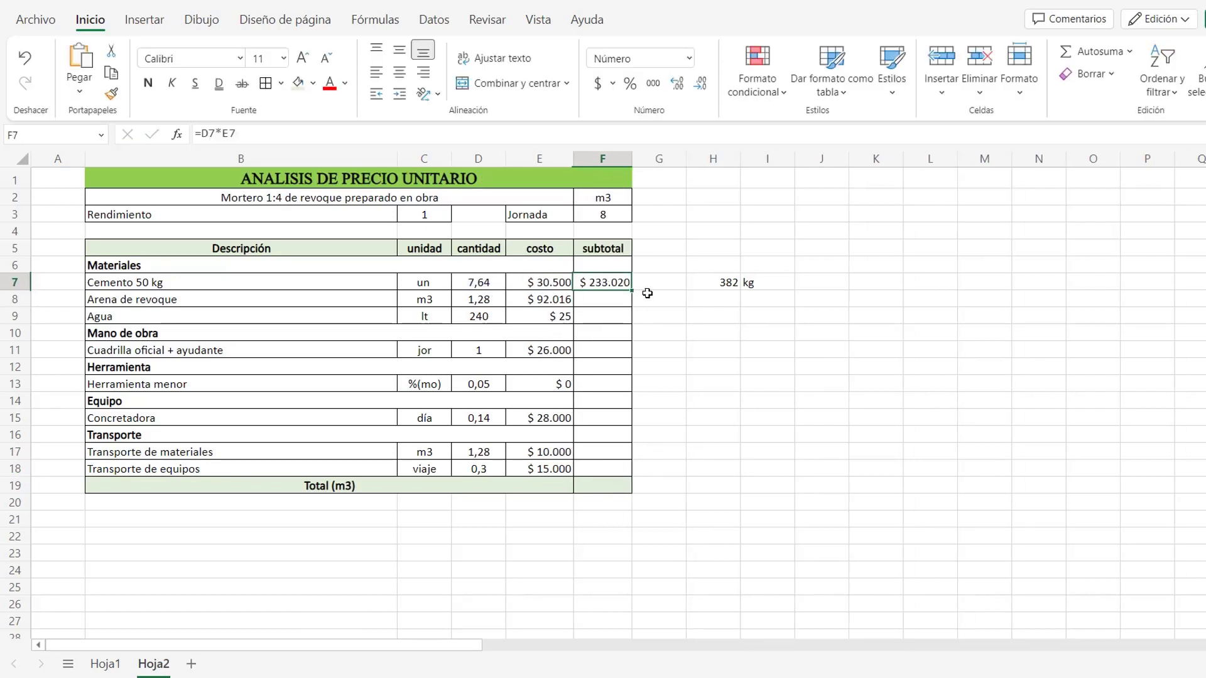
drag(629, 290, 636, 312)
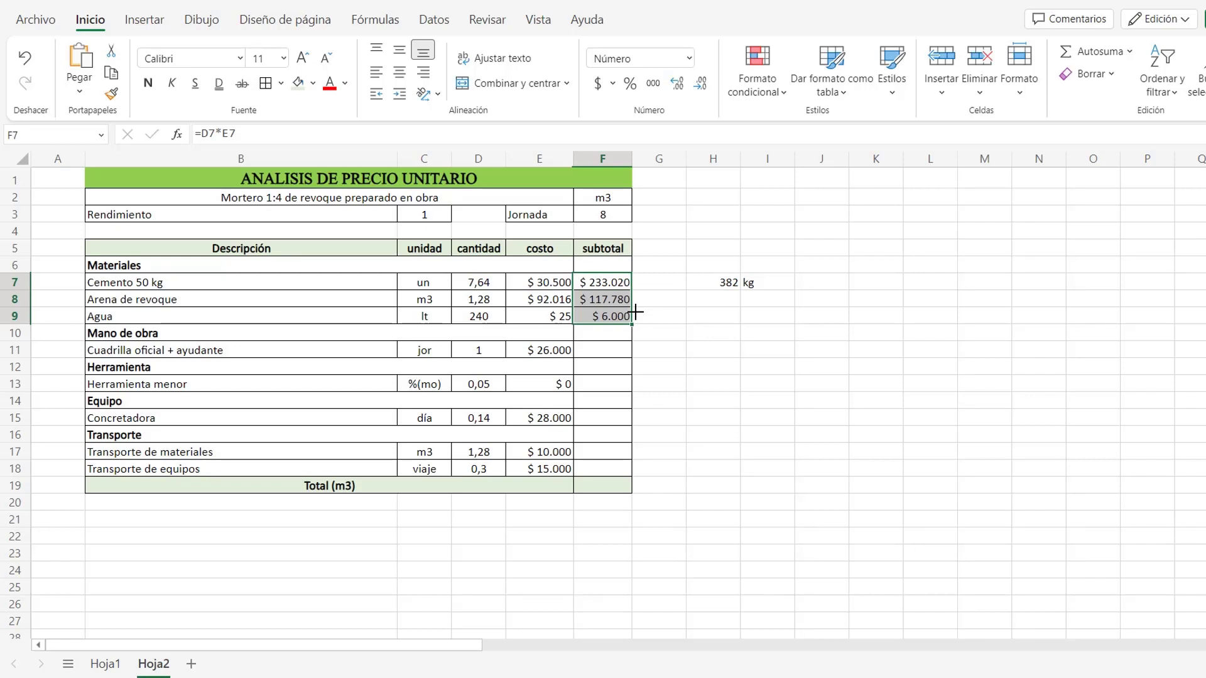
Step: Total the Materiales subtotals F7:F9 in F6 with the SUMA function, formatted as currency without decimals
click(617, 267)
text(=su)
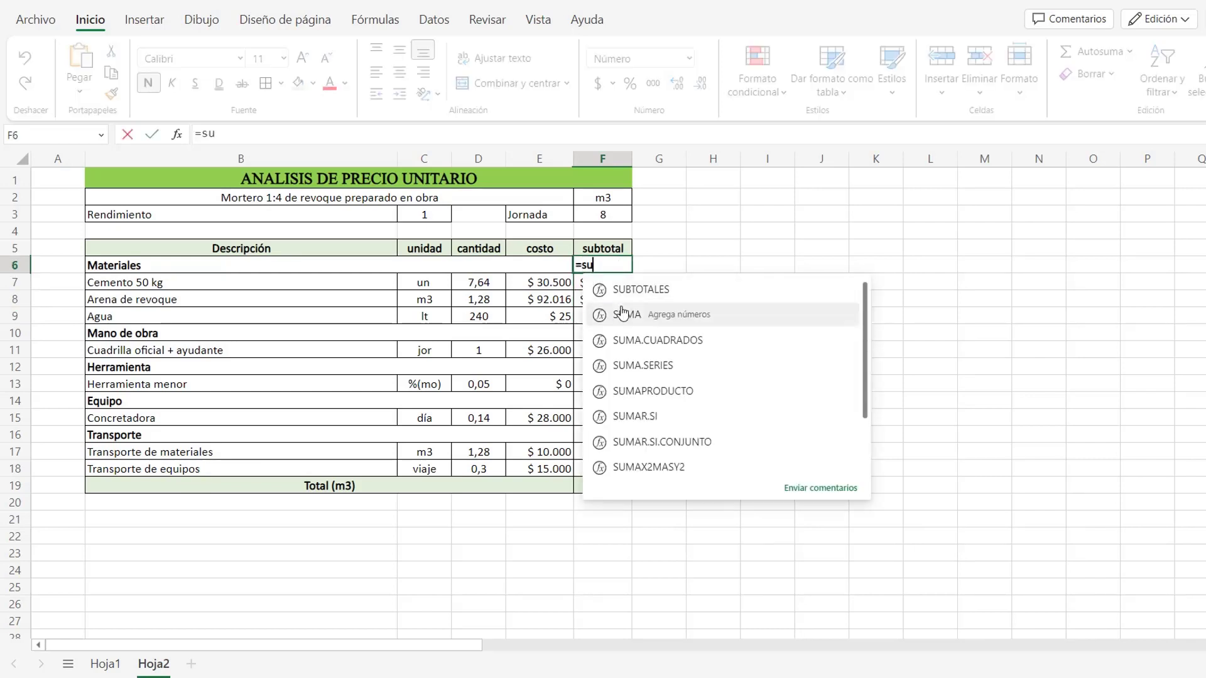
click(621, 314)
drag(584, 284, 584, 318)
key(Return)
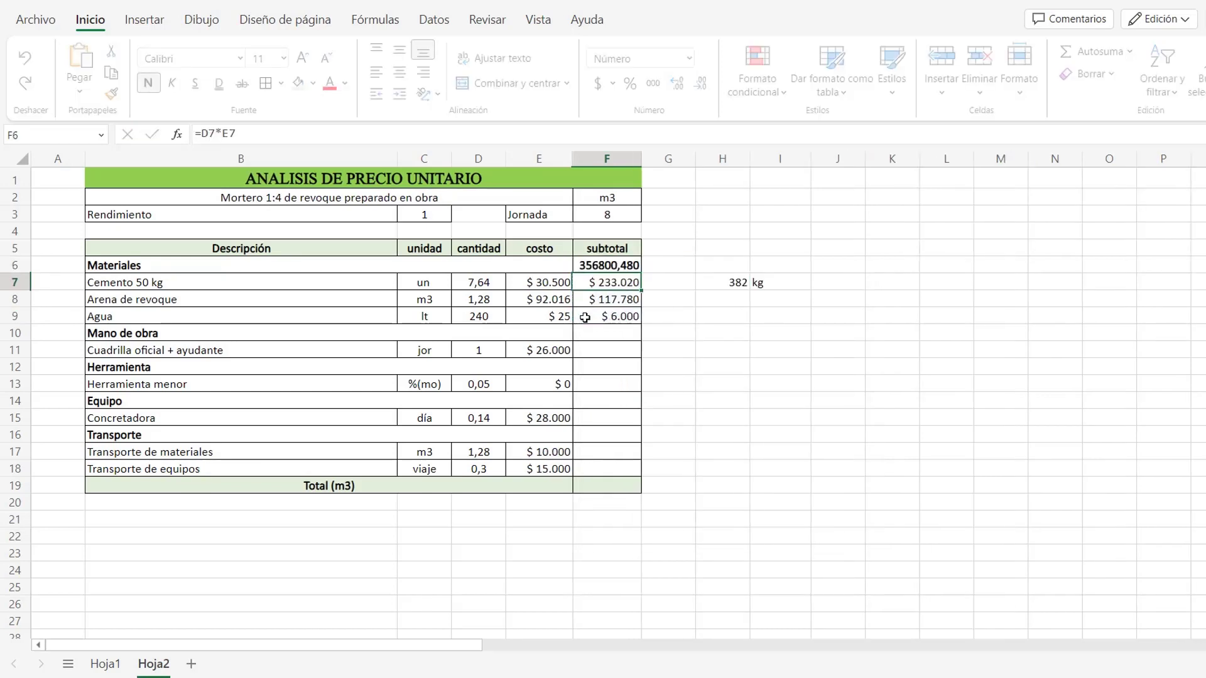
Step: Calculate the Cuadrilla oficial + ayudante subtotal in F11 with =D11*E11
click(619, 349)
text(=)
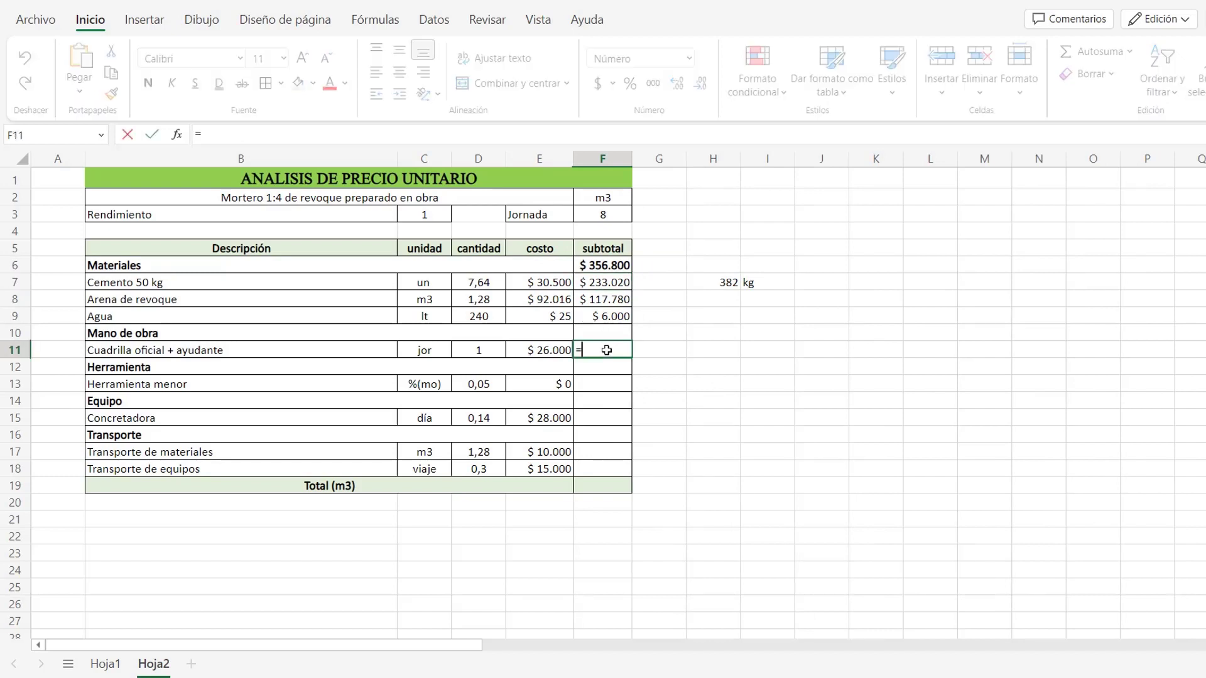
click(482, 349)
text(*)
click(544, 350)
key(Return)
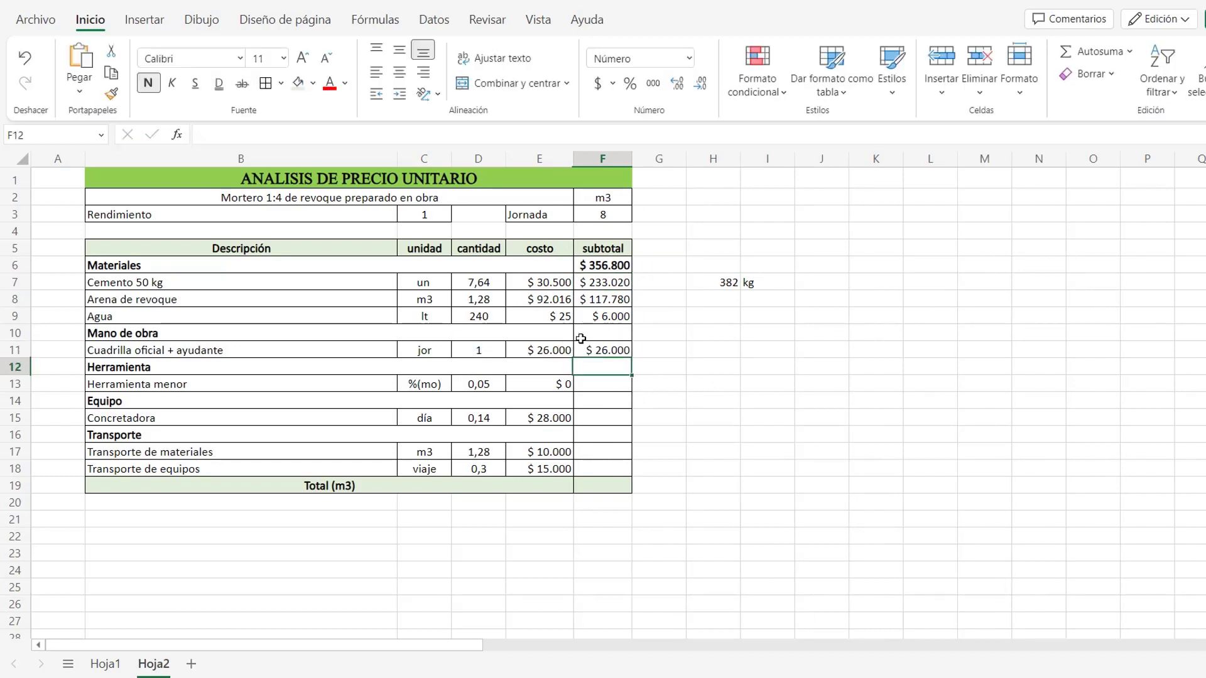
Step: Set the Mano de obra subtotal in F10 equal to F11
click(581, 339)
text(=)
key(Down)
Step: Calculate the Herramienta menor subtotal in F13 with =D13*E13
click(621, 383)
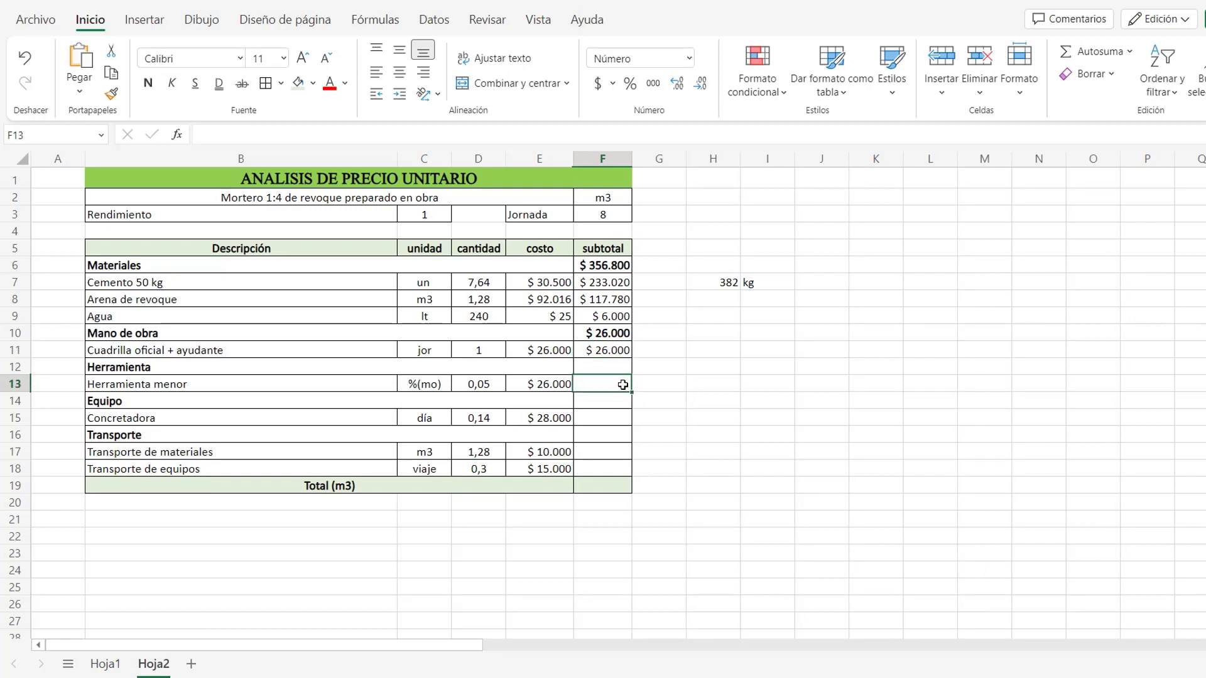
text(=)
key(Left)
key(Left)
text(*)
key(Left)
key(Return)
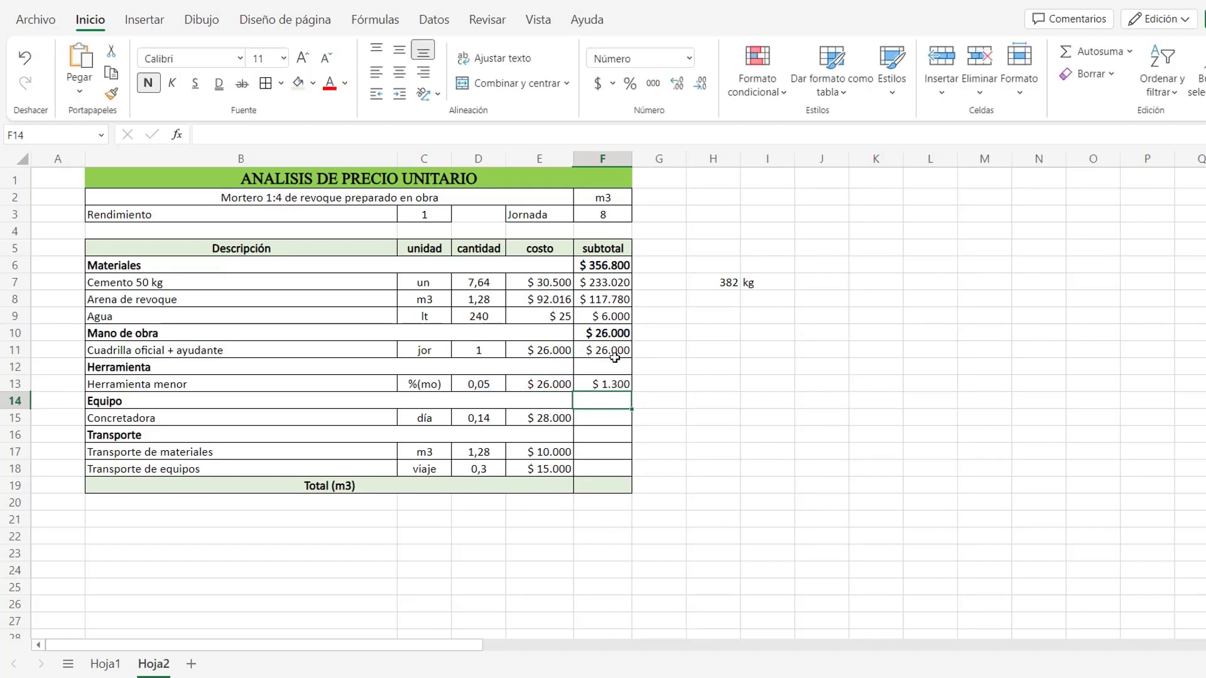
Step: Set the Herramienta subtotal in F12 equal to F13
click(618, 366)
text(=)
key(Down)
key(Return)
click(619, 418)
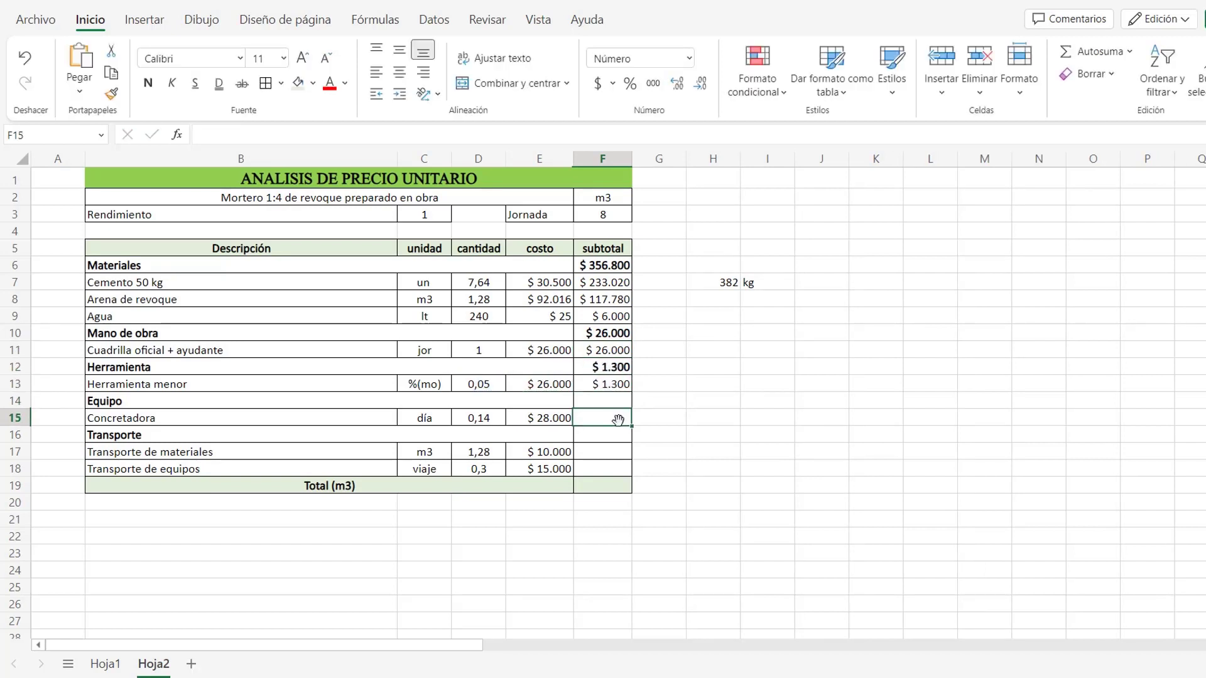
Step: Calculate the Concretadora subtotal in F15 with =D15*E15
text(=)
key(Left)
key(Left)
text(*)
key(Left)
key(Return)
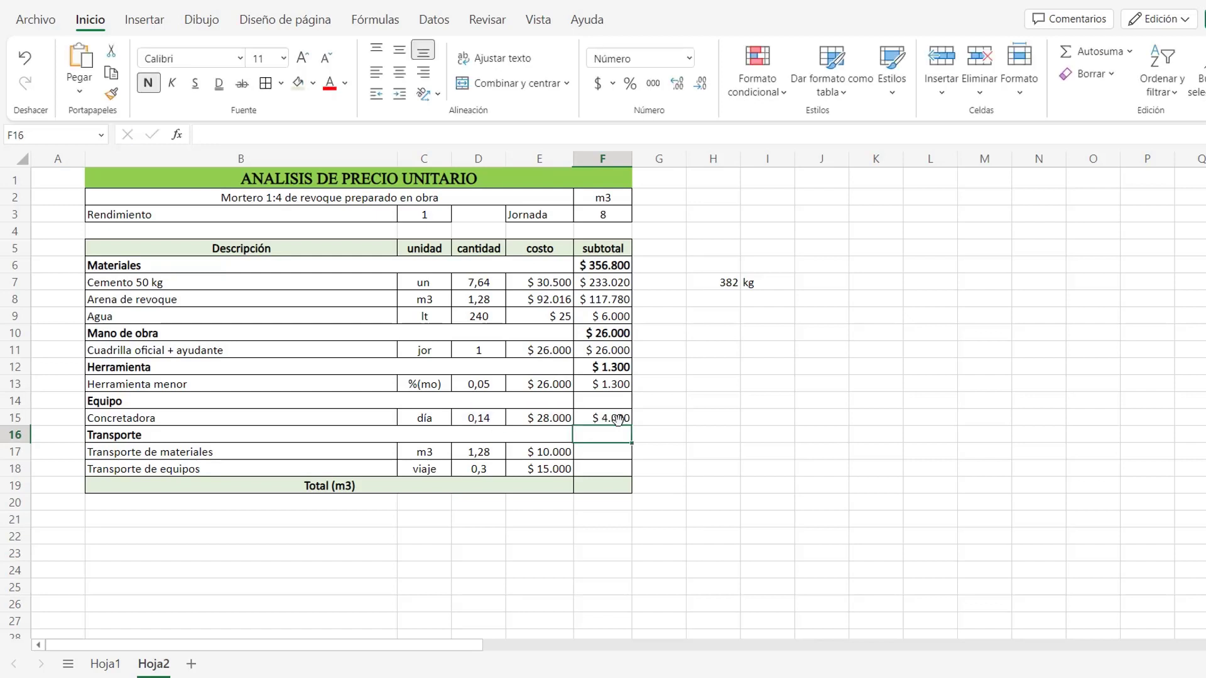
Step: Set the Equipo subtotal in F14 equal to F15
click(615, 402)
text(=)
key(Down)
key(Return)
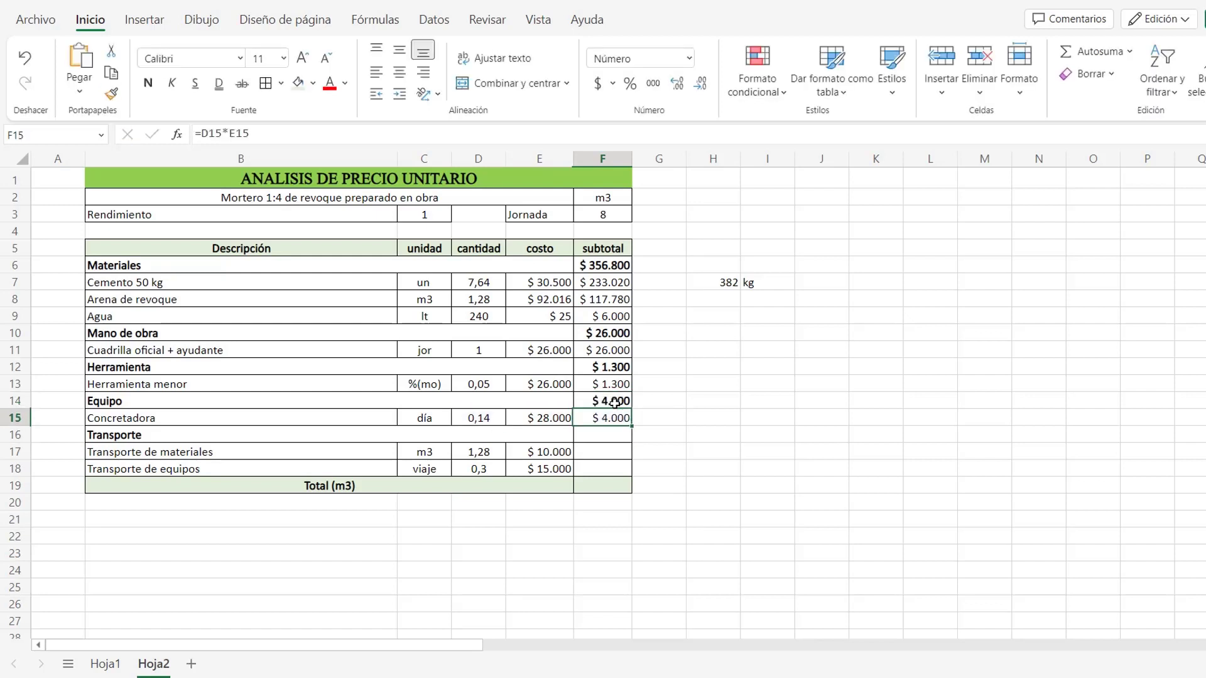
Step: Calculate the Transporte de materiales subtotal in F17 with =D17*E17 and fill the formula down to F18
click(614, 453)
text(=)
key(Left)
key(Left)
text(*)
key(Left)
key(Return)
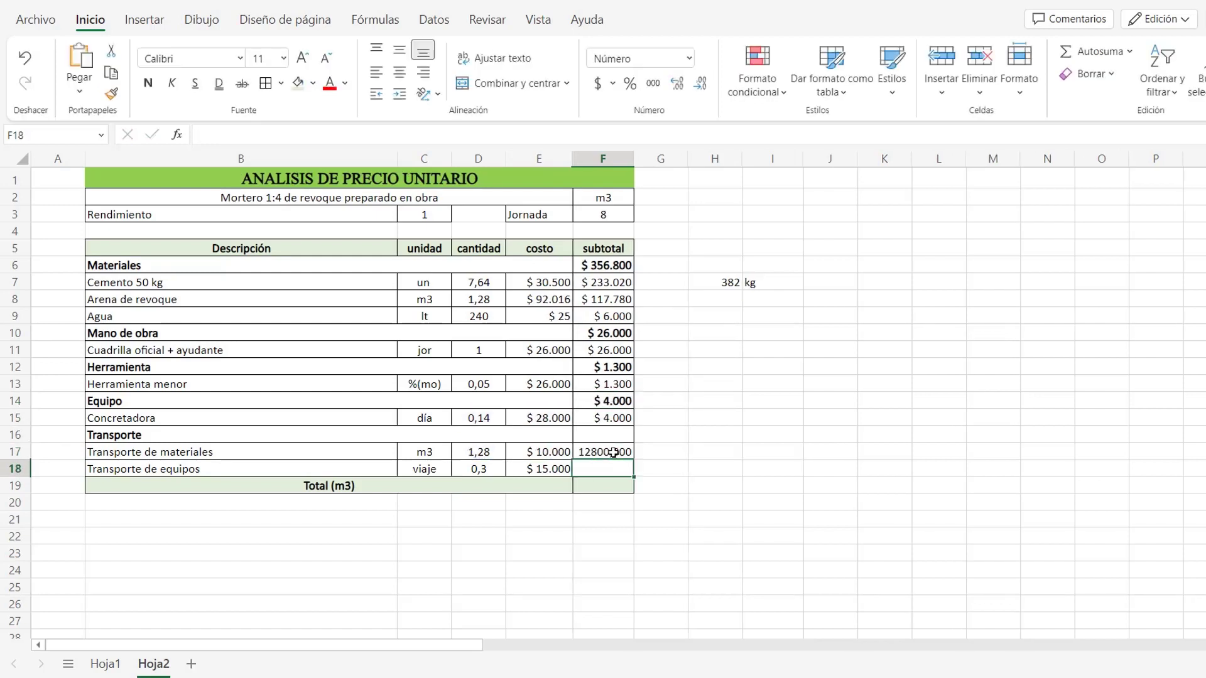
click(614, 453)
drag(633, 460, 631, 476)
Step: Sum both transport lines in the Transporte subtotal in F16 with =F17+F18
click(620, 435)
text(=)
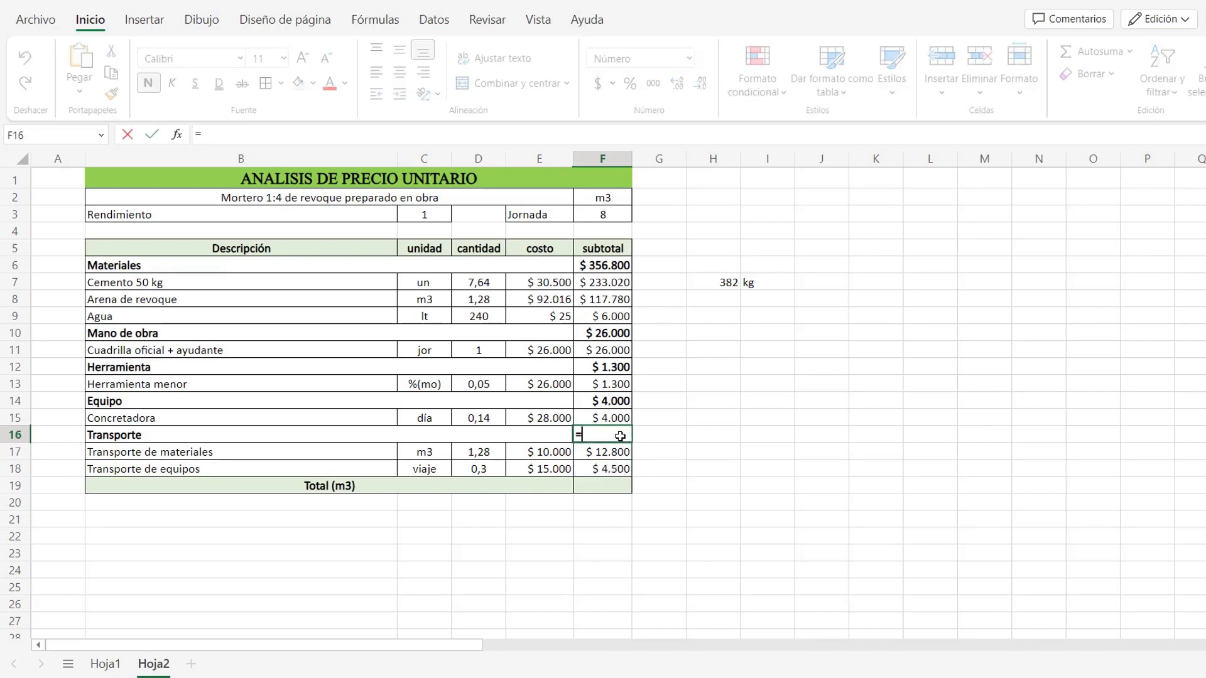
key(Down)
text(+)
key(Down)
key(Down)
key(Return)
Step: Calculate the Total (m3) in F19 with =F6+F10+F12+F14+F16 and make it bold
key(Down)
key(Down)
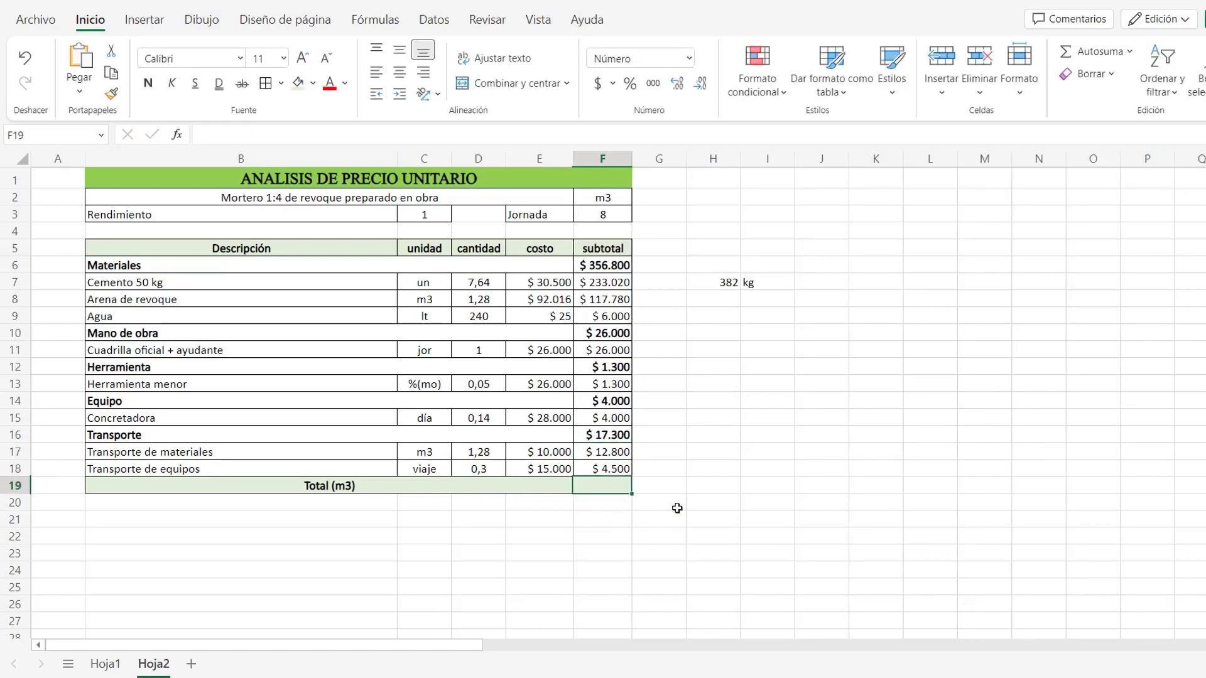
text(=)
click(615, 265)
text(+)
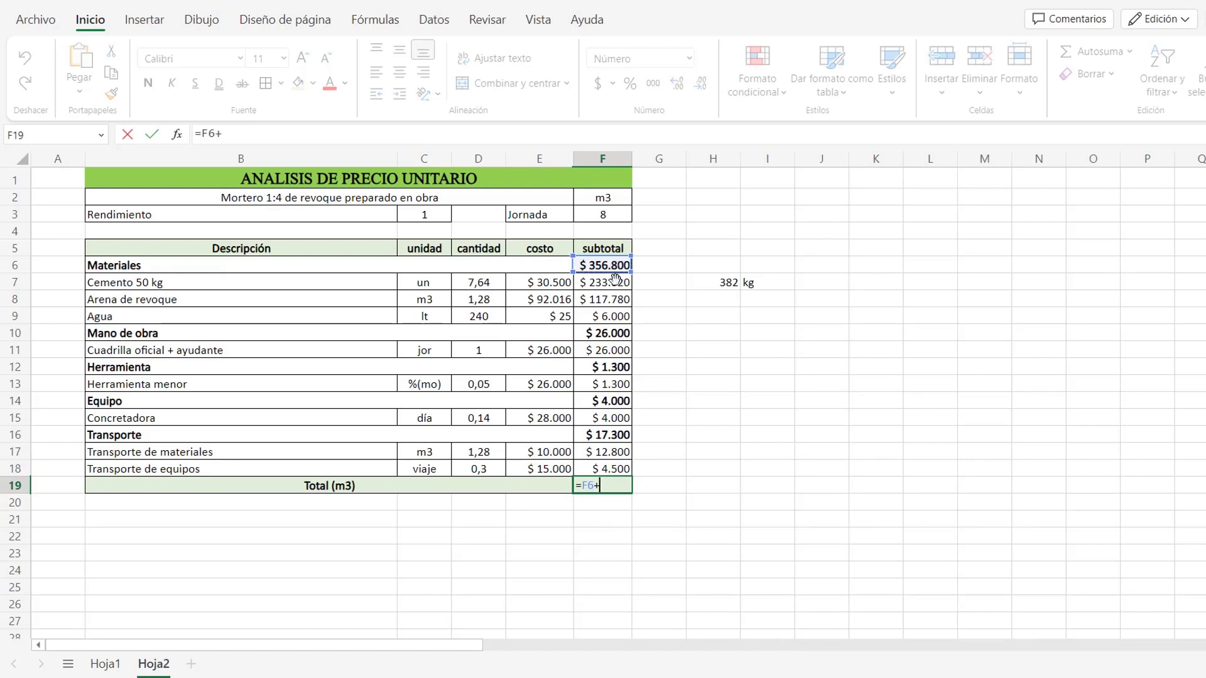
click(611, 332)
text(+)
click(616, 368)
text(+)
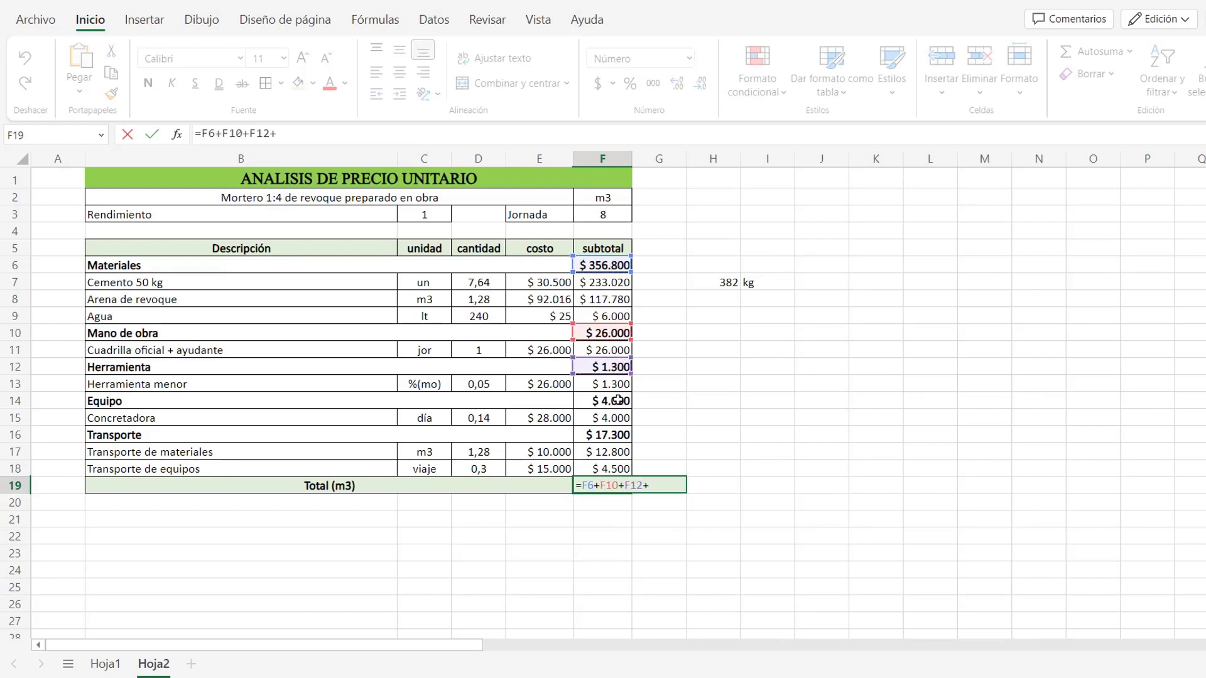
click(619, 400)
text(+)
click(613, 434)
key(Return)
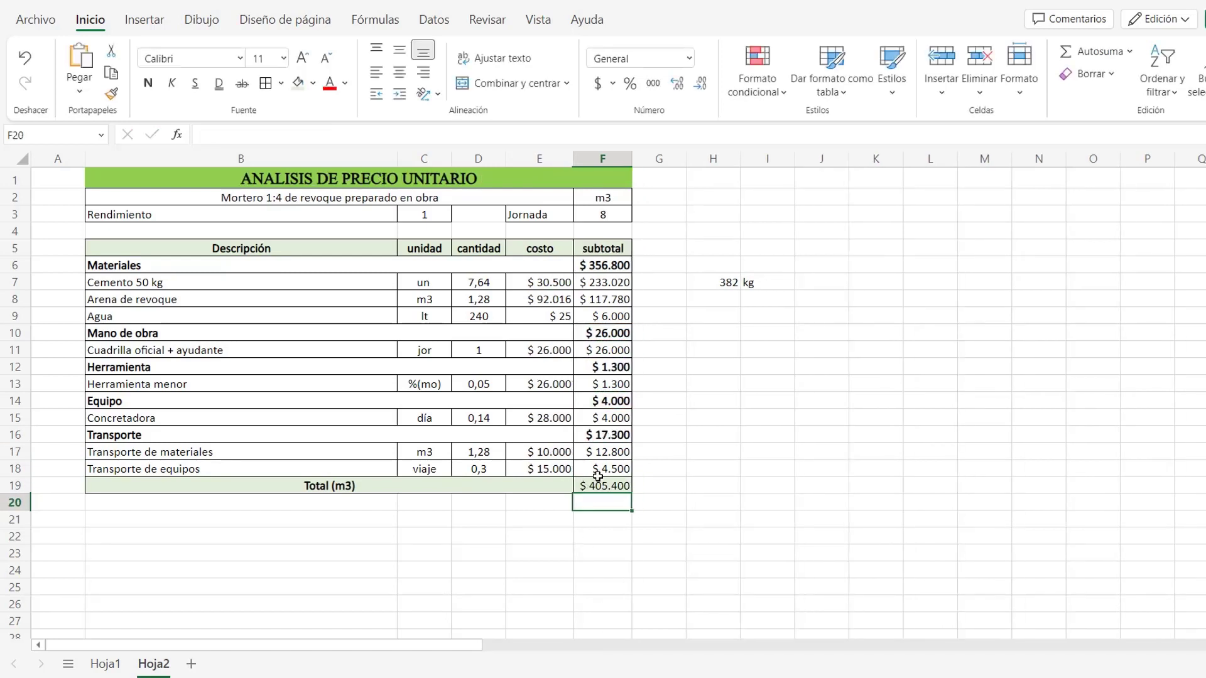
click(597, 481)
click(653, 402)
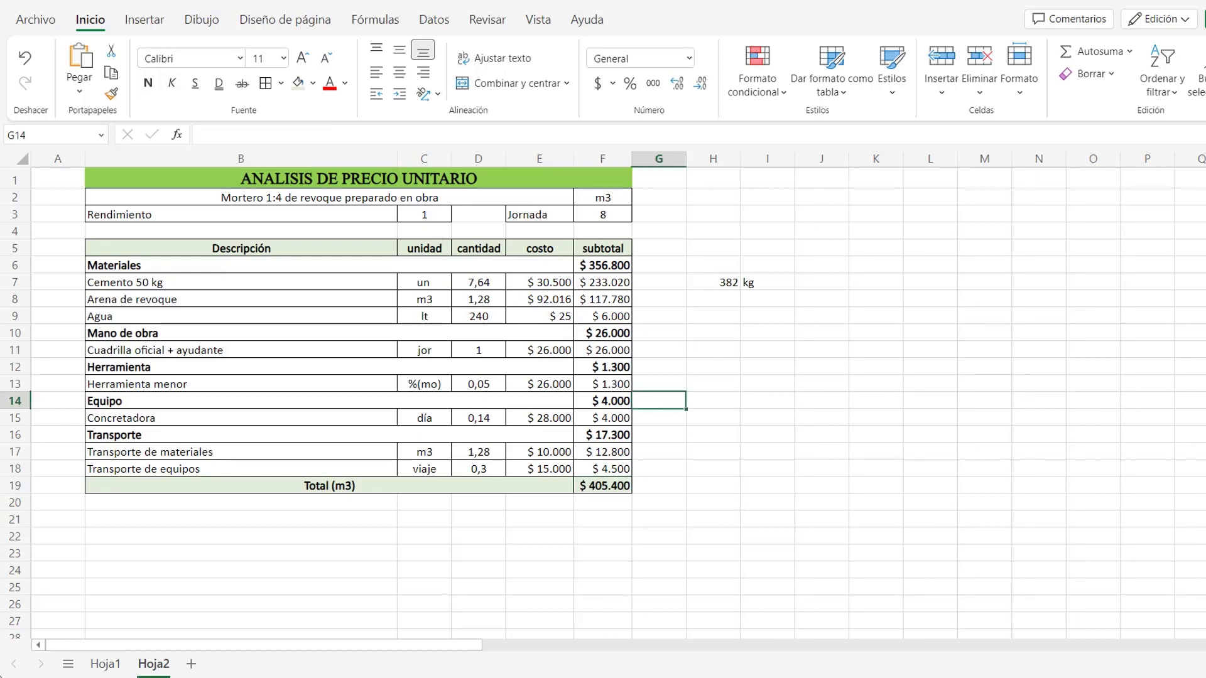
Step: Link the mortar cost in E7 of Hoja1 to the mortar total with =Hoja2!F19
click(105, 663)
click(590, 282)
text(=)
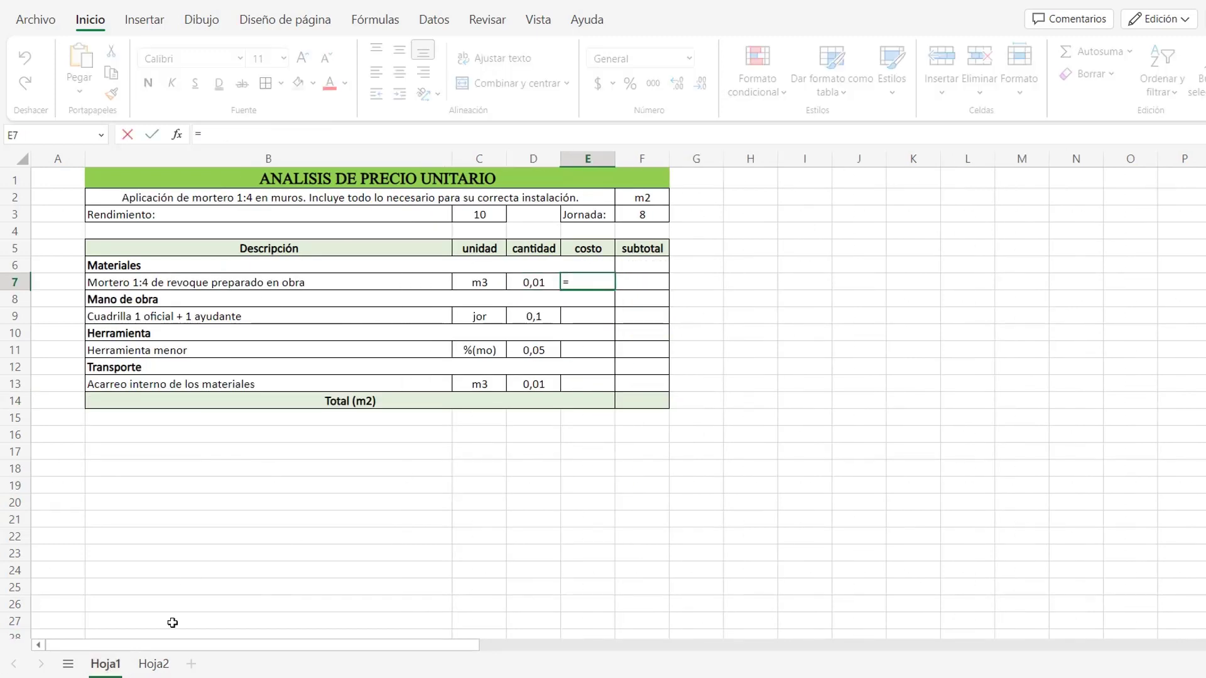
click(153, 664)
click(602, 484)
key(Return)
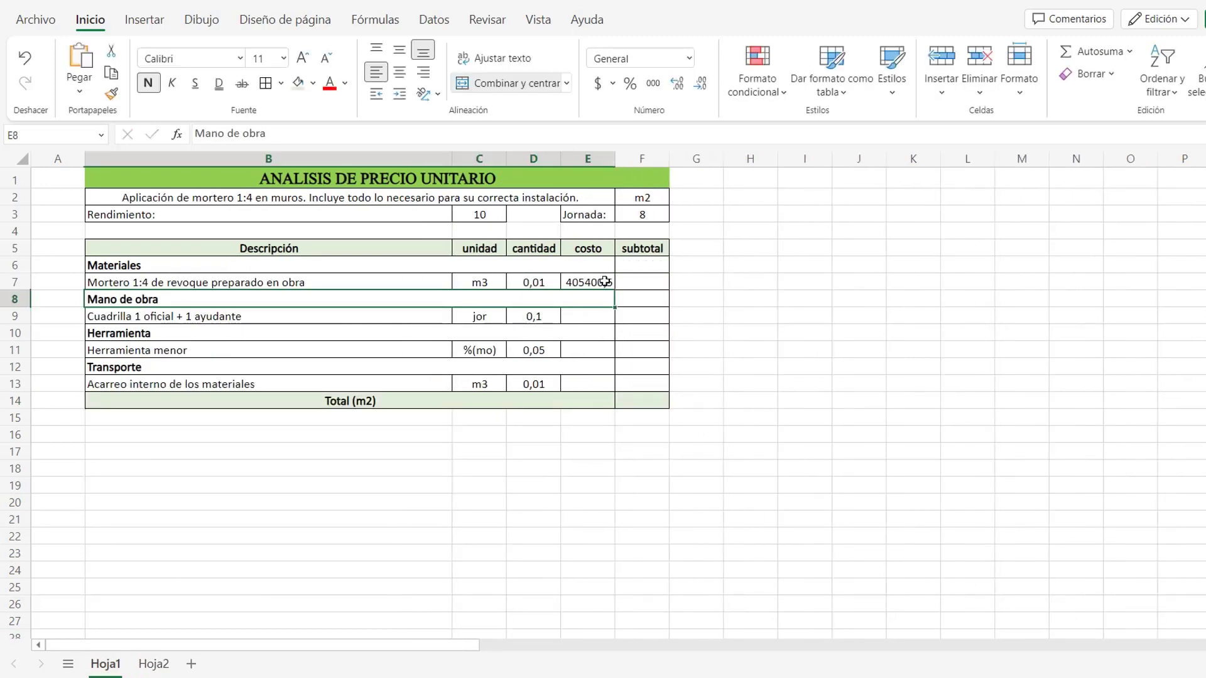
Step: Format the mortar cost in E7 as currency without decimals
click(604, 282)
click(689, 58)
click(624, 148)
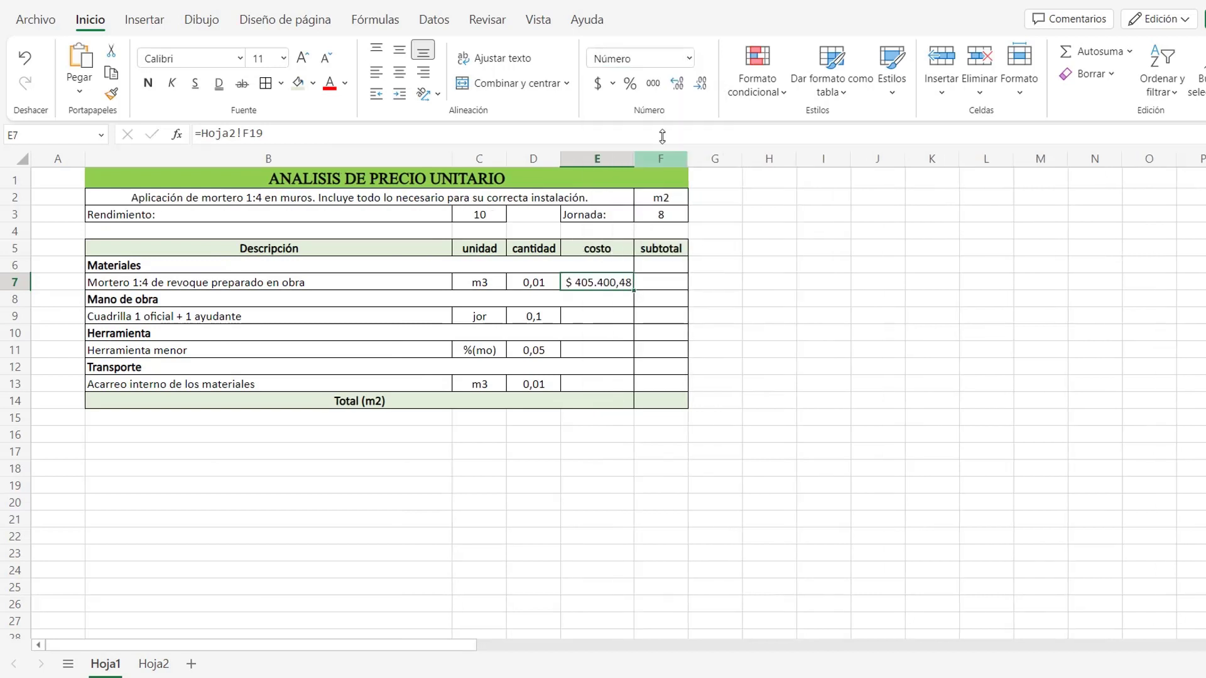
click(699, 83)
click(699, 83)
Step: Enter 205930 as the Cuadrilla cost in E9 and link the Herramienta menor cost in E11 to the Mano de obra subtotal in F8
click(619, 318)
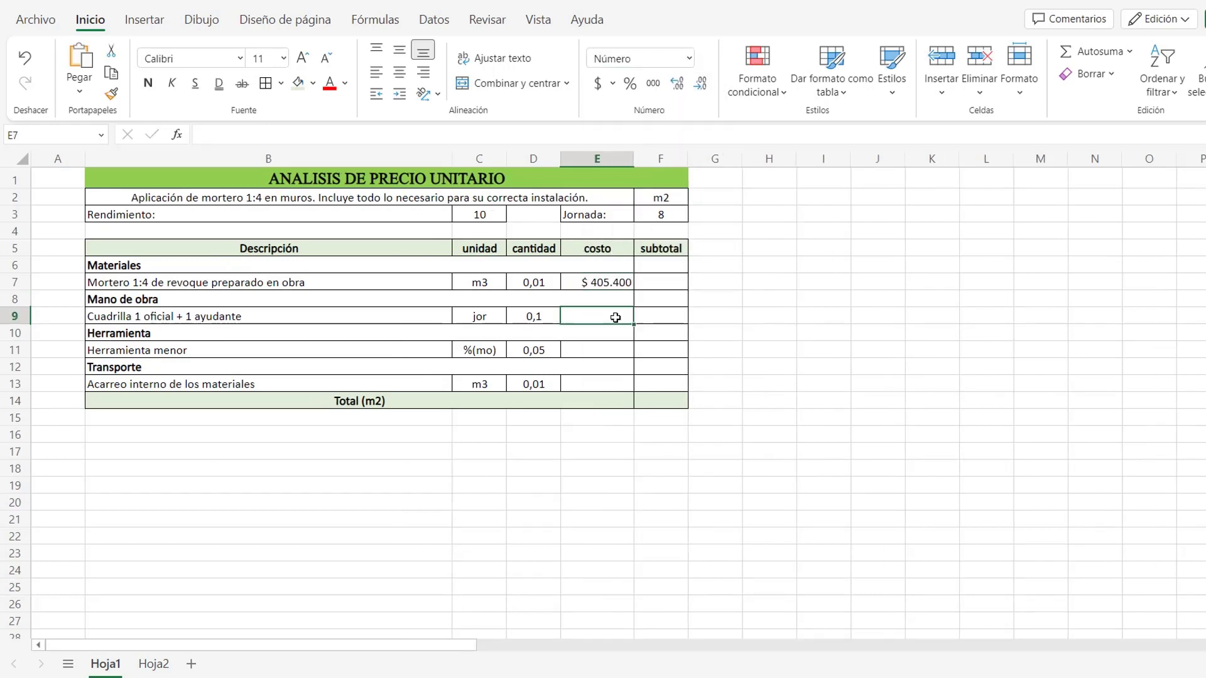
text(205.930)
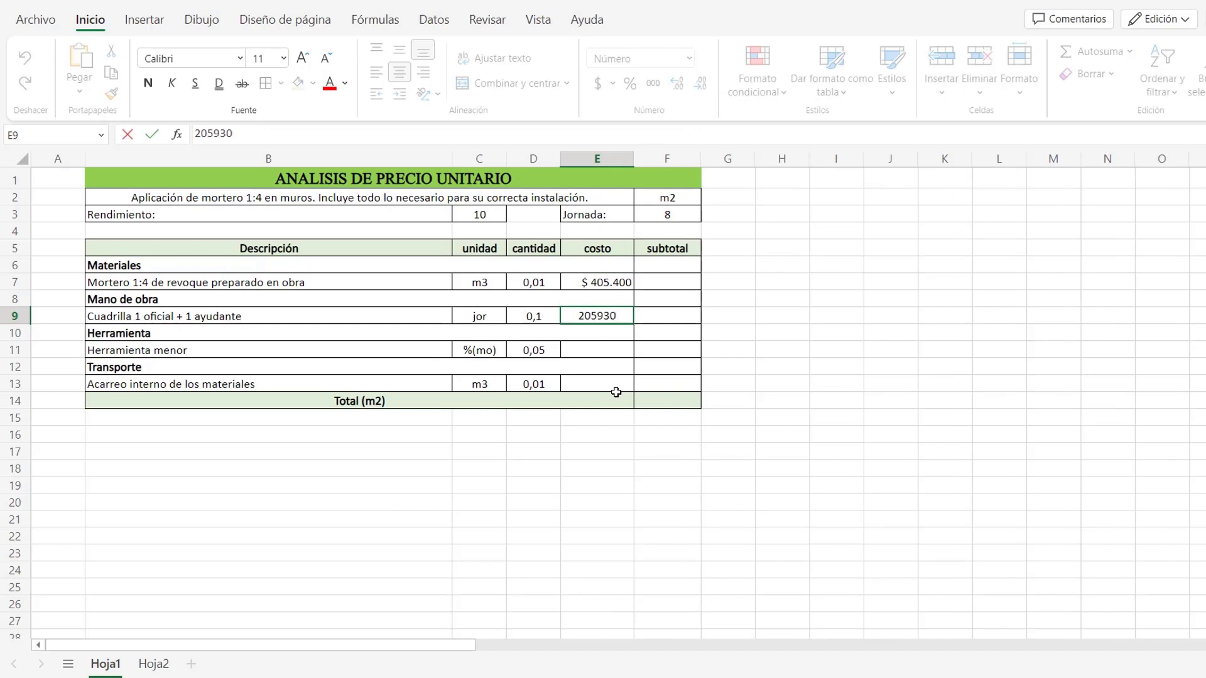
click(616, 395)
click(613, 349)
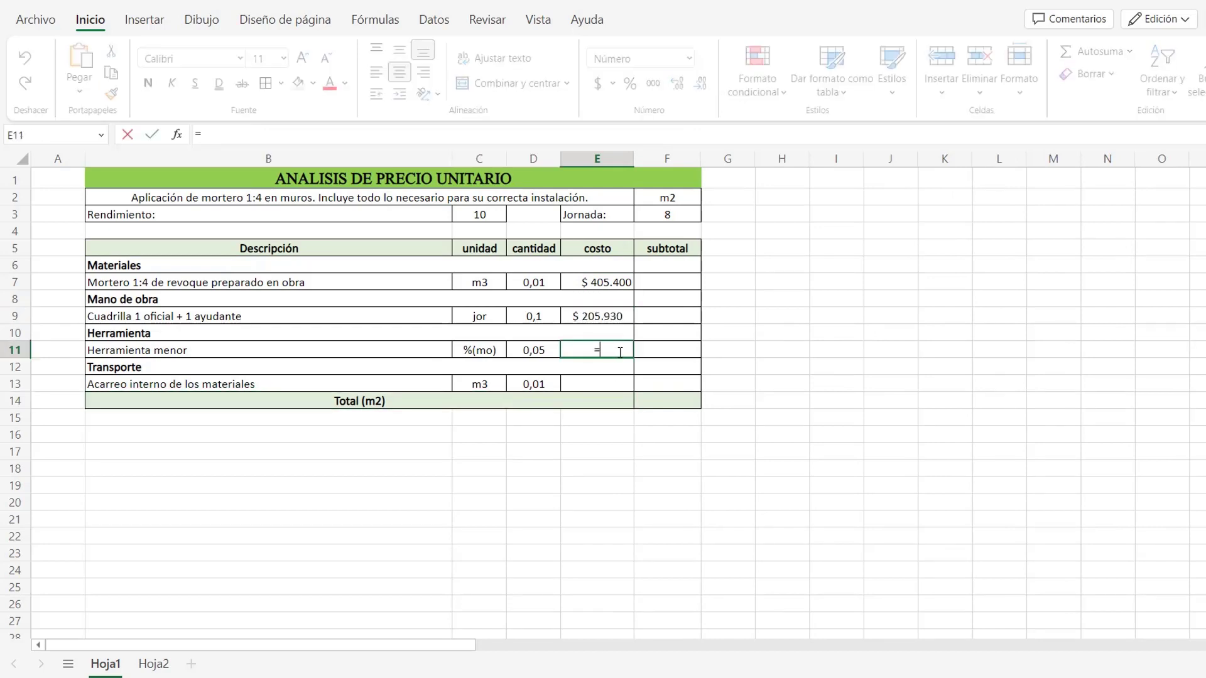
click(677, 310)
key(Return)
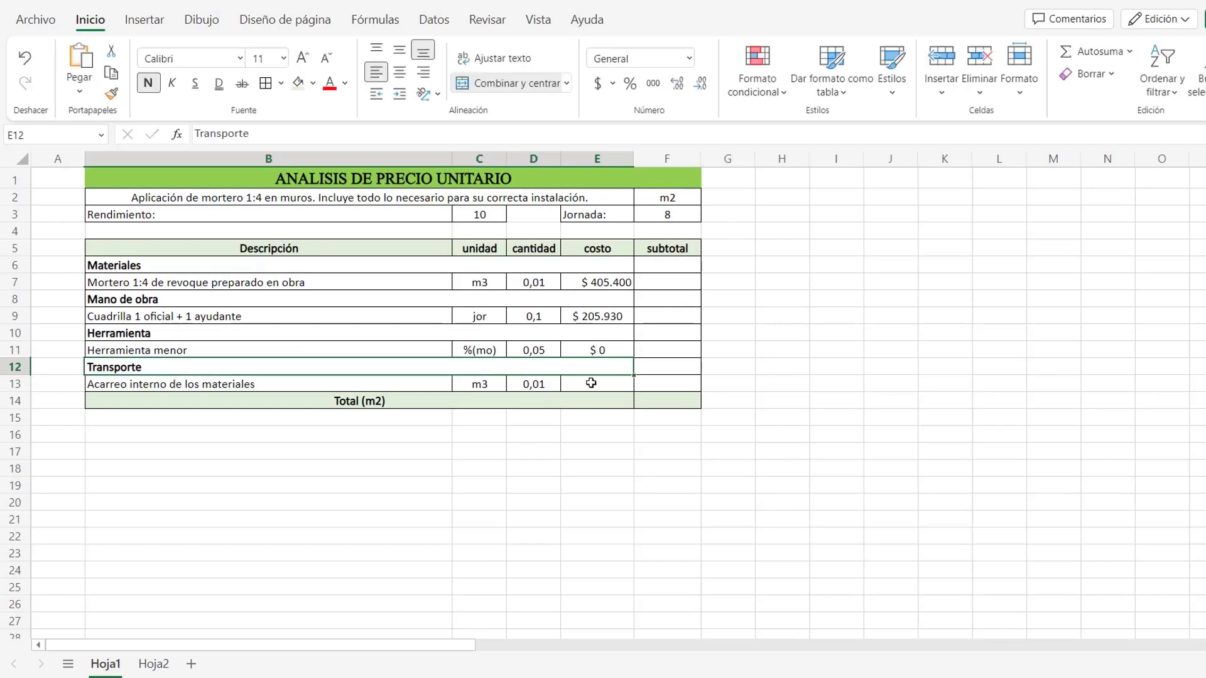
Step: Enter 15000 as the cost of Acarreo interno de los materiales in E13
click(591, 383)
text(15000)
click(654, 425)
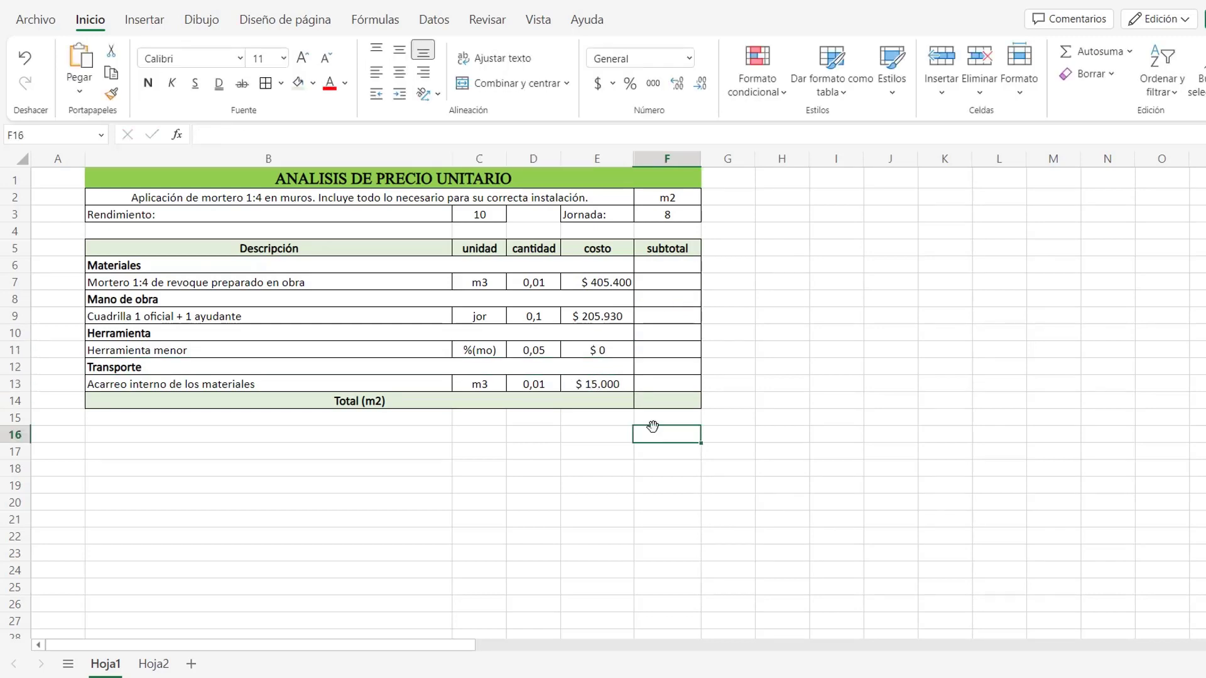
Step: Calculate the mortar subtotal in F7 with =D7*E7
click(659, 281)
text(=)
click(521, 282)
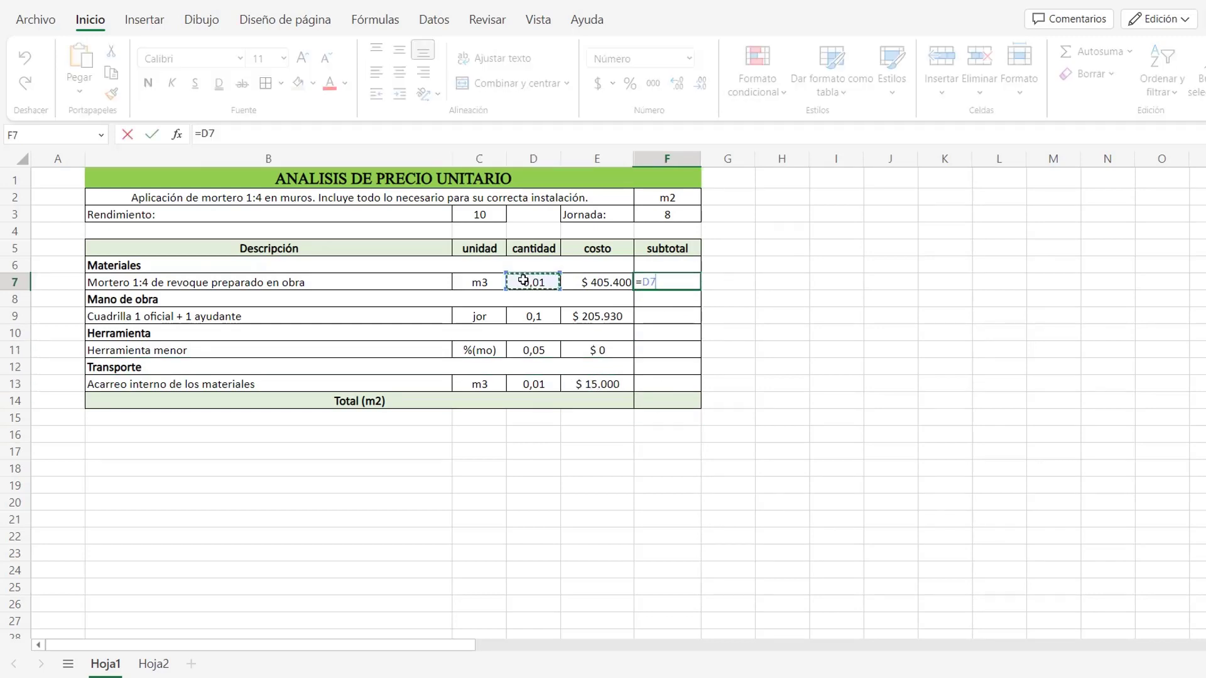
text(*)
click(605, 282)
key(Return)
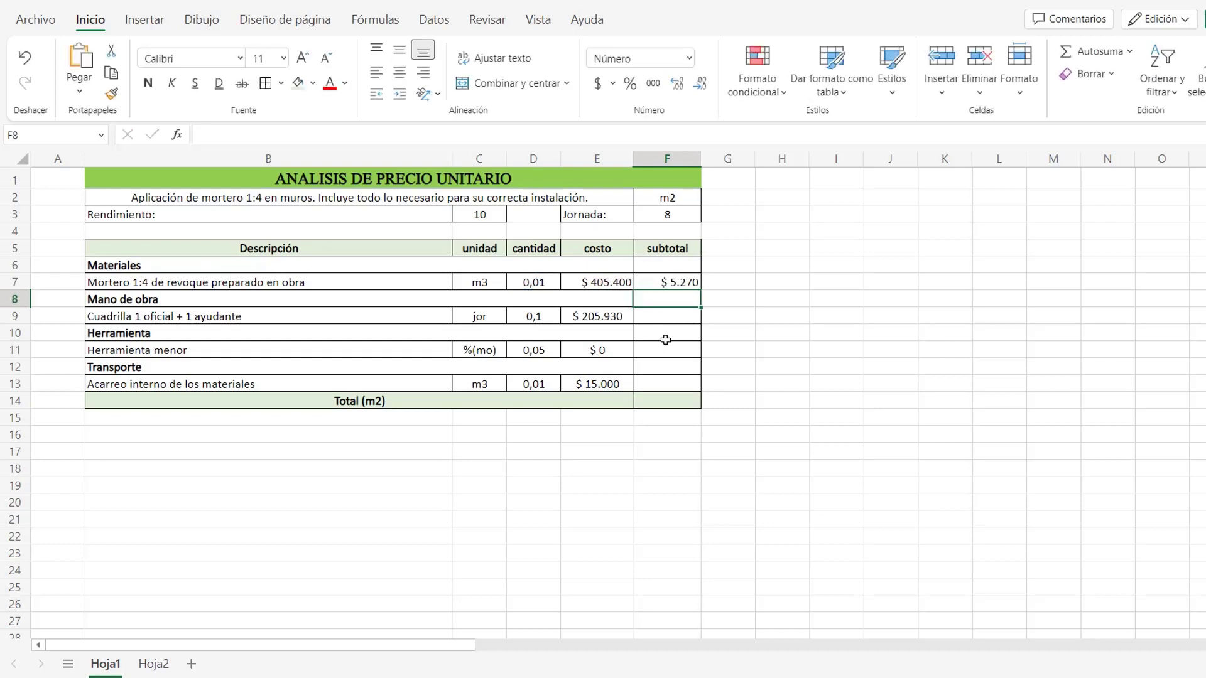
Step: Set the Materiales subtotal in F6 equal to F7
key(Up)
key(Up)
text(=)
key(Down)
key(Return)
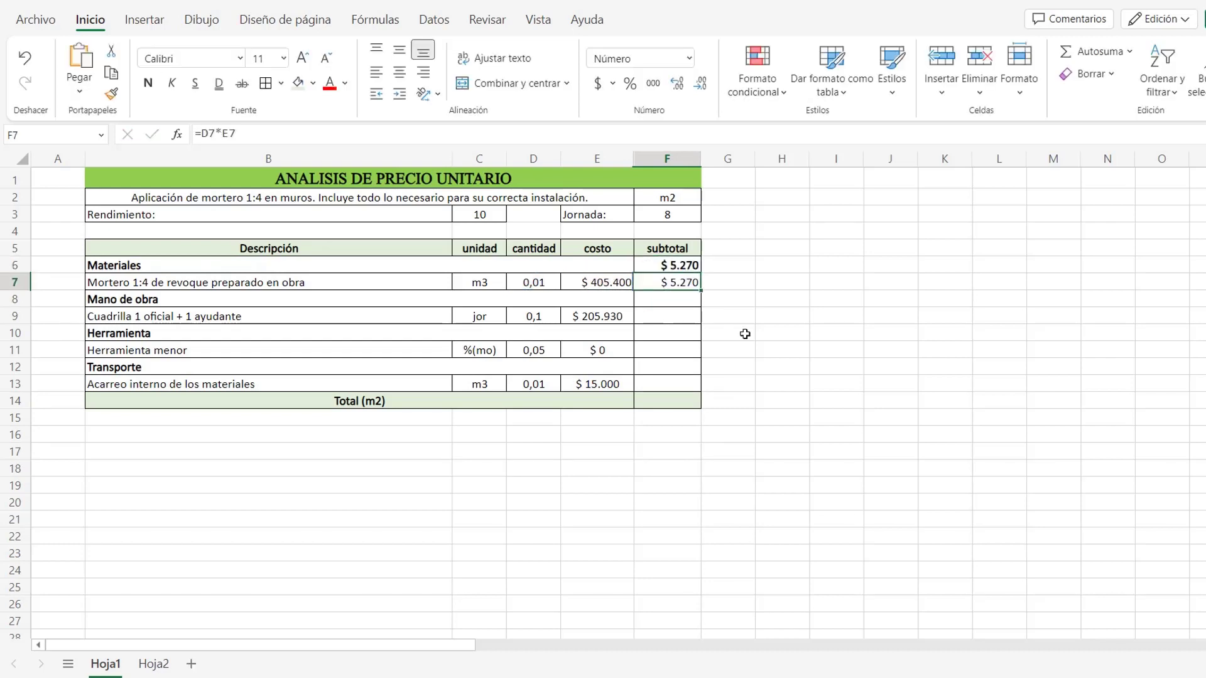
Step: Calculate the Cuadrilla 1 oficial + 1 ayudante subtotal in F9 with =D9*E9
click(677, 314)
text(=)
key(Left)
key(Left)
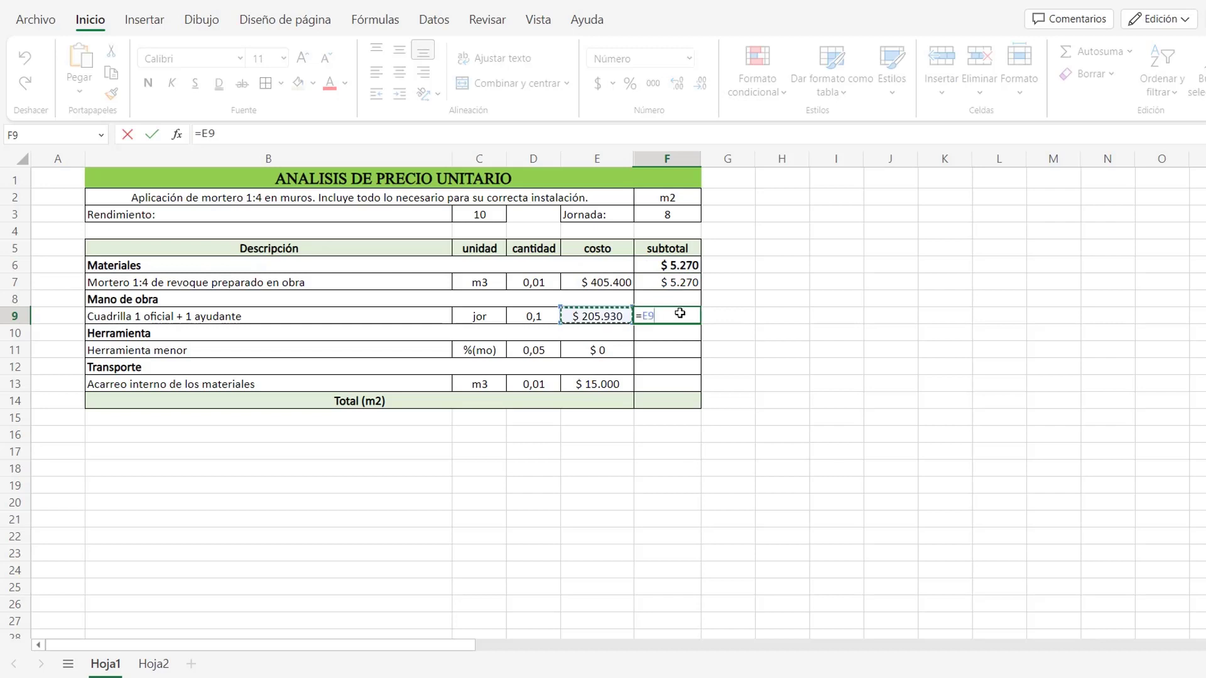
text(*)
key(Left)
key(Return)
Step: Set the Mano de obra subtotal in F8 equal to F9 and make it bold
click(685, 299)
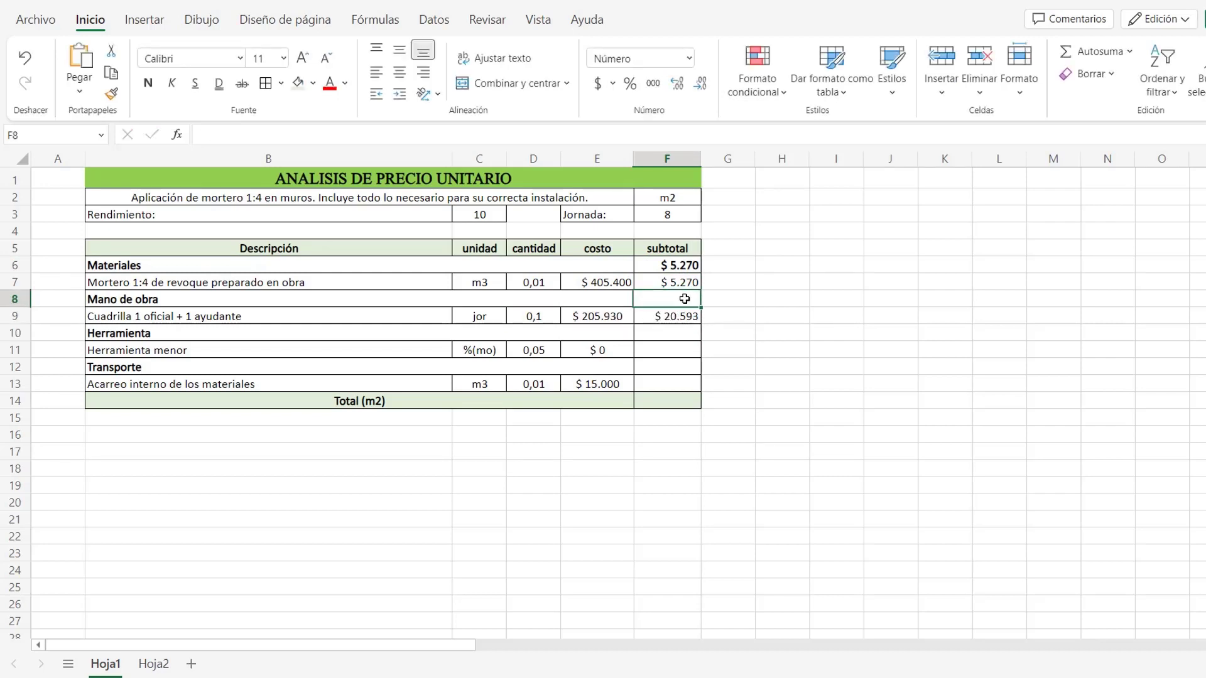
text(=)
key(Down)
key(Return)
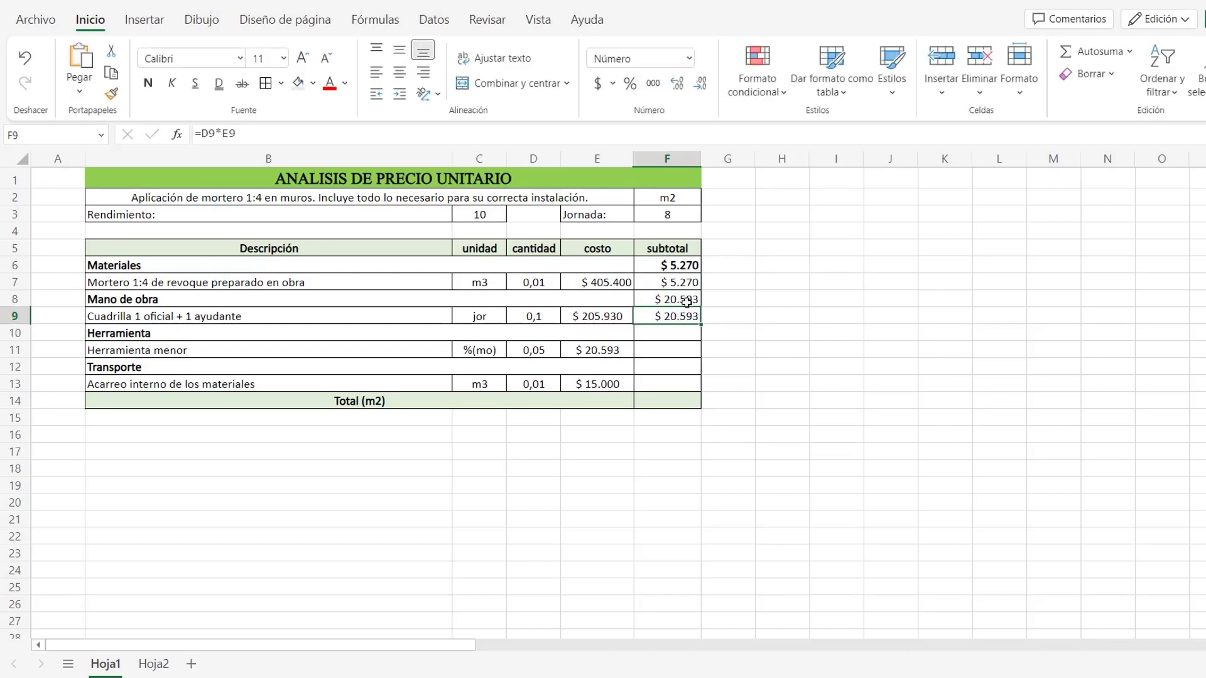
click(686, 302)
key(ctrl+n)
Step: Calculate the Herramienta menor subtotal in F11 with =D11*E11
click(677, 346)
text(=)
key(Left)
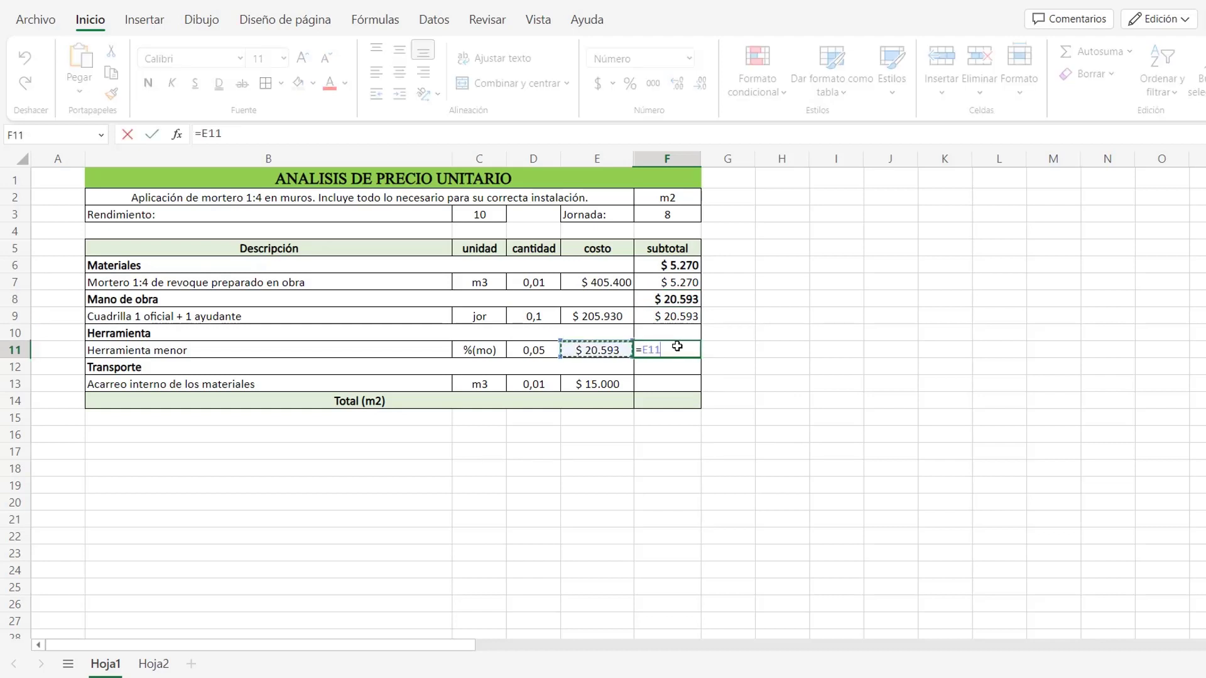
text(*)
key(Left)
key(Left)
key(Return)
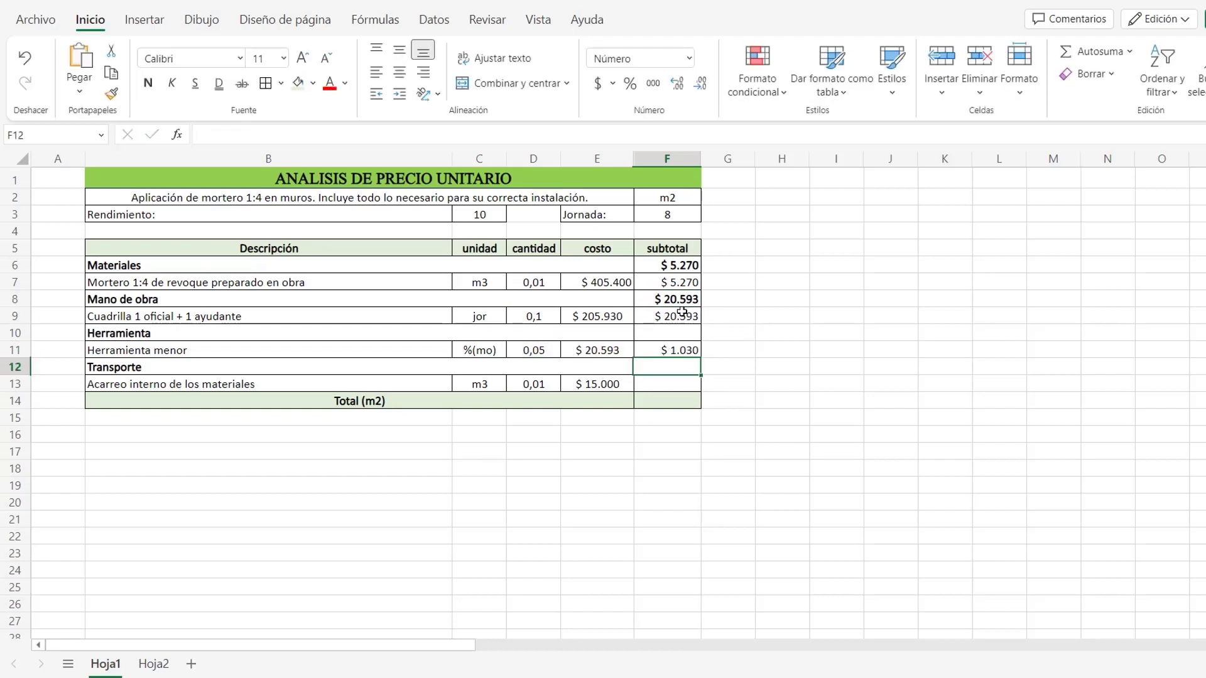
Step: Set the Herramienta subtotal in F10 equal to F11 and make it bold
click(685, 333)
text(=)
key(Down)
key(Return)
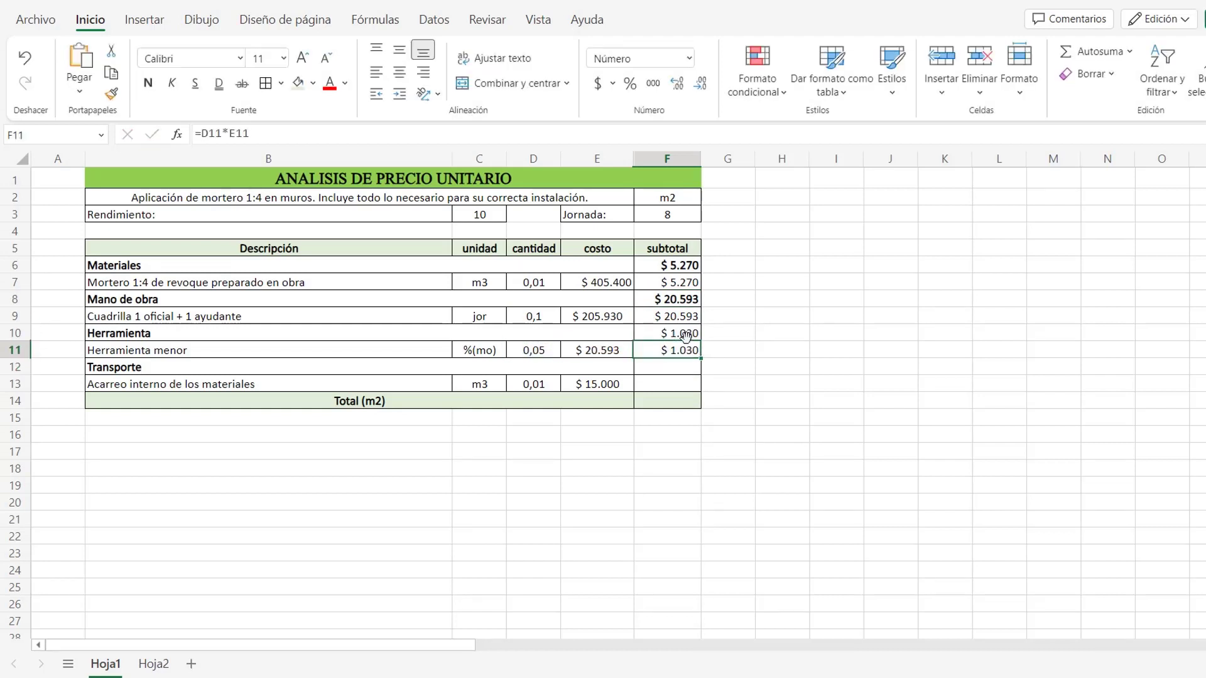
click(676, 331)
click(146, 83)
Step: Calculate the Acarreo interno de los materiales subtotal in F13 with =D13*E13
click(683, 371)
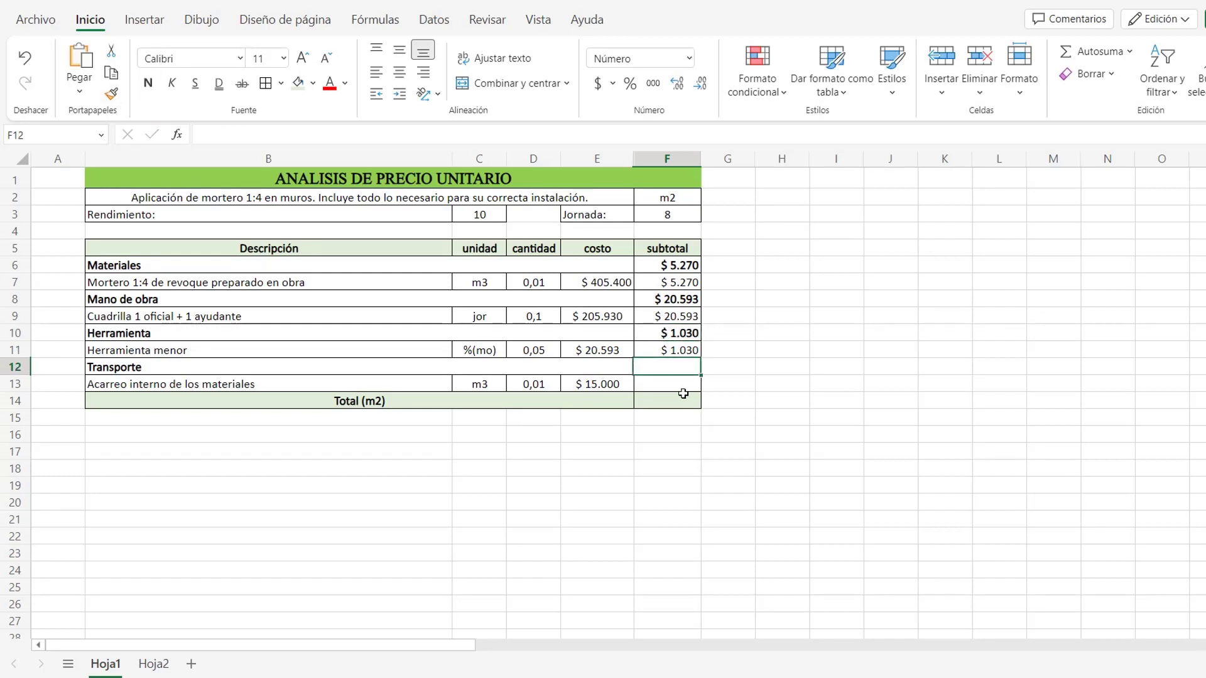
click(676, 384)
text(=)
click(545, 384)
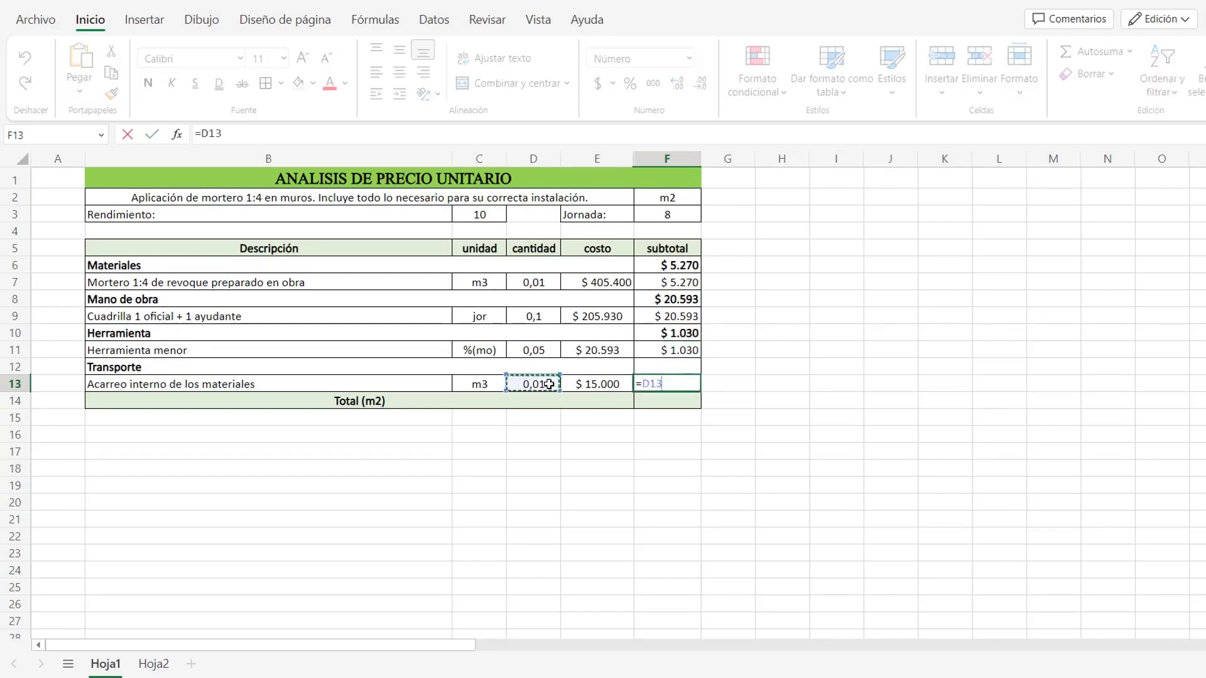
text(*)
click(572, 379)
key(Return)
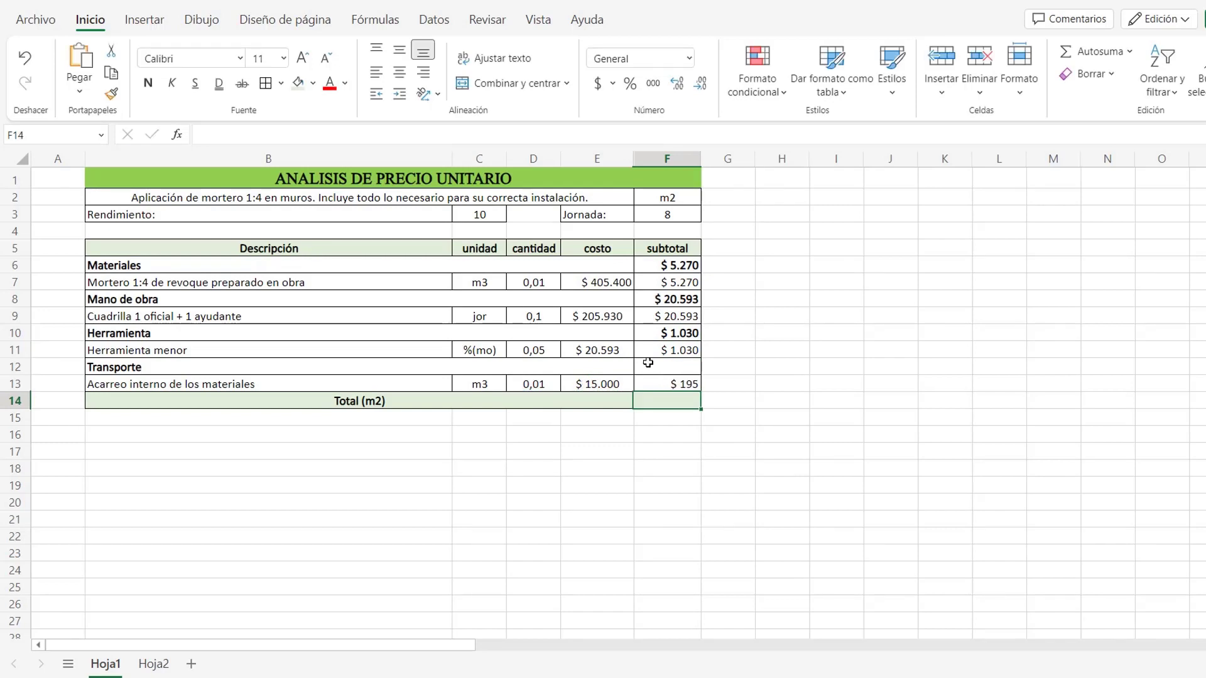
Step: Set the Transporte subtotal in F12 equal to F13 and make it bold
key(Up)
key(Up)
text(=)
key(Down)
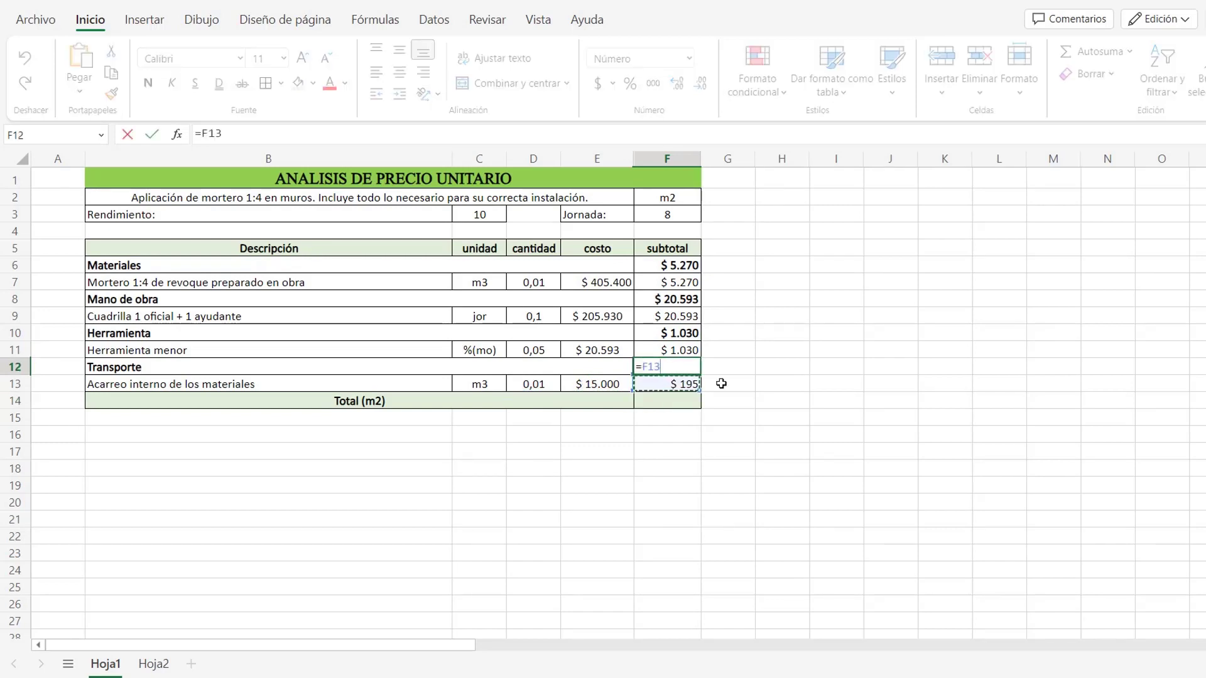
key(ctrl+Return)
click(148, 83)
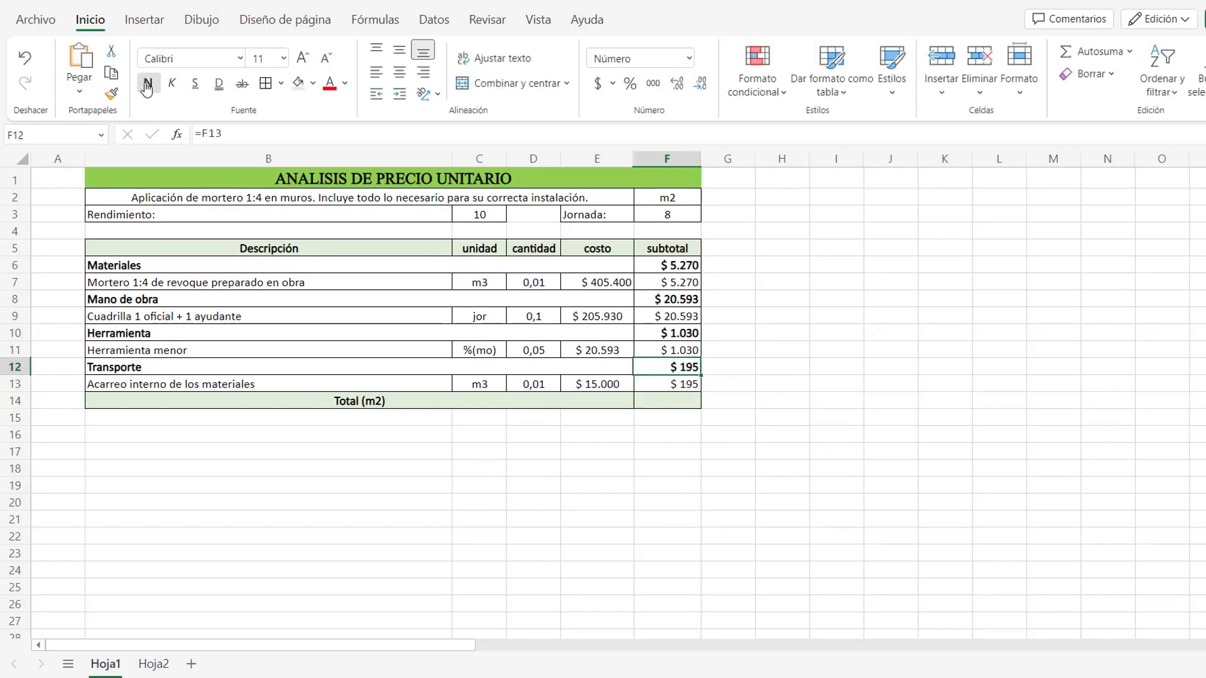
Step: Calculate the Total (m2) in F14 with =F6+F8+F10+F12 and make it bold
click(685, 399)
text(=)
click(668, 265)
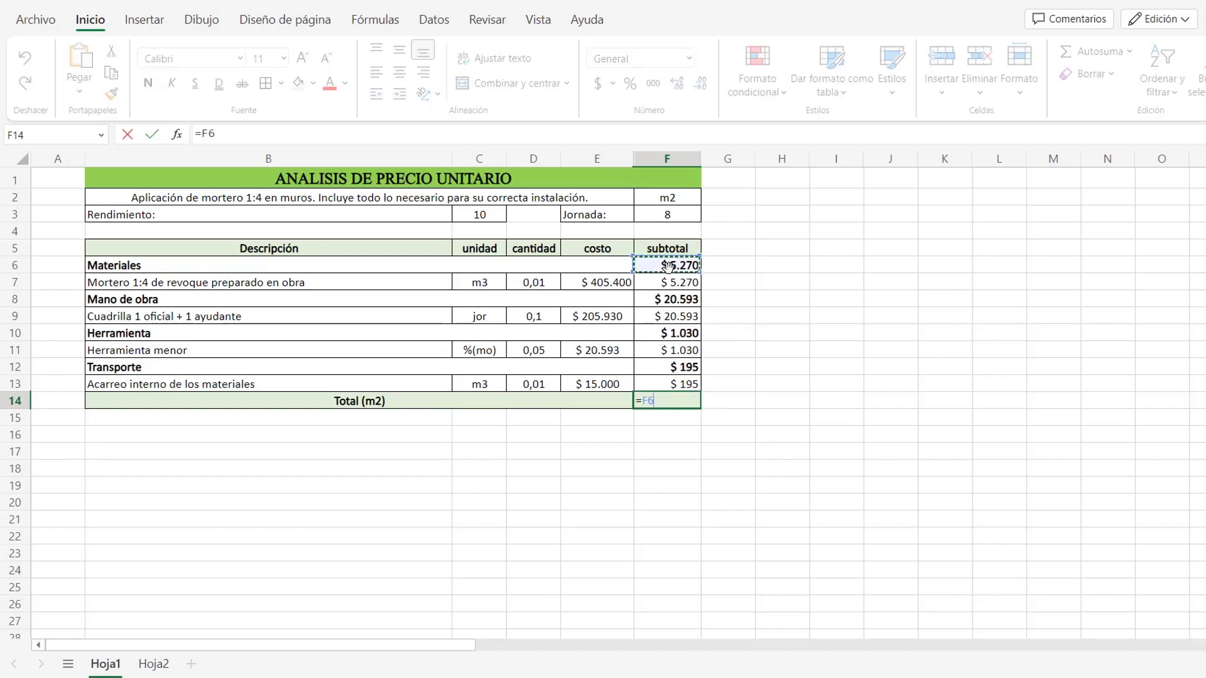
text(+)
click(670, 299)
text(+)
click(681, 331)
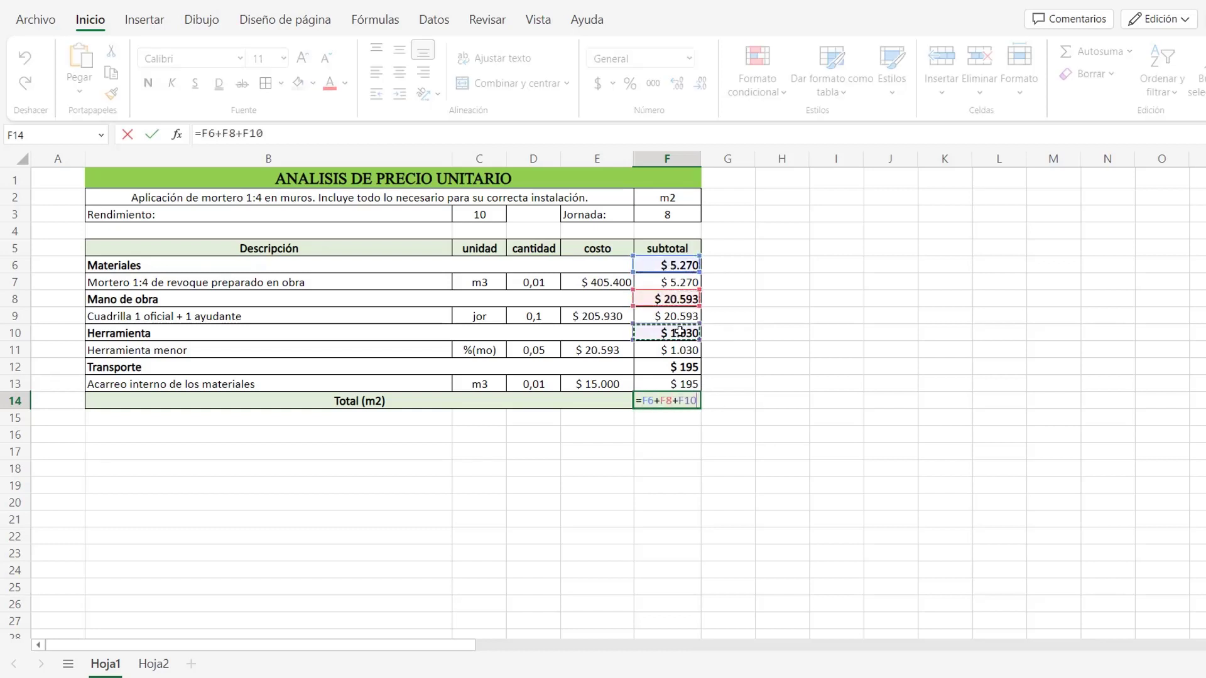
text(+)
click(692, 367)
key(Return)
click(667, 400)
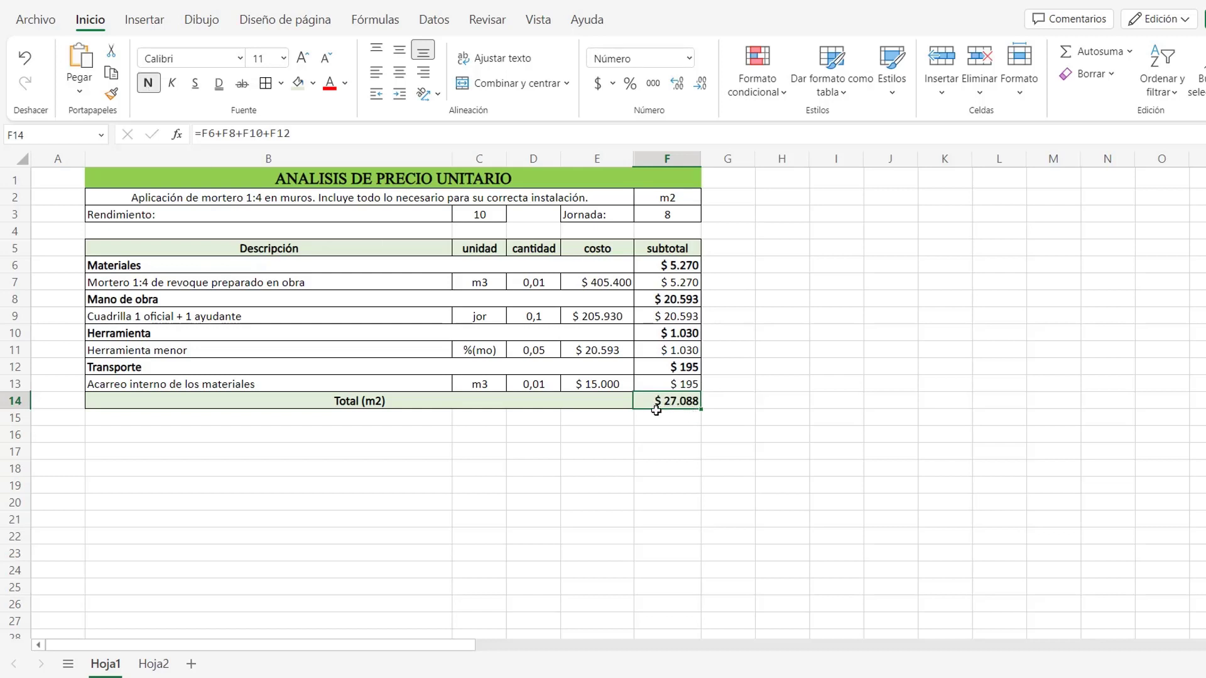
click(667, 197)
click(417, 199)
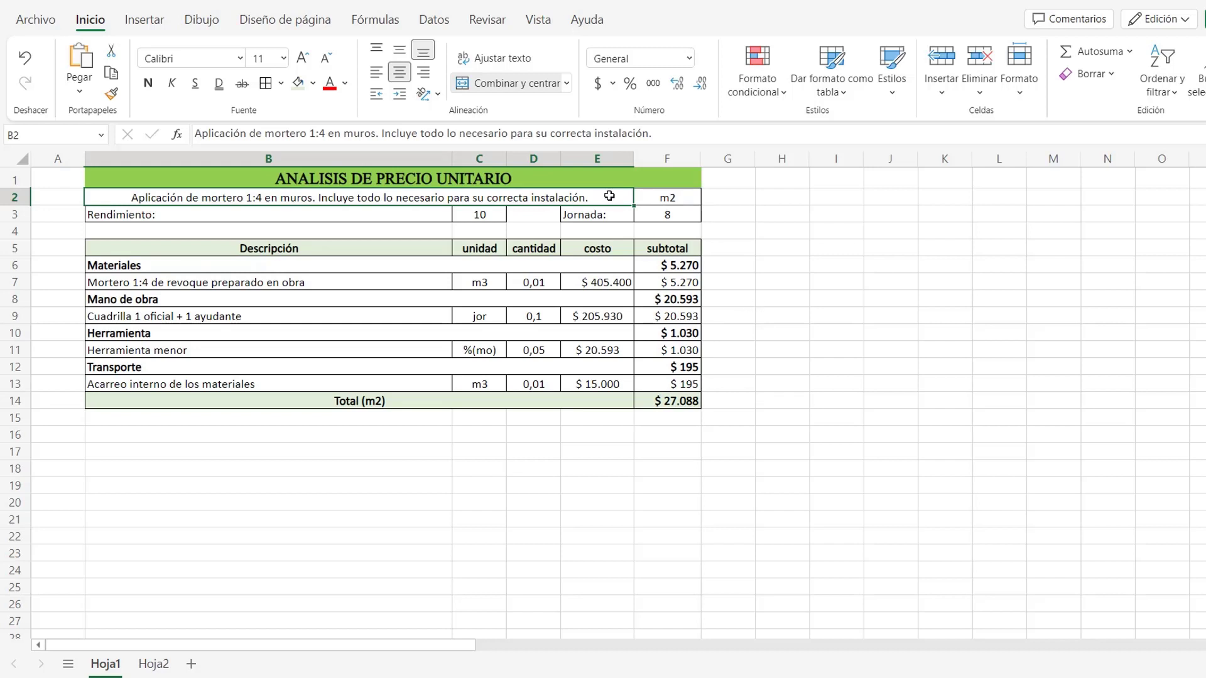
Step: Change the mortar quantity formula in D7 to =1*0,02*1,3
click(548, 282)
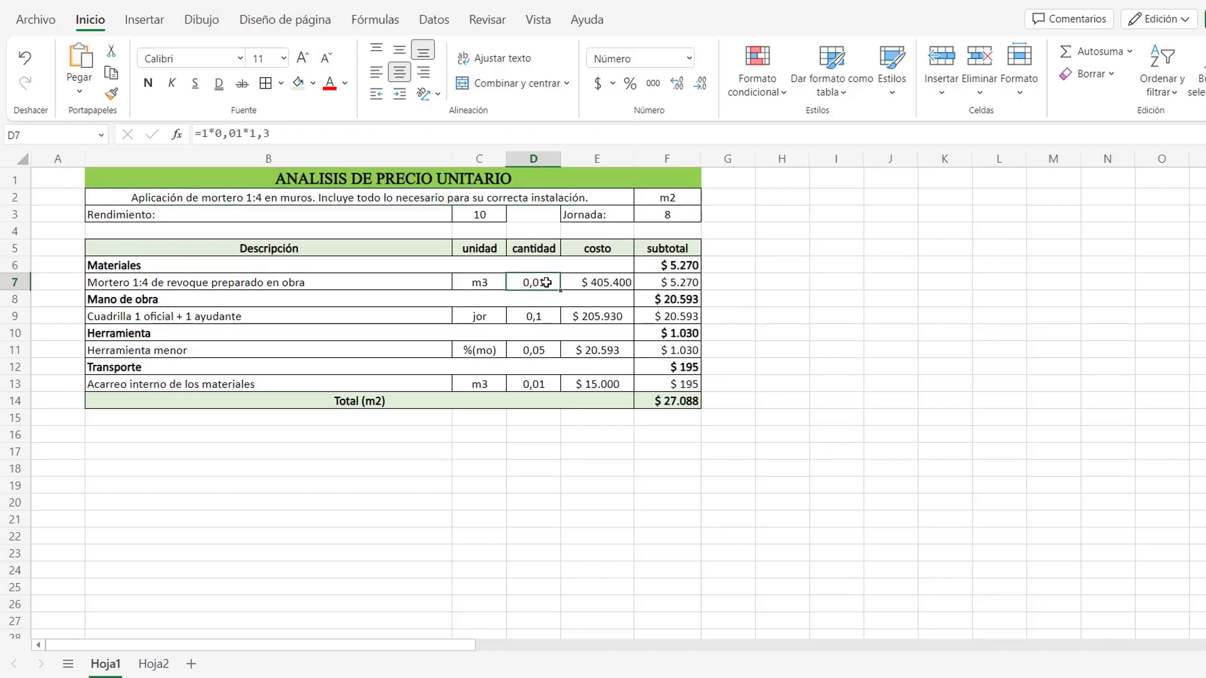
click(244, 132)
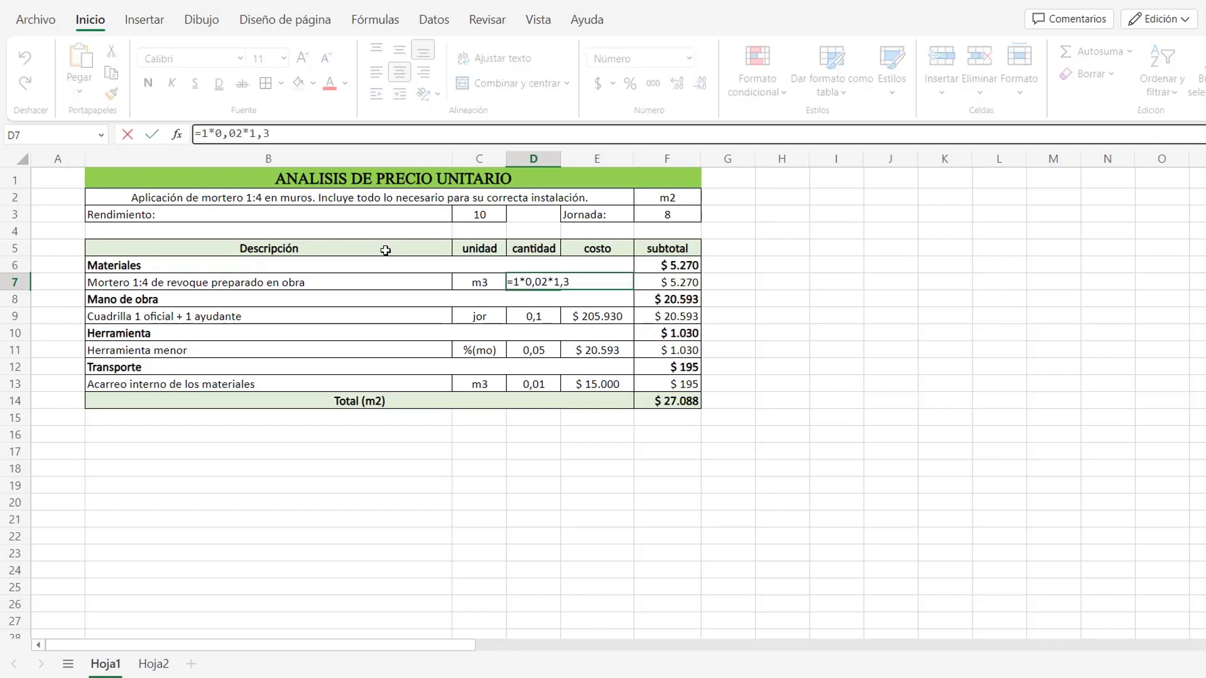
key(Return)
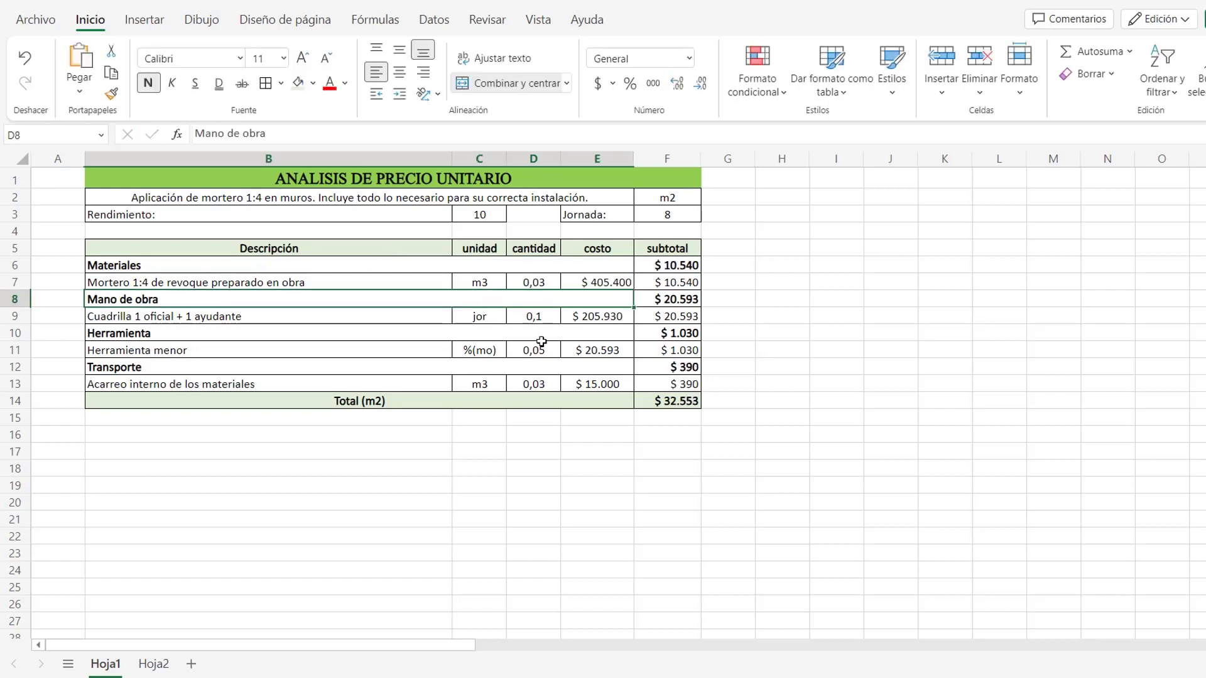
click(652, 400)
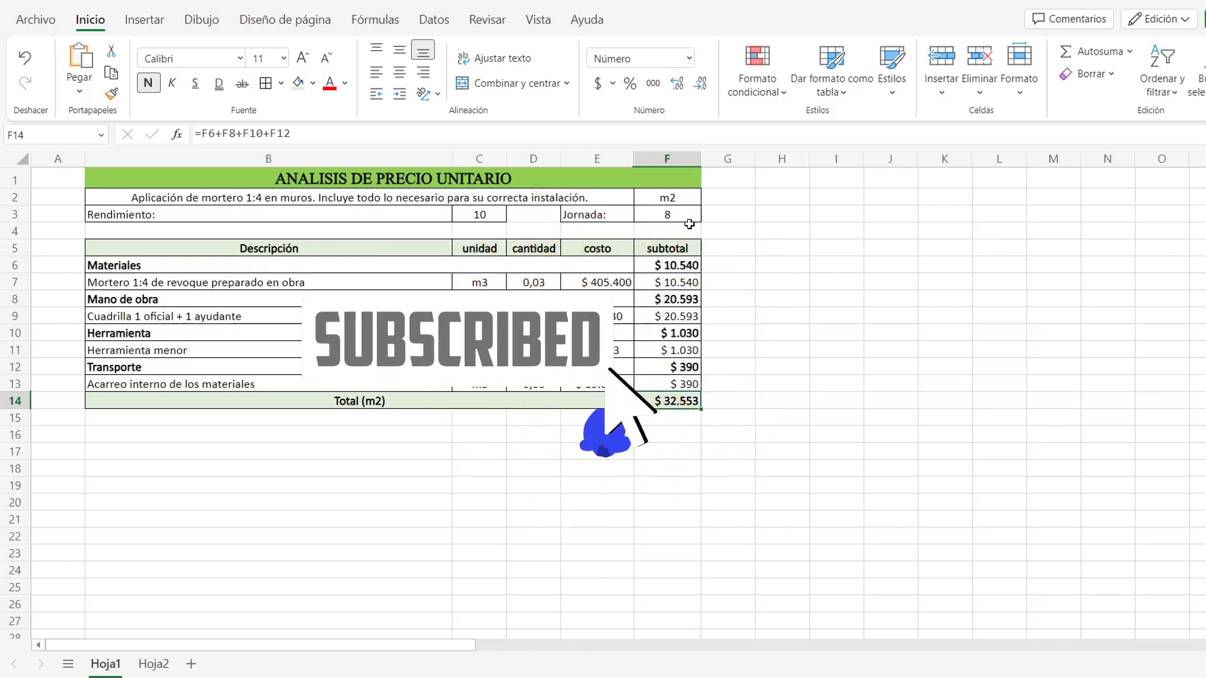
click(684, 197)
click(612, 201)
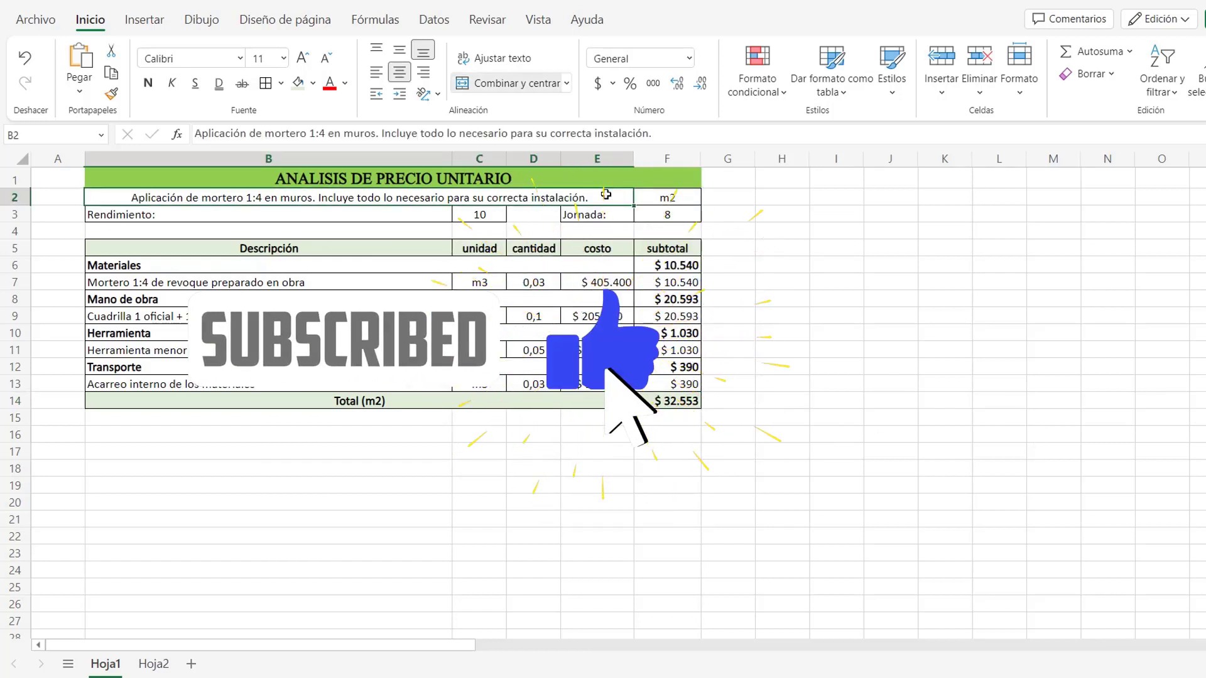